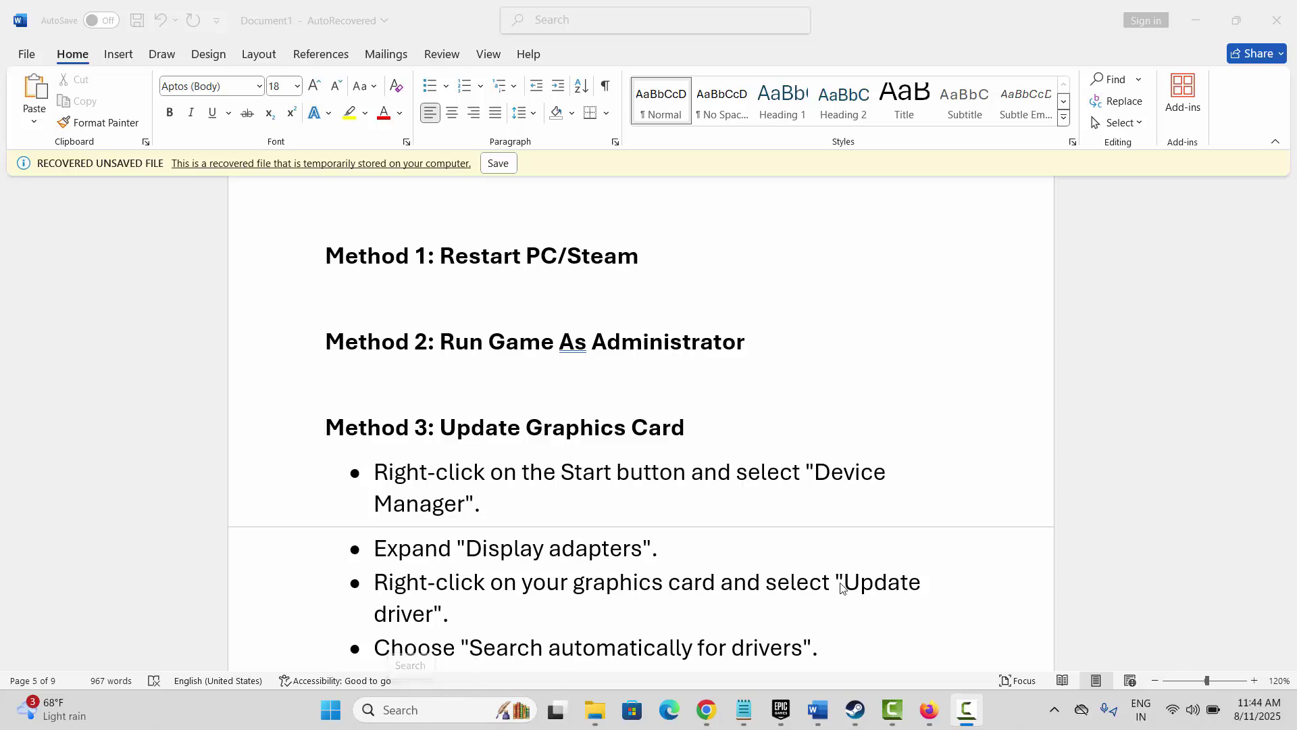
- Switch to Steam and look up the client's Exit command without quitting
click(855, 709)
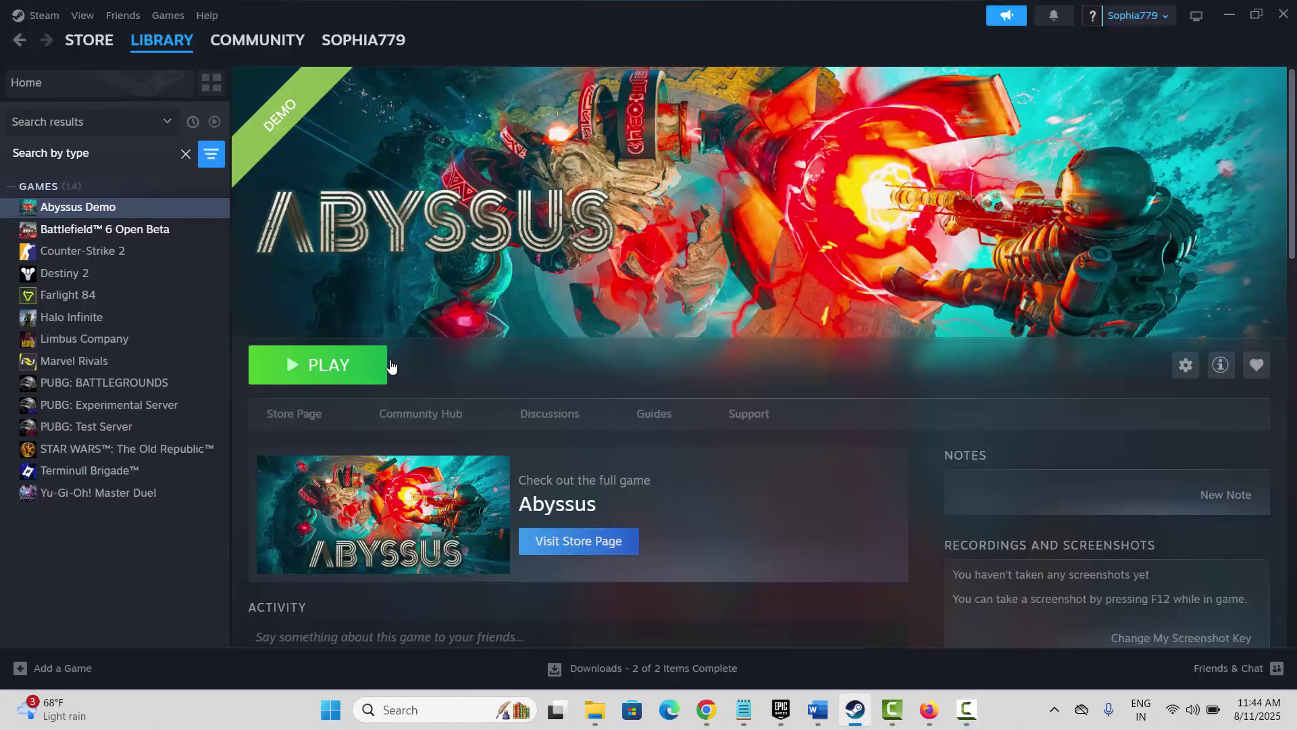
click(41, 19)
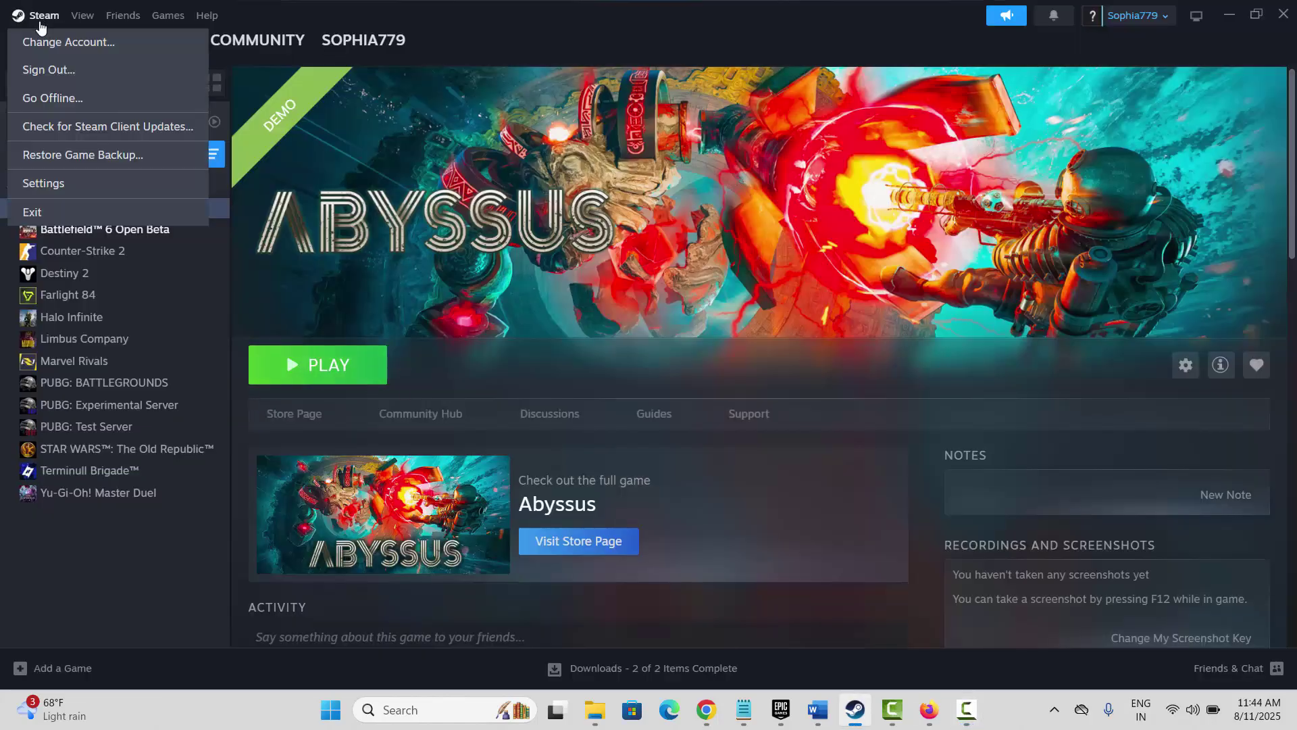
click(220, 558)
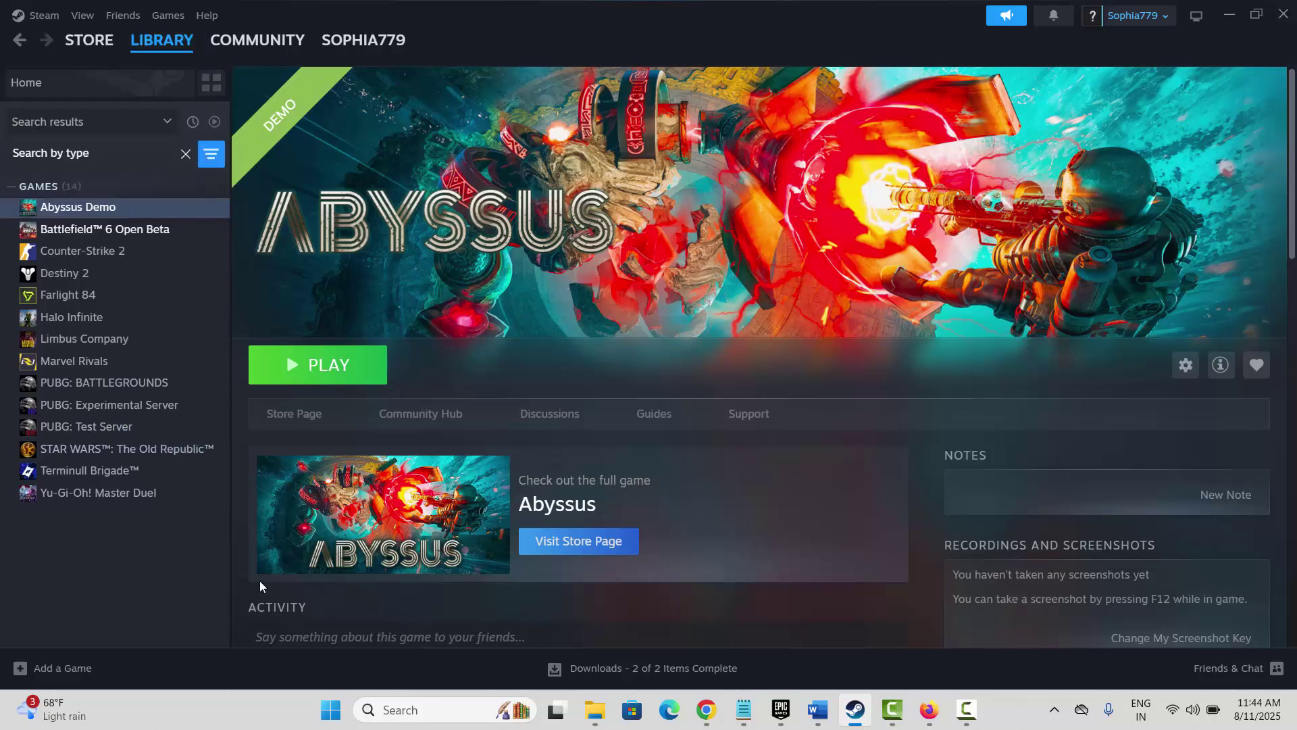
- Look up the Restart option among the Windows power choices and dismiss them without restarting
click(333, 711)
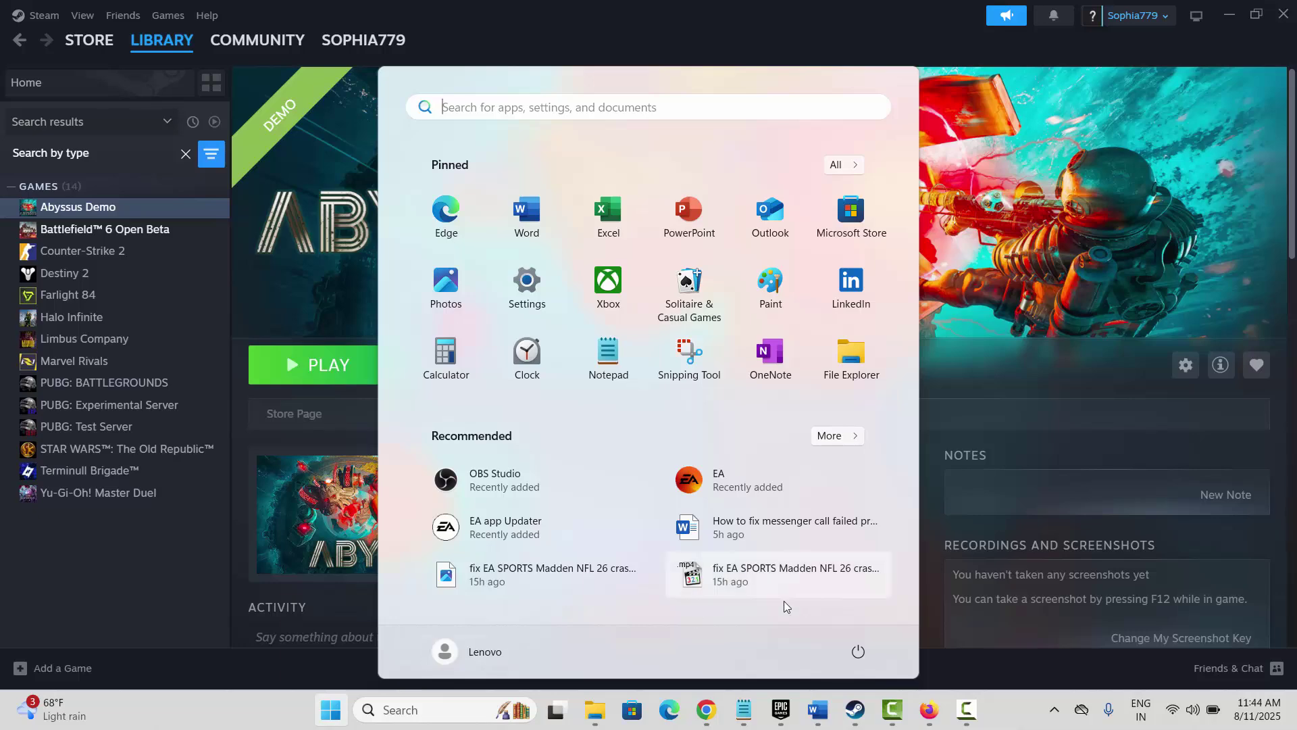
click(858, 651)
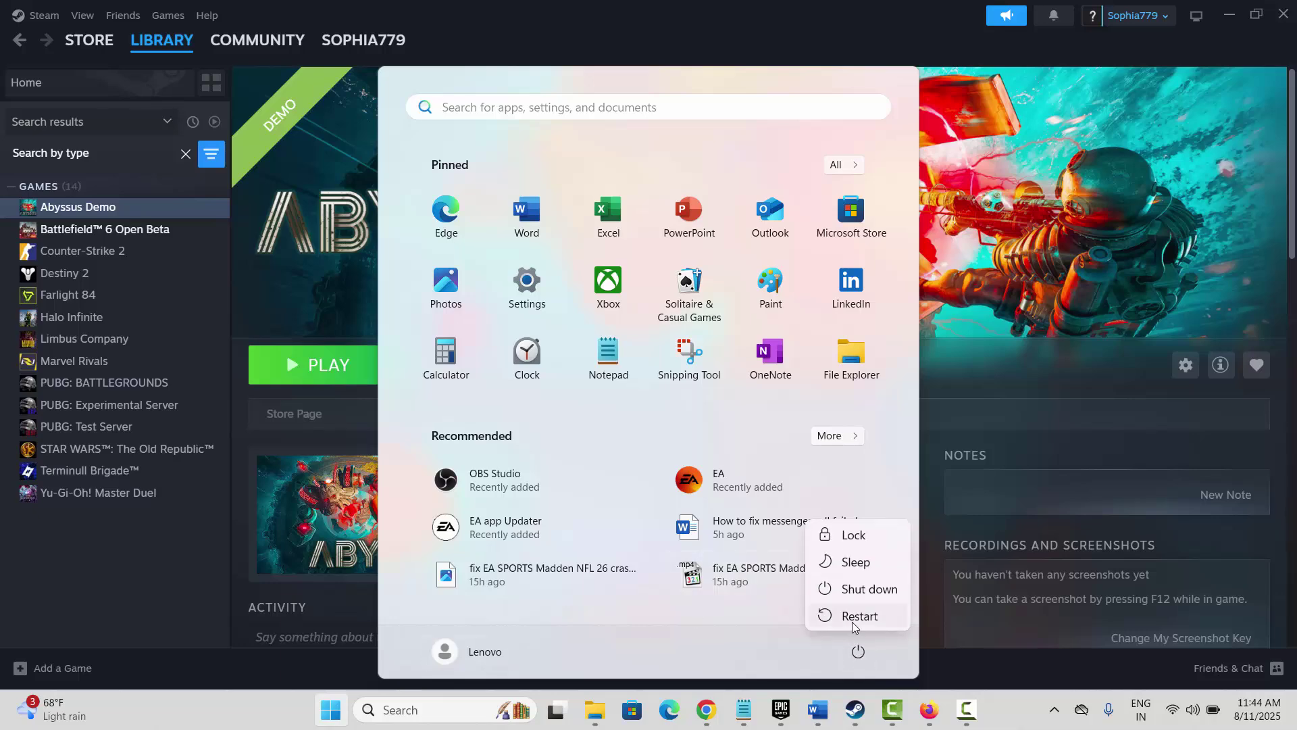
key(Escape)
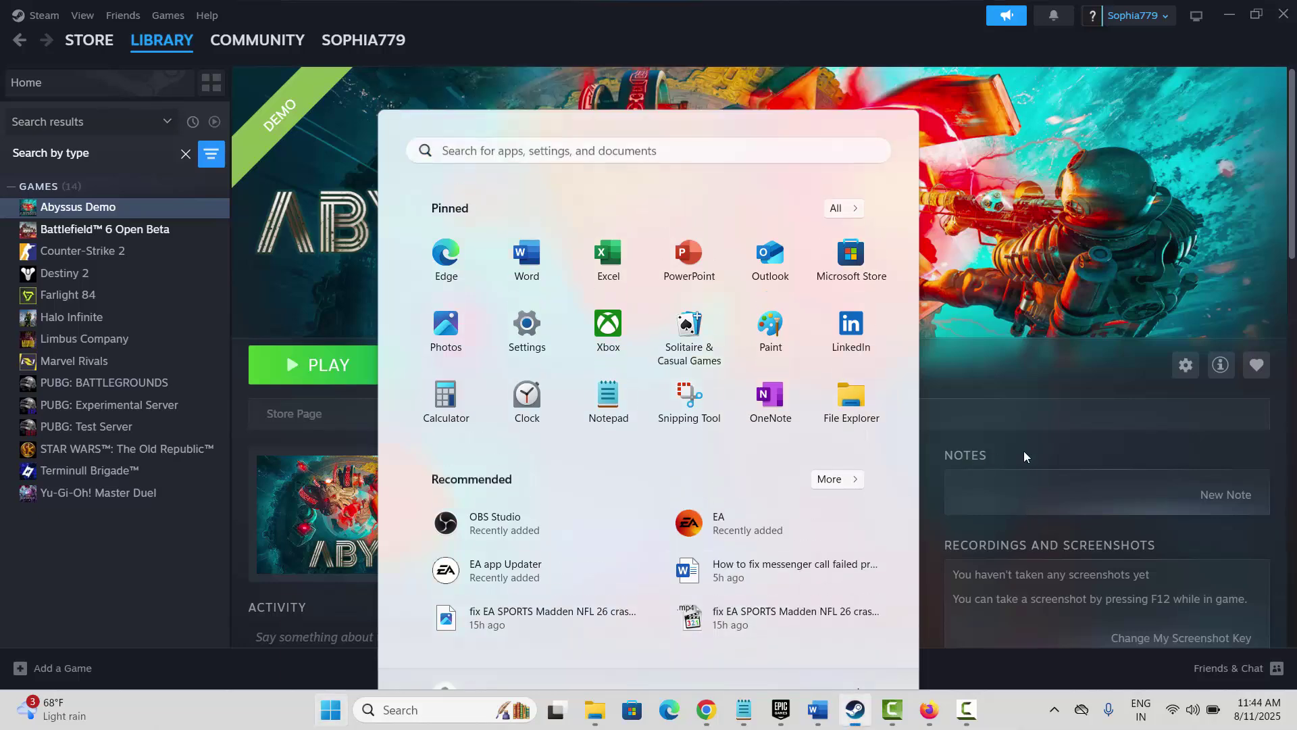
click(1024, 451)
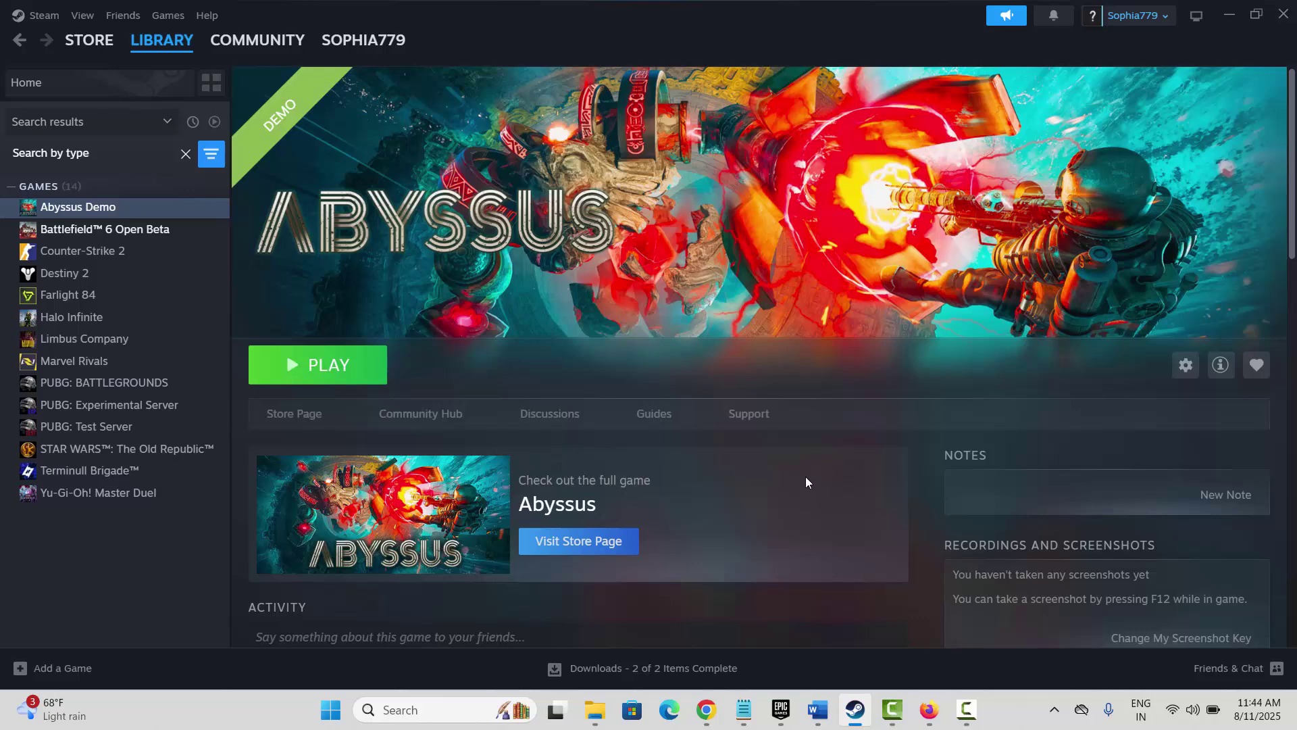
- Switch to the Word document and point out the Method 2 heading, "Run Game As Administrator"
click(863, 726)
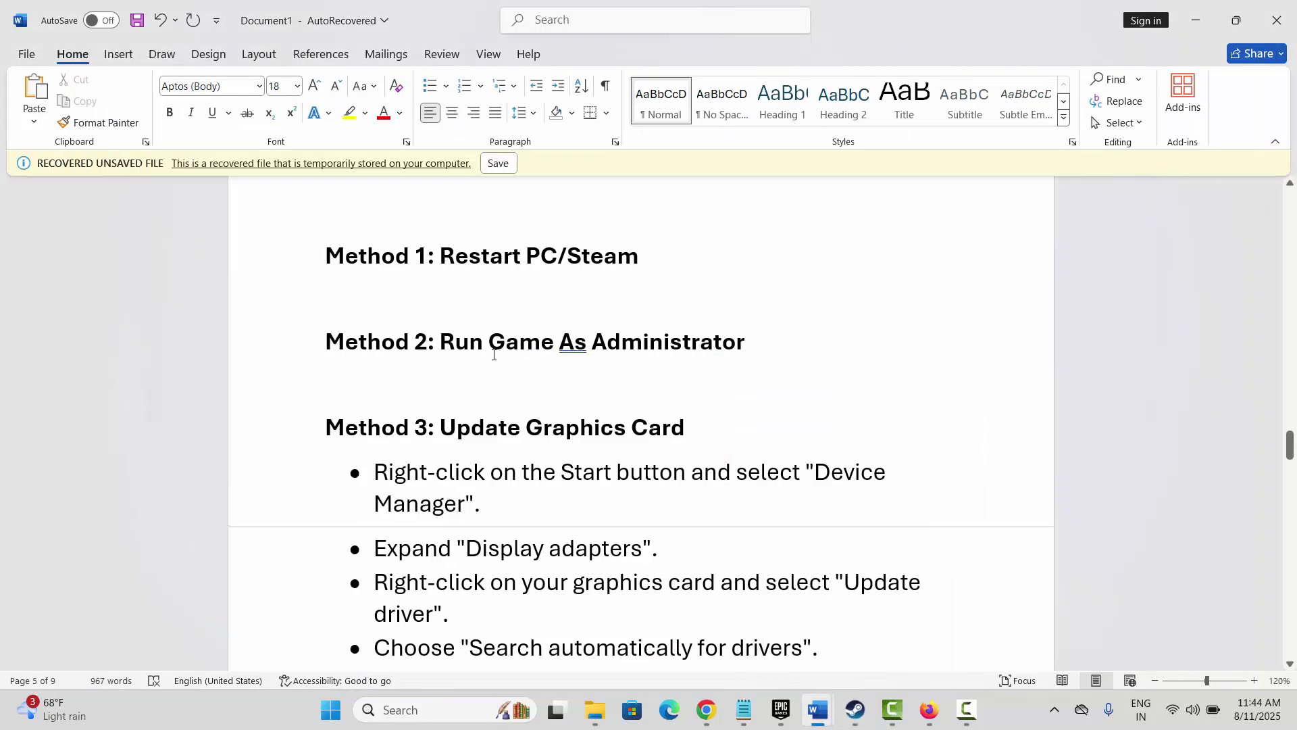
drag(494, 354, 744, 345)
click(704, 504)
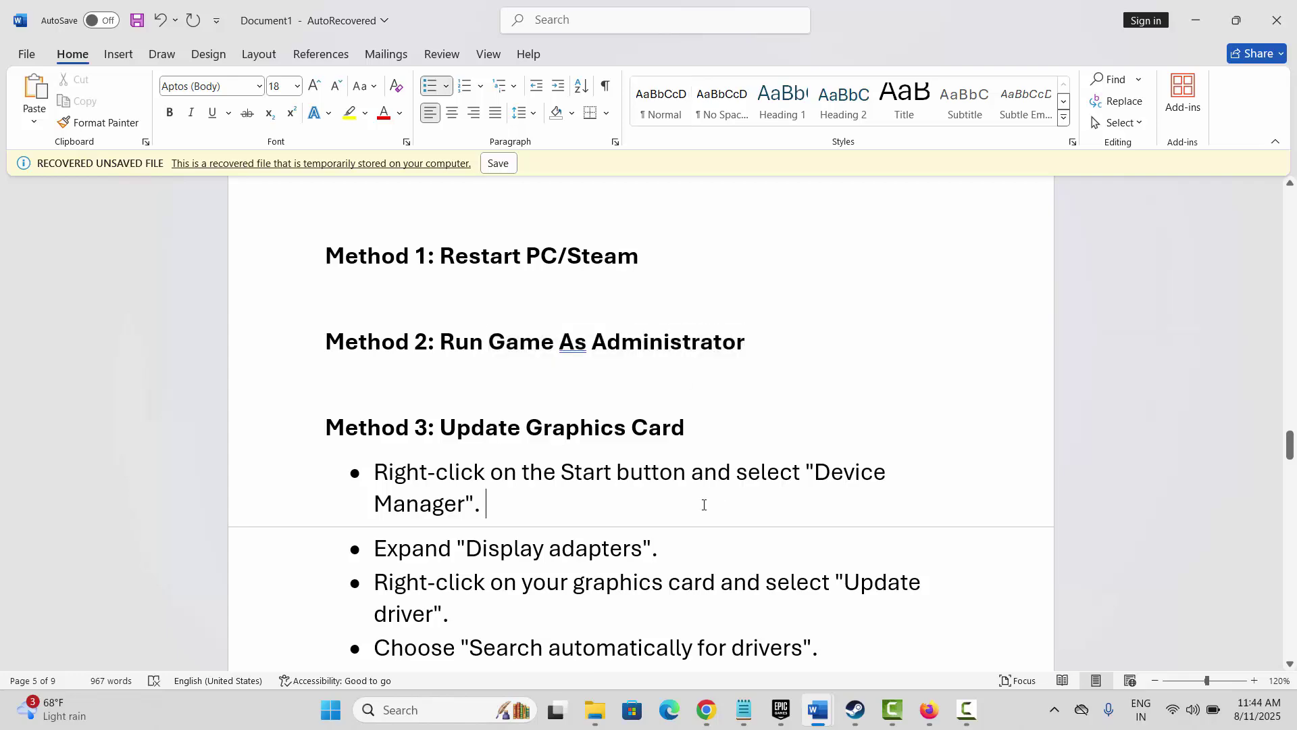
- Switch to Steam and browse the local files of Abyssus Demo
click(859, 706)
mouse_move(101, 51)
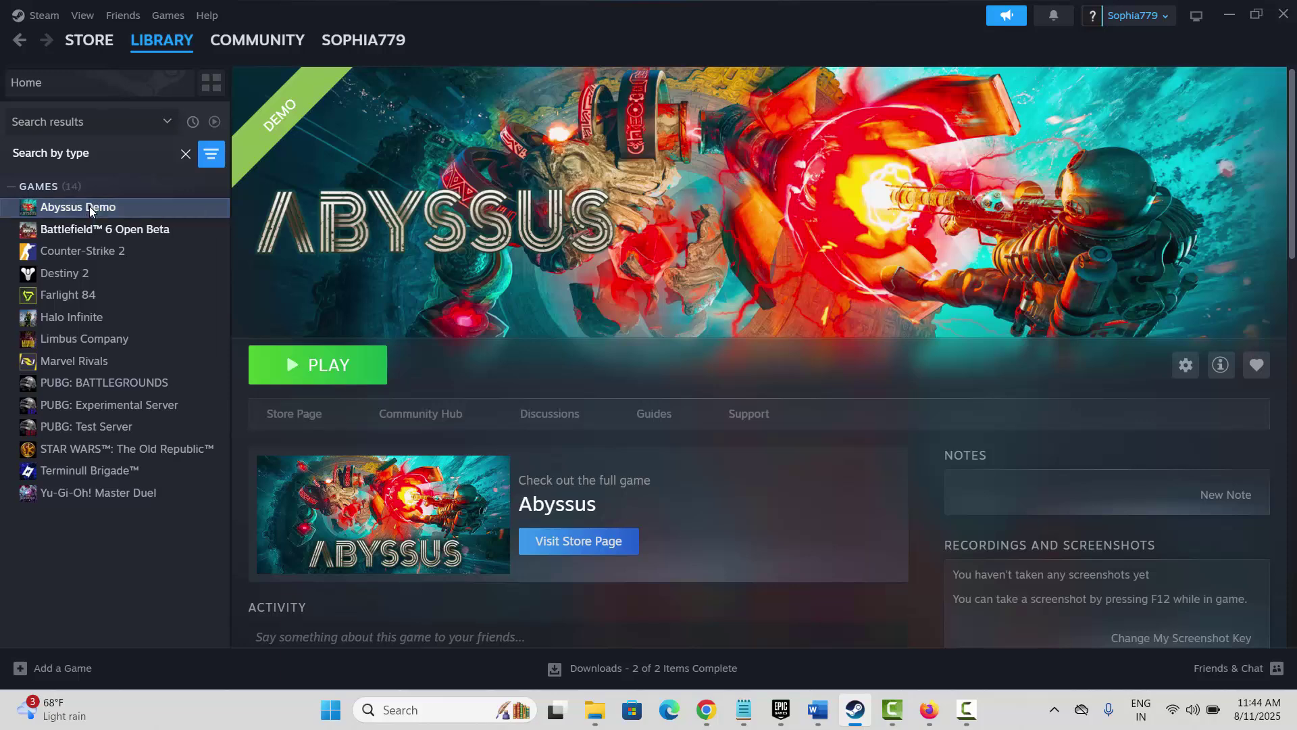
right_click(89, 208)
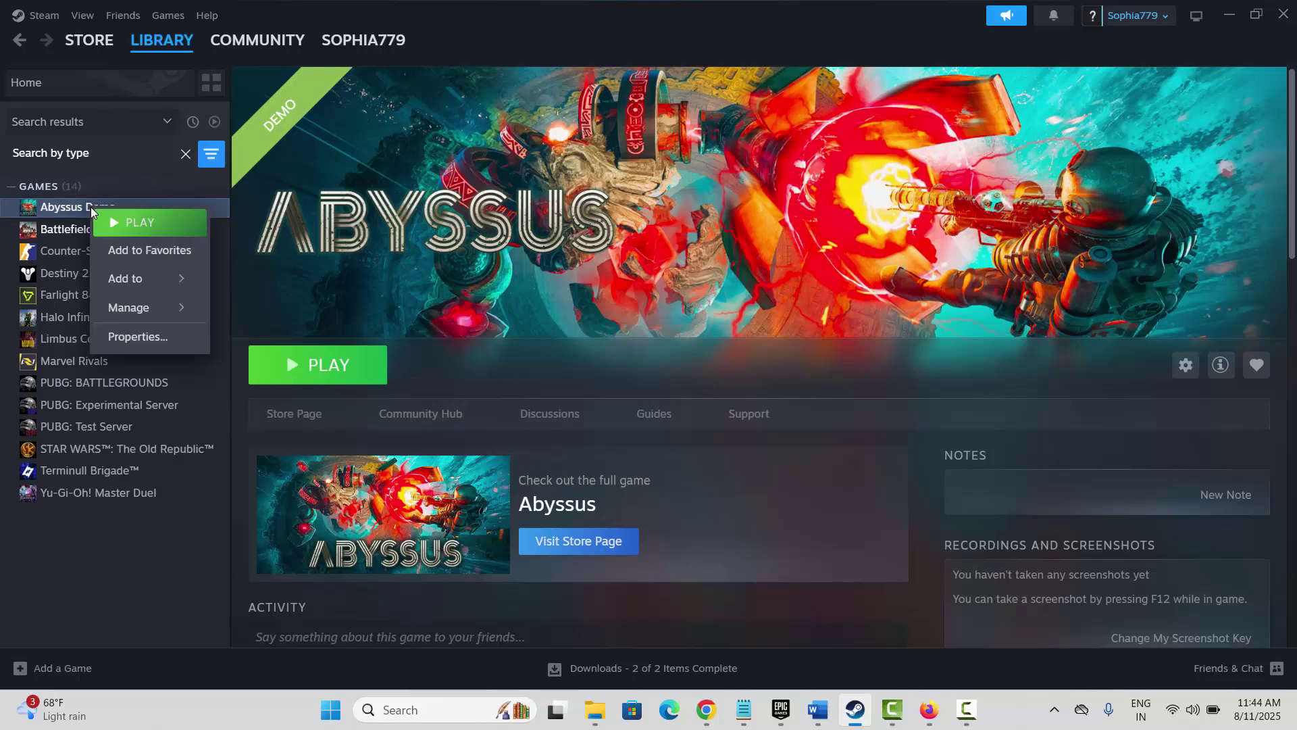
mouse_move(166, 308)
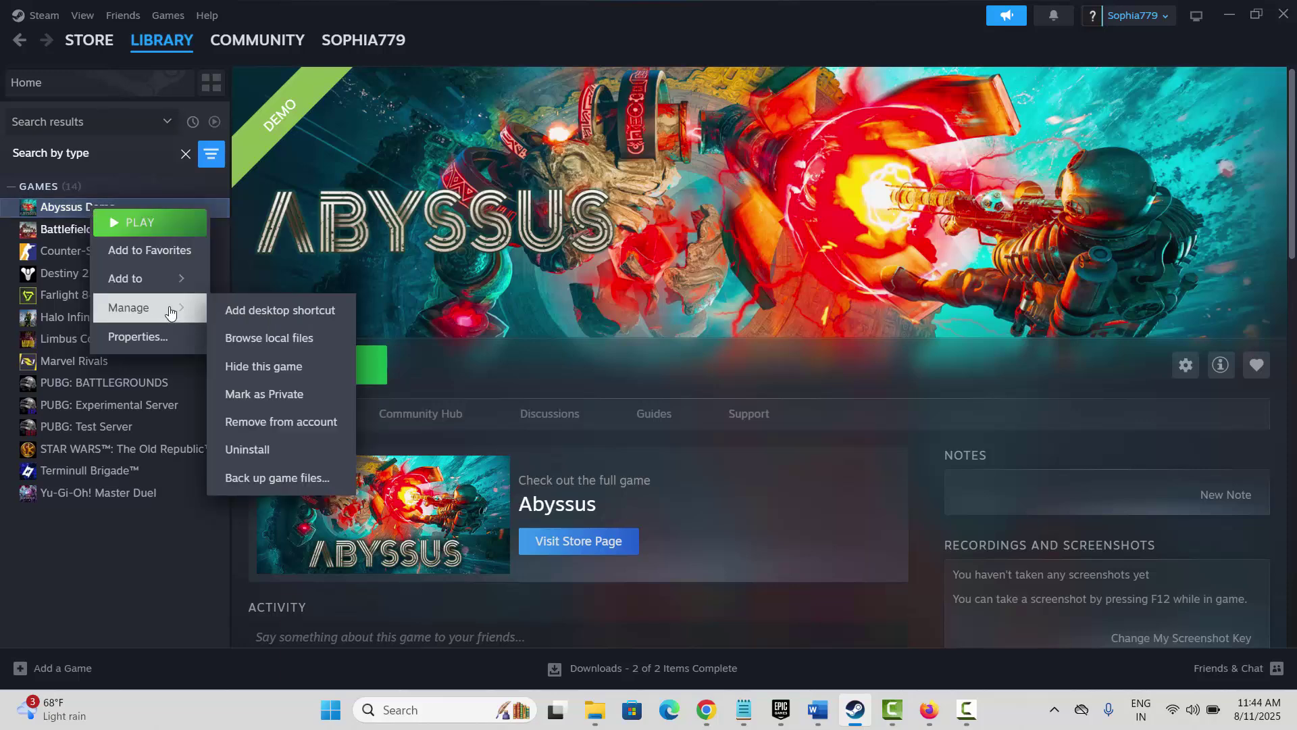
click(281, 338)
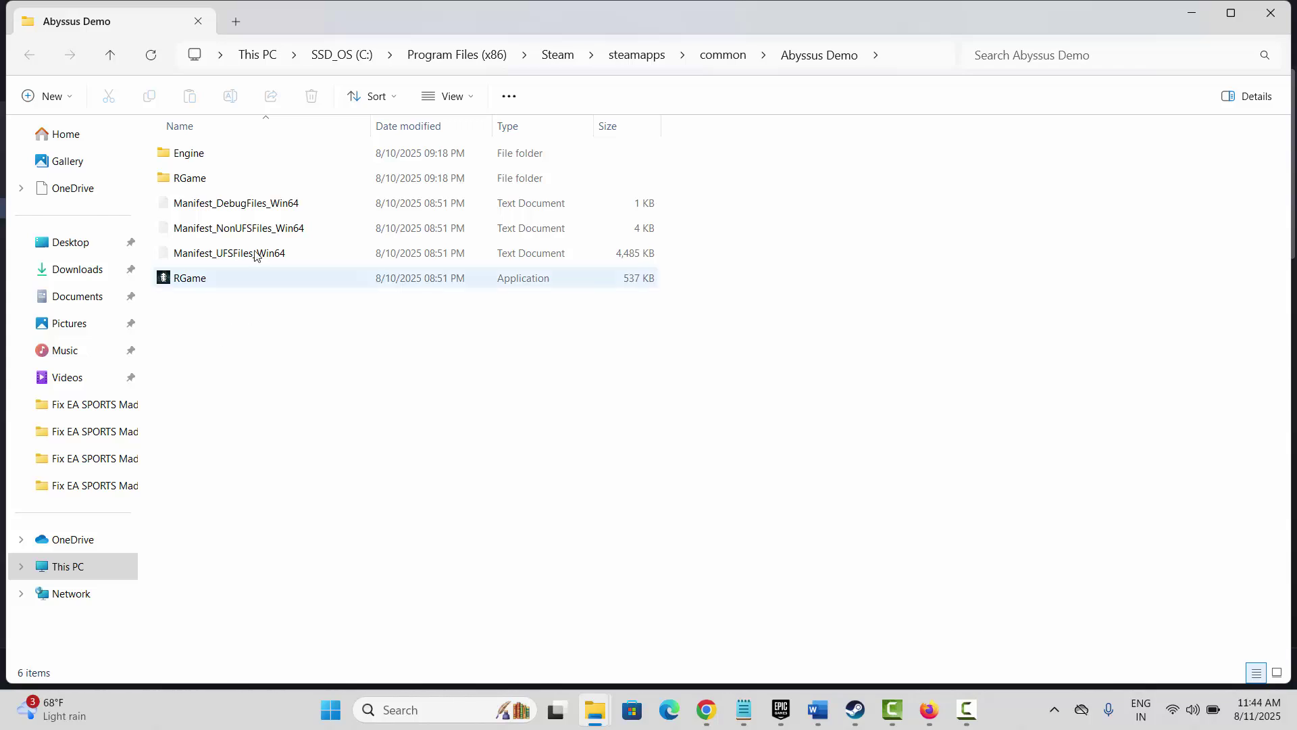
- Set the RGame application to always run as an administrator in its compatibility properties and apply the change
click(181, 279)
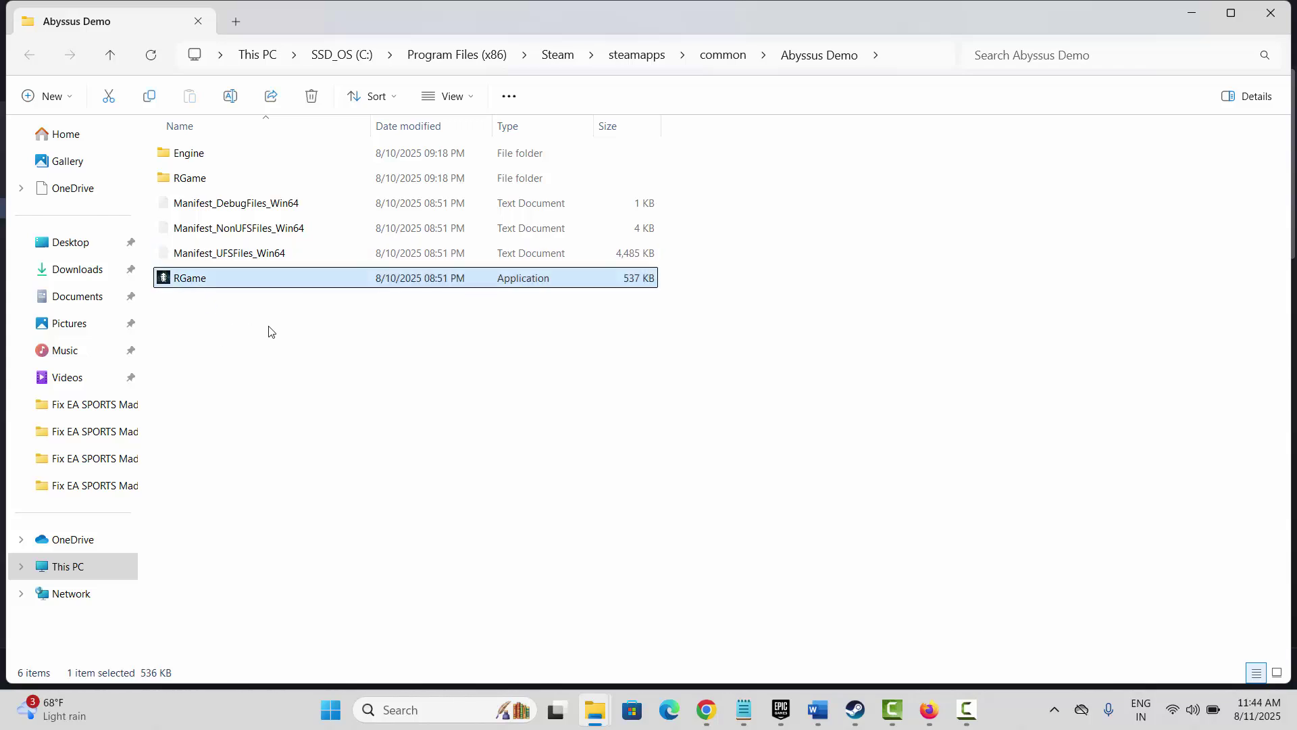
right_click(235, 283)
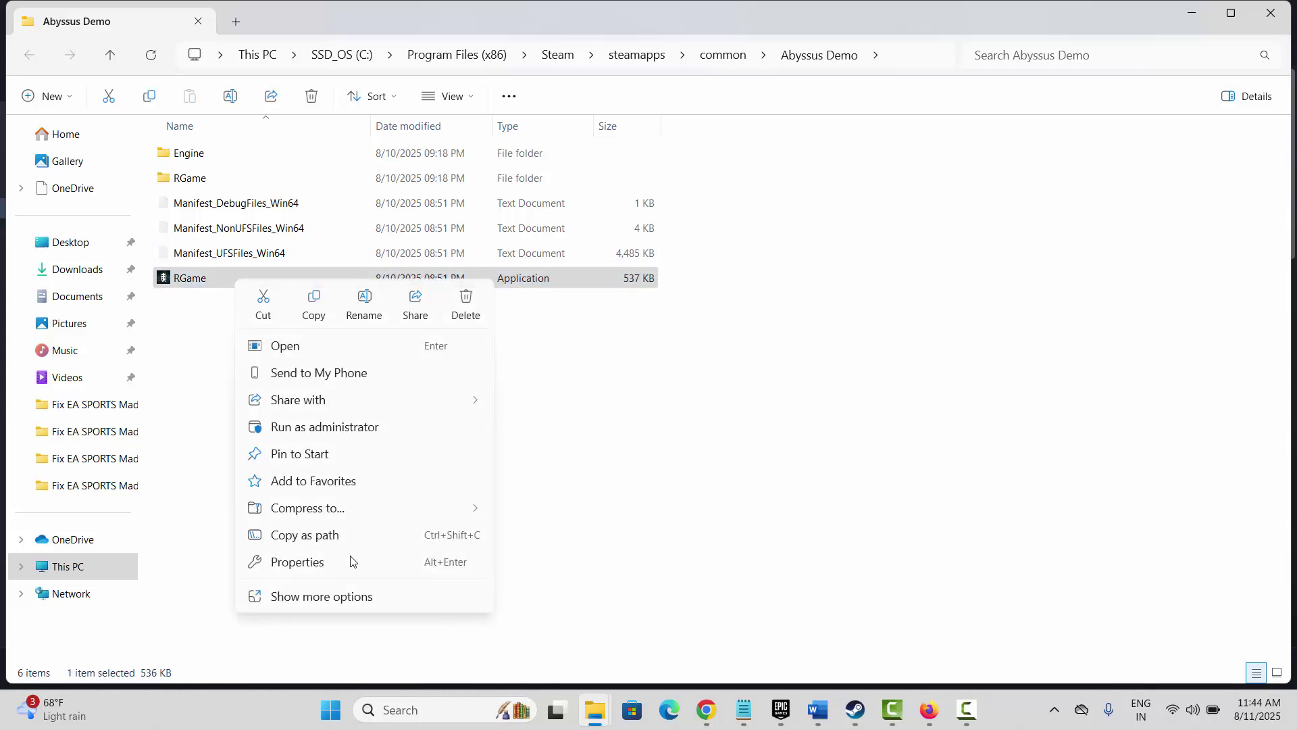
click(312, 563)
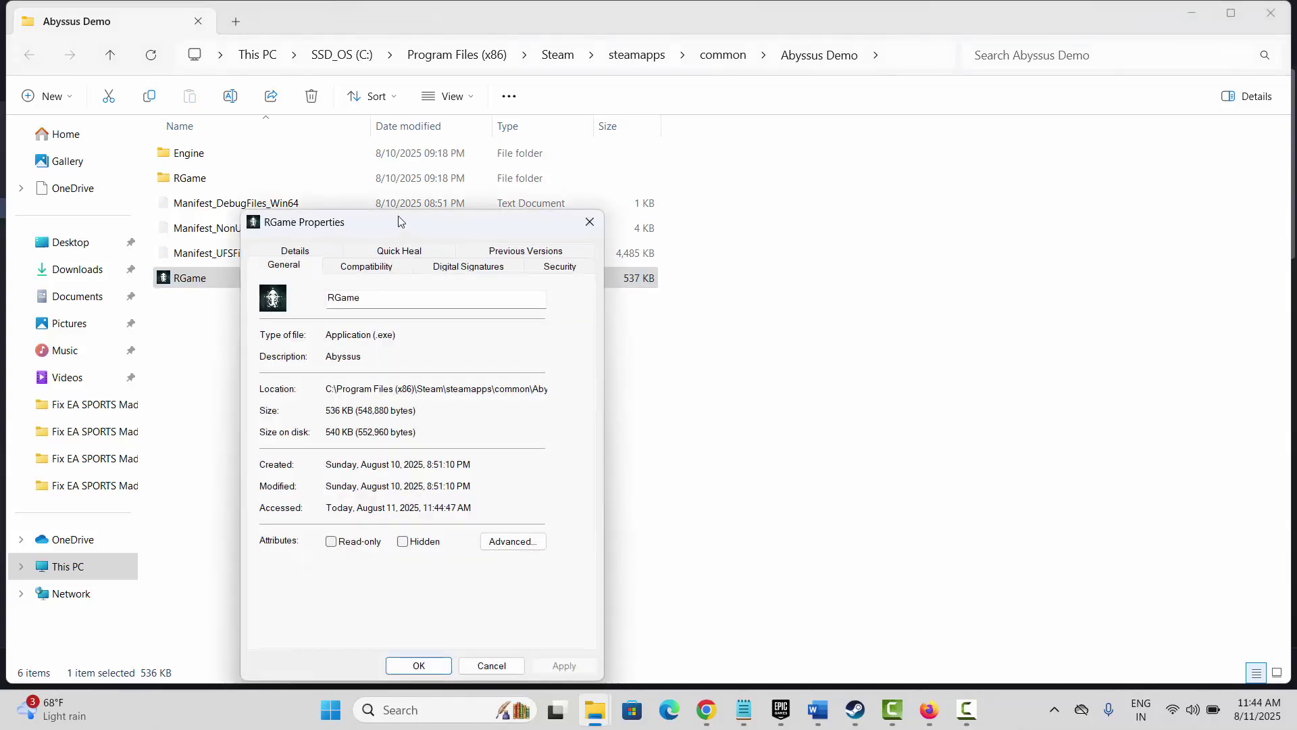
click(365, 268)
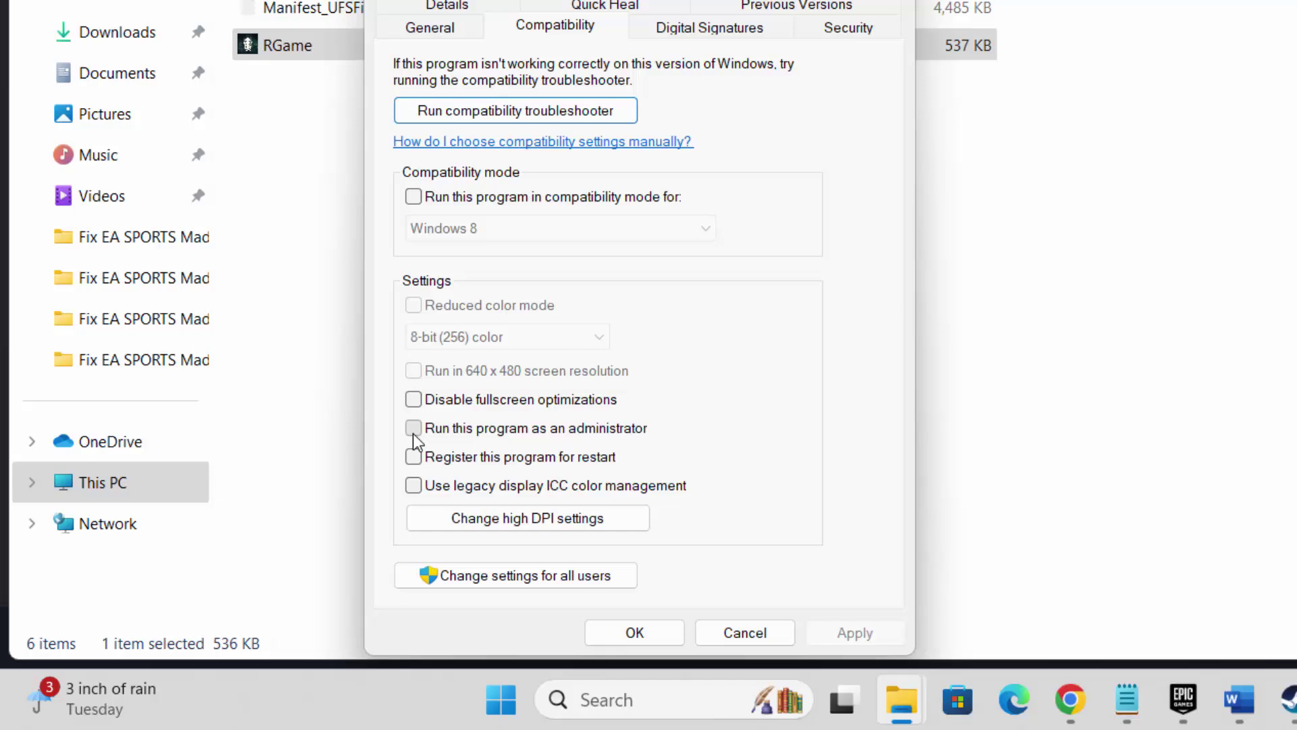
click(412, 432)
click(857, 639)
- Try enabling compatibility mode for Windows 8 on RGame, closing its properties without applying the change
click(415, 197)
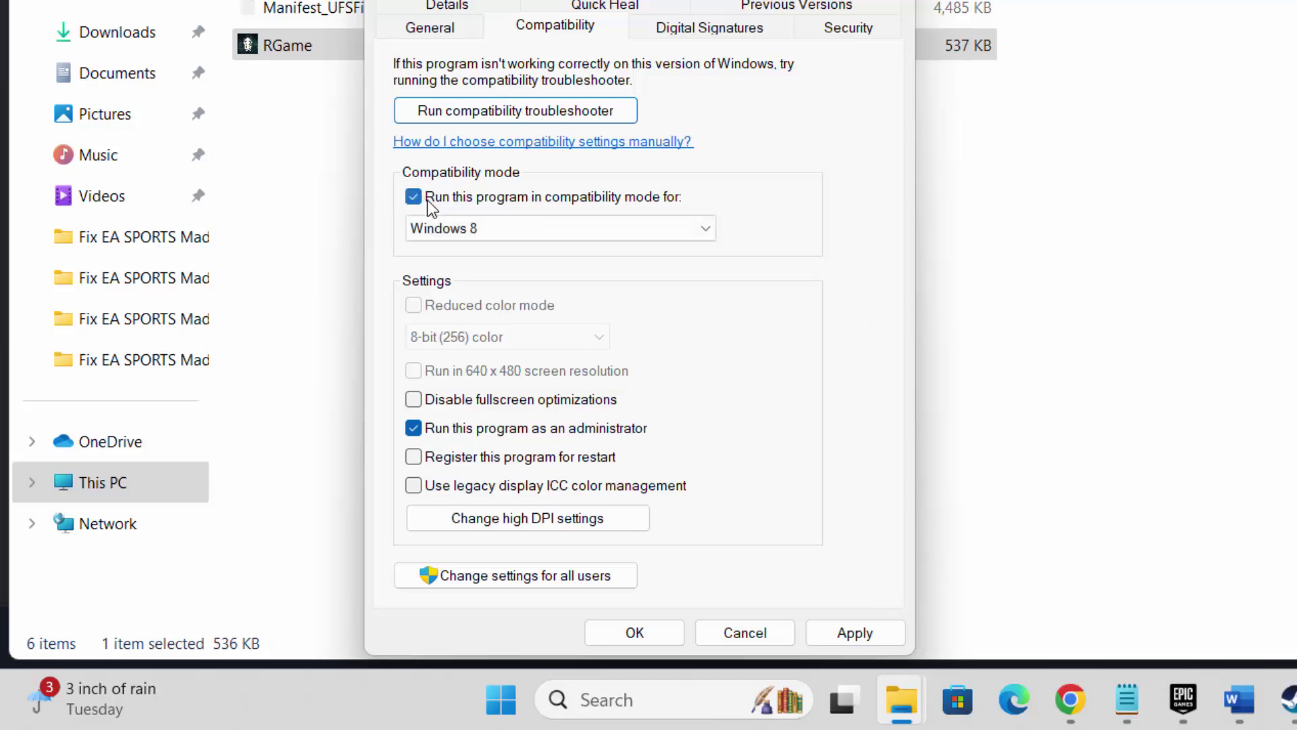
click(698, 236)
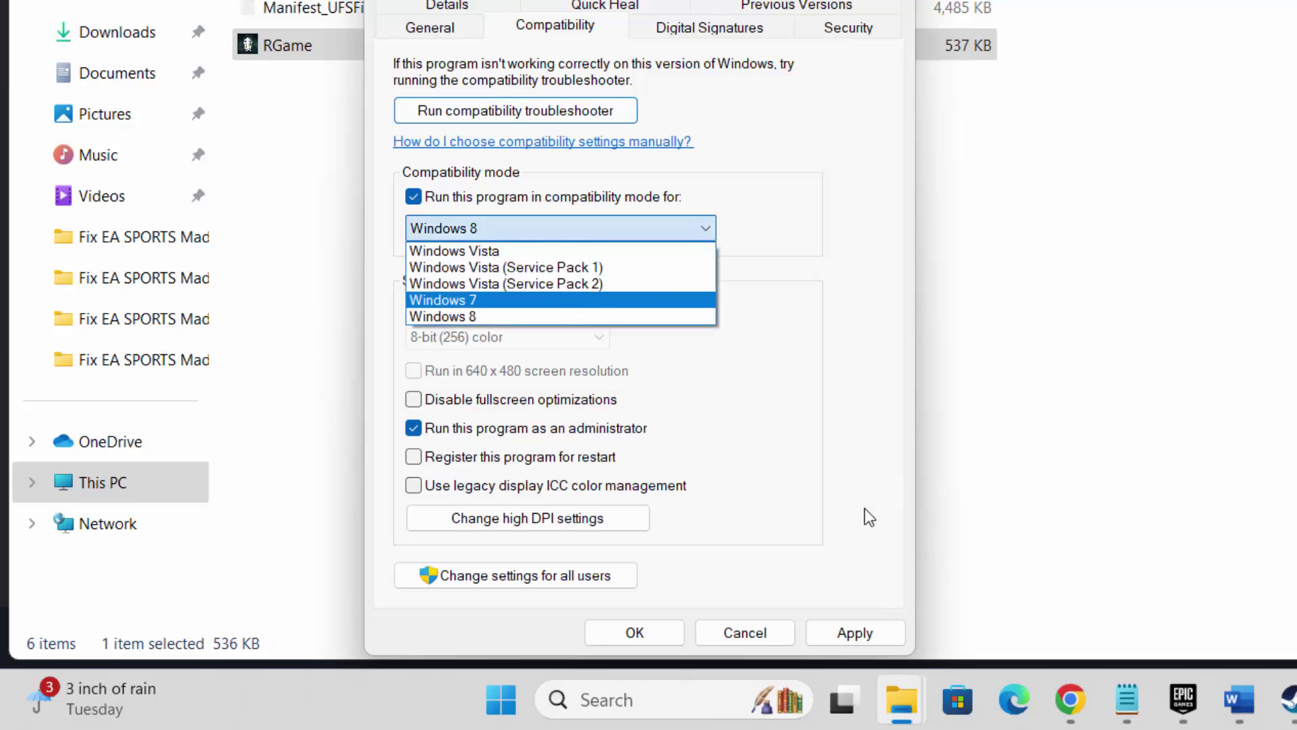
click(443, 317)
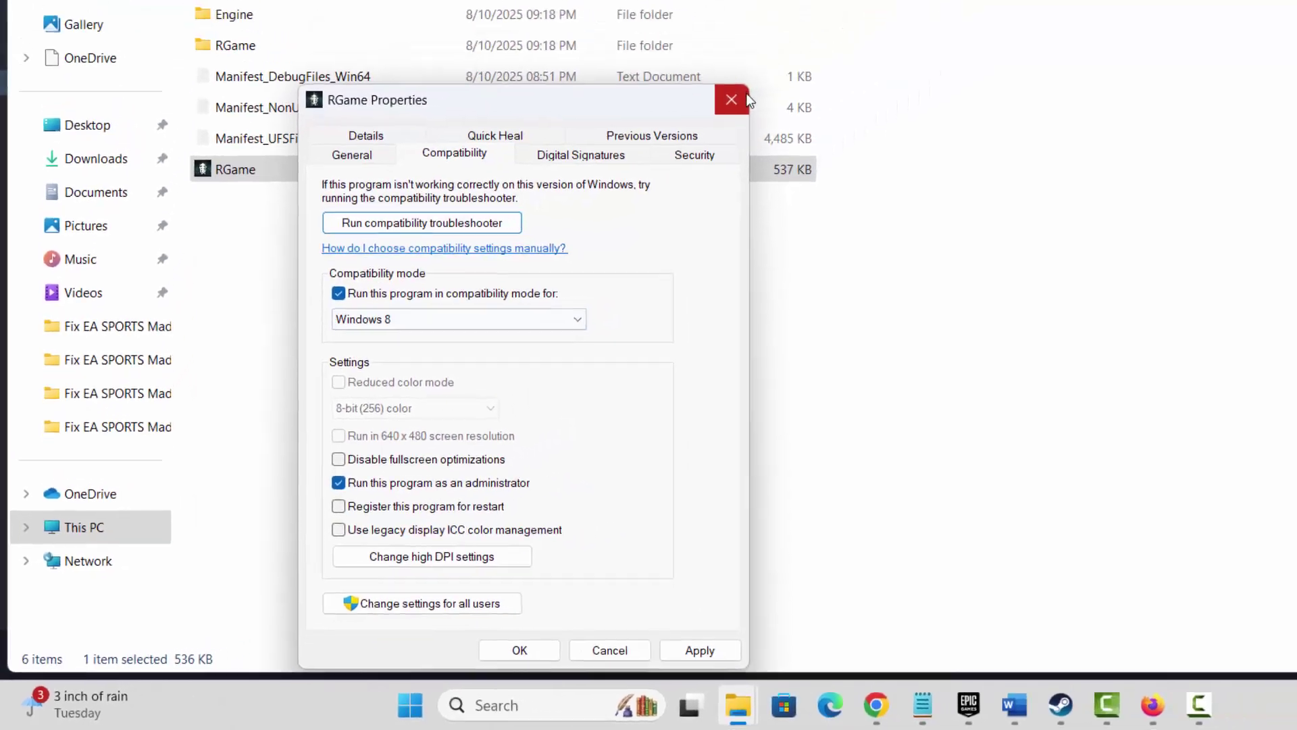
click(733, 100)
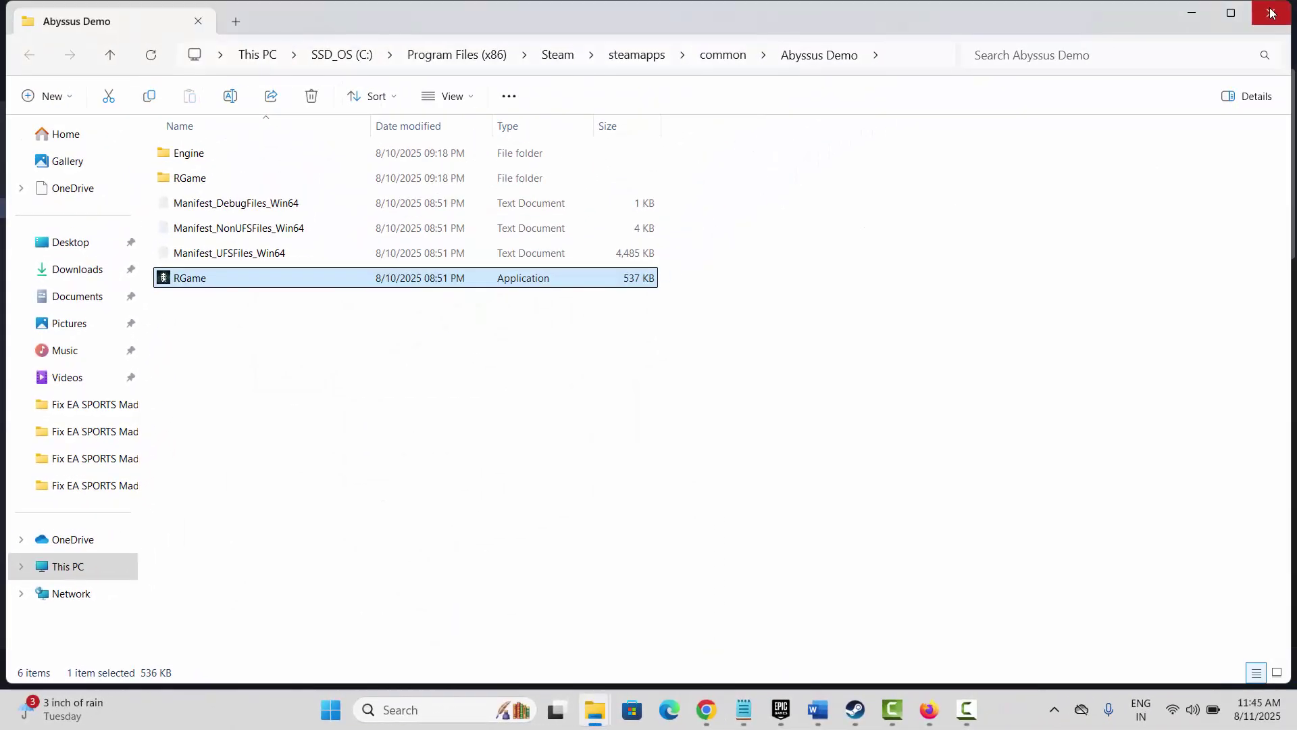
- Return to the Word document and highlight "Update Graphics Card" in the Method 3 heading
key(alt+Tab)
click(827, 709)
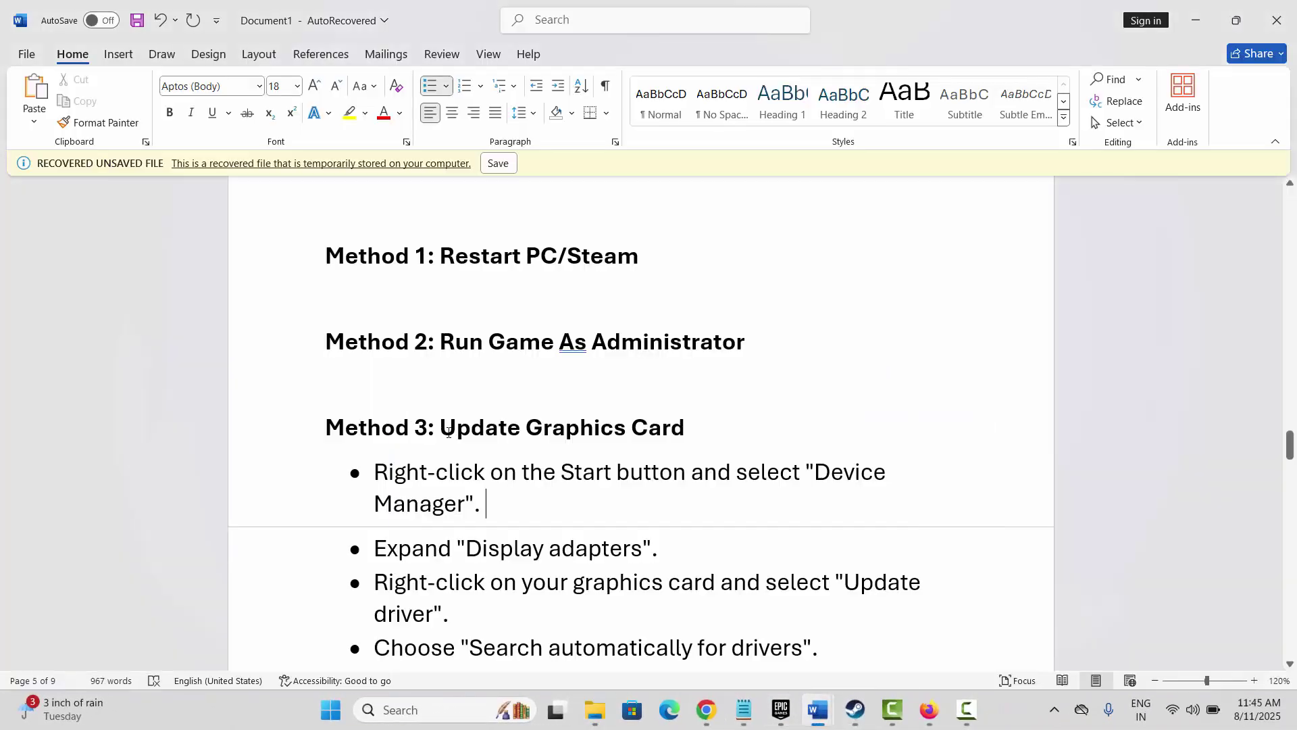
scroll(478, 420, down, 2)
scroll(478, 420, down, 3)
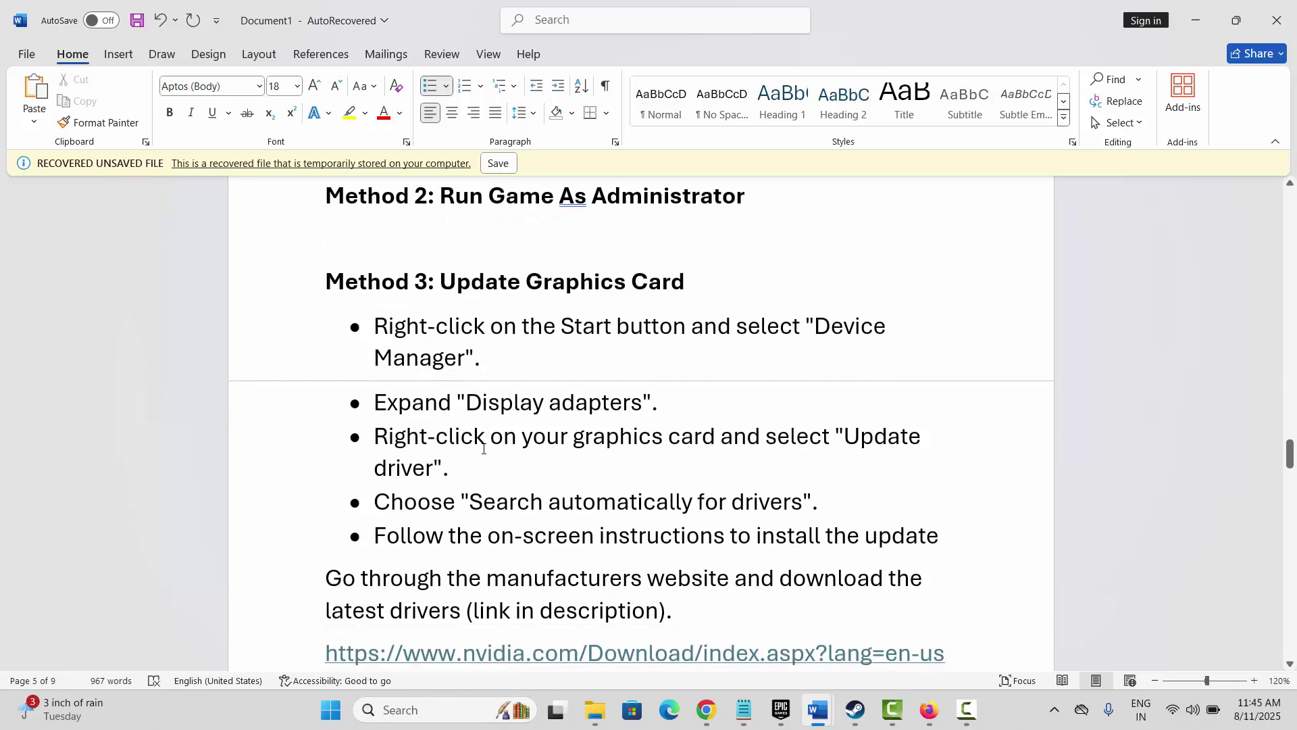
drag(459, 230, 696, 236)
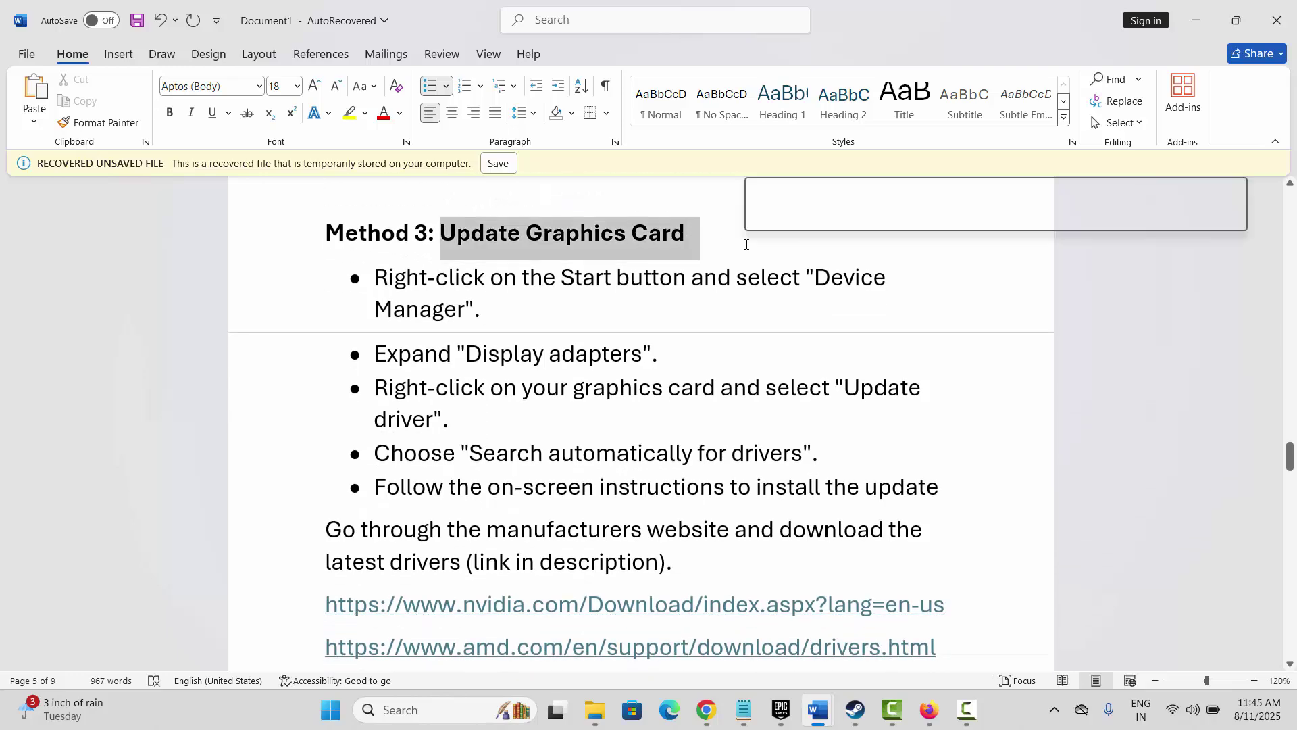
- View the driver update options for Intel(R) UHD Graphics in Device Manager, and close the wizard and Device Manager
click(418, 709)
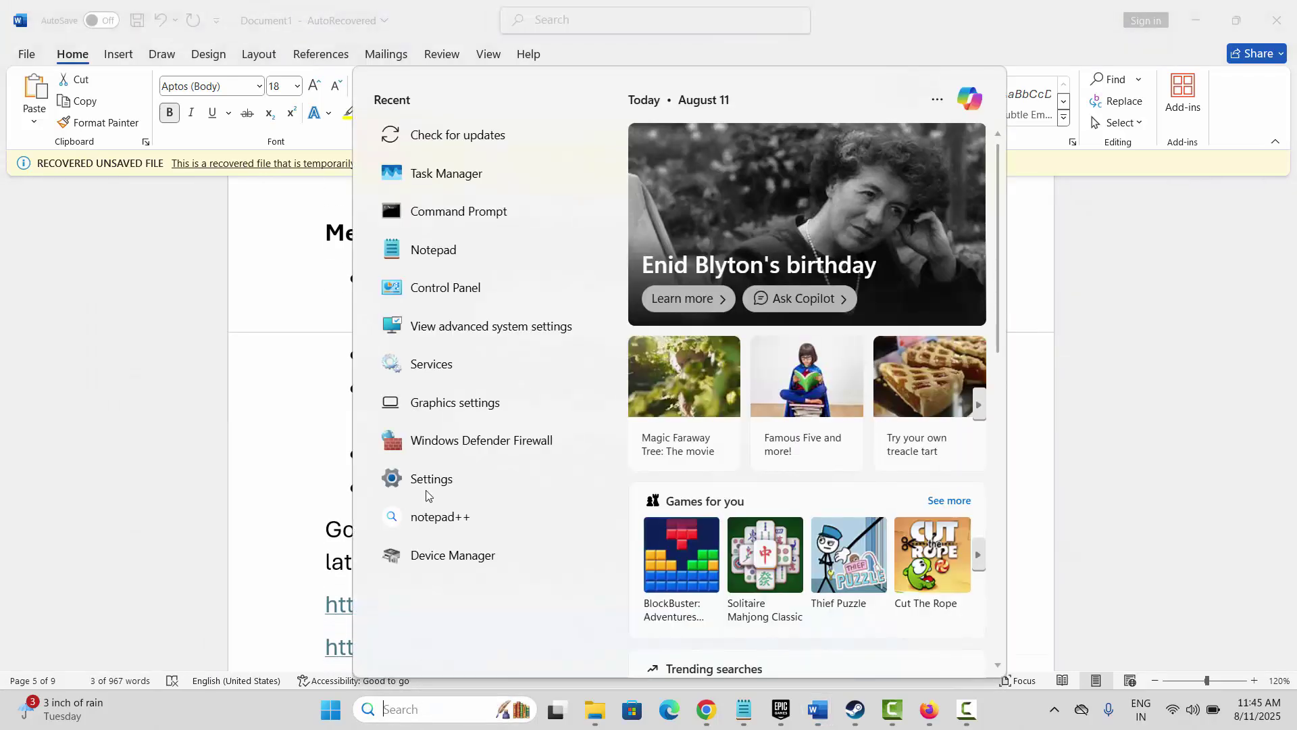
click(459, 575)
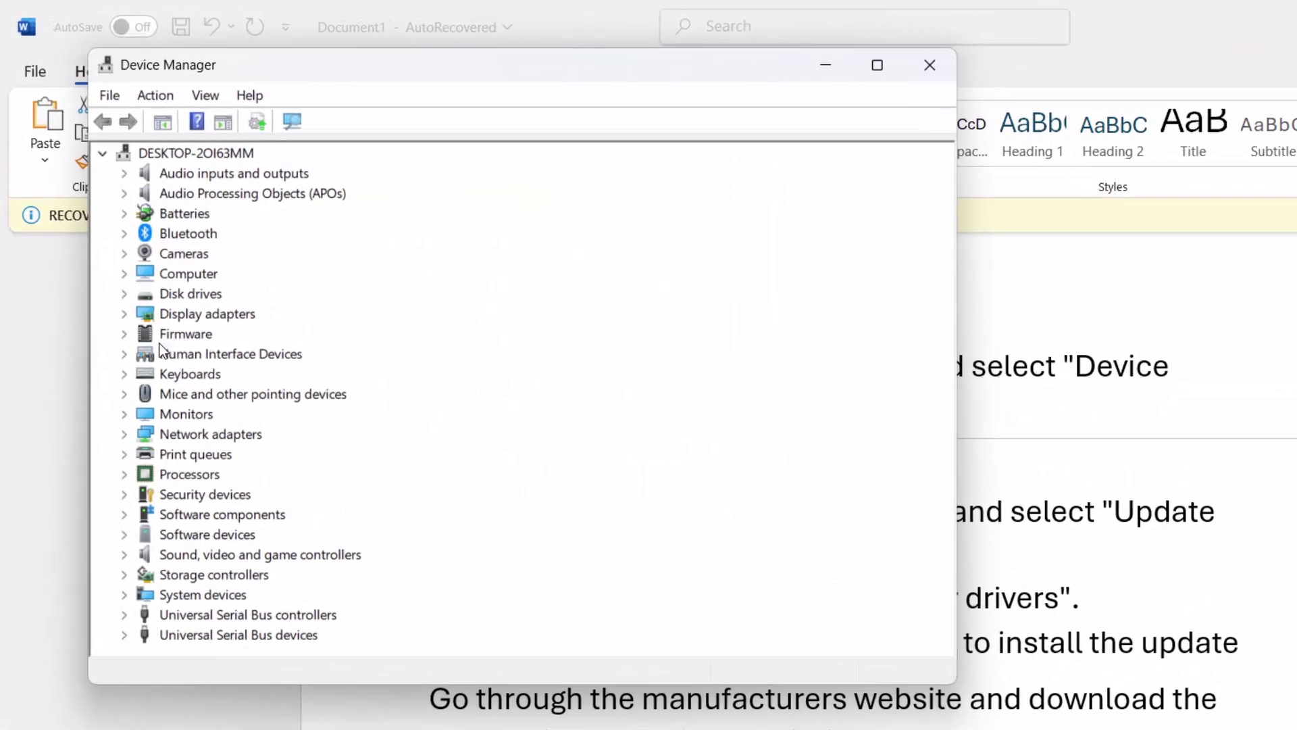
click(111, 280)
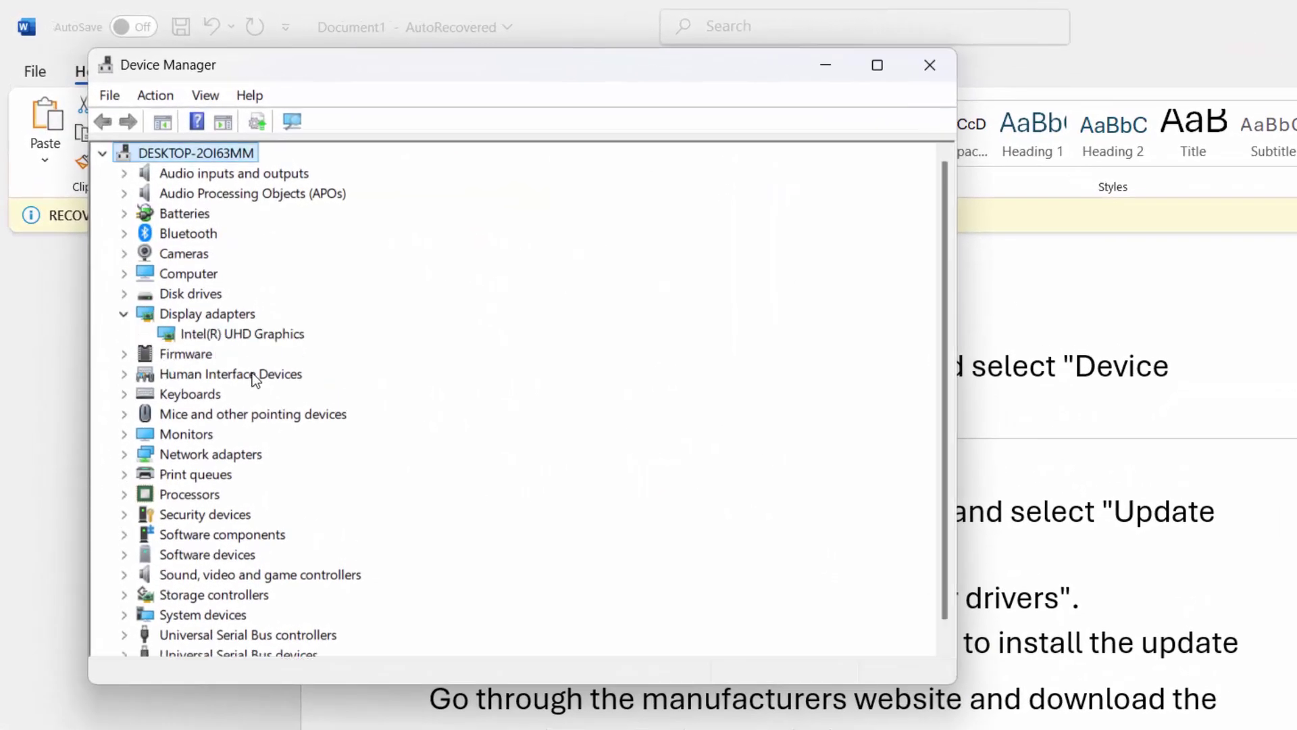
right_click(256, 333)
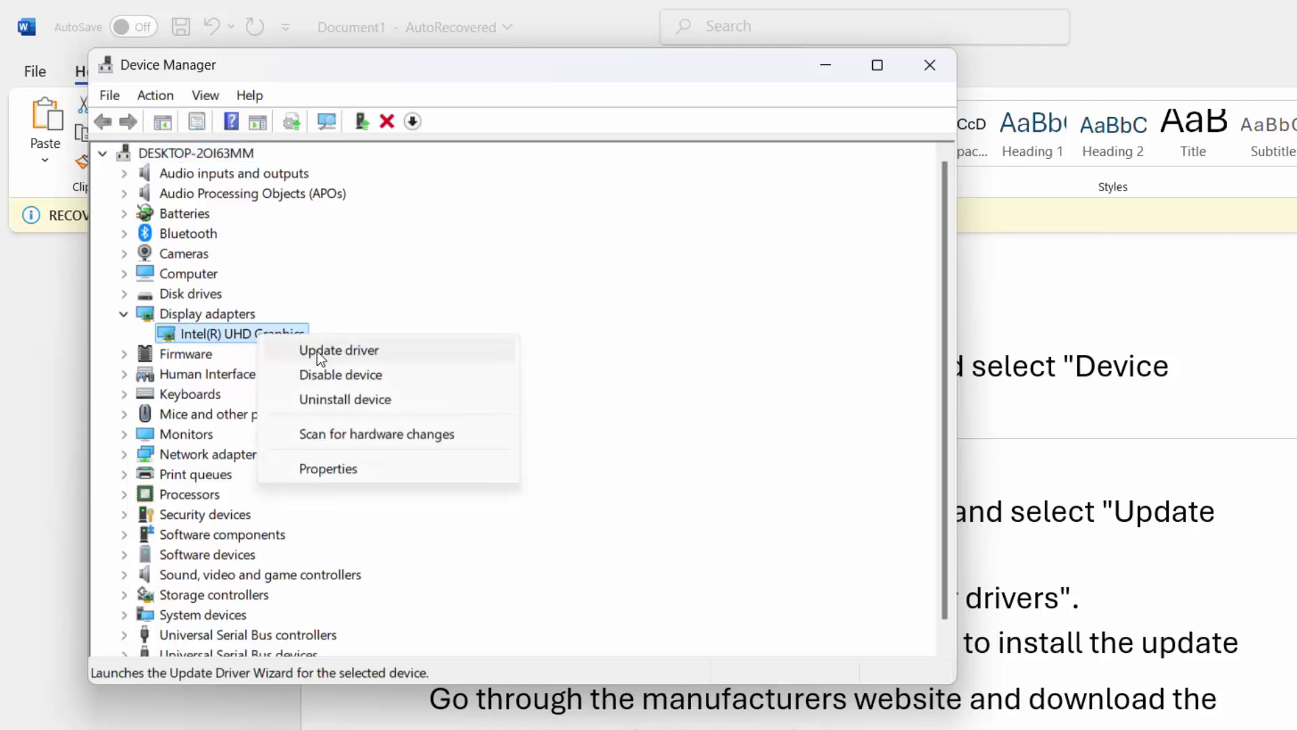
click(320, 351)
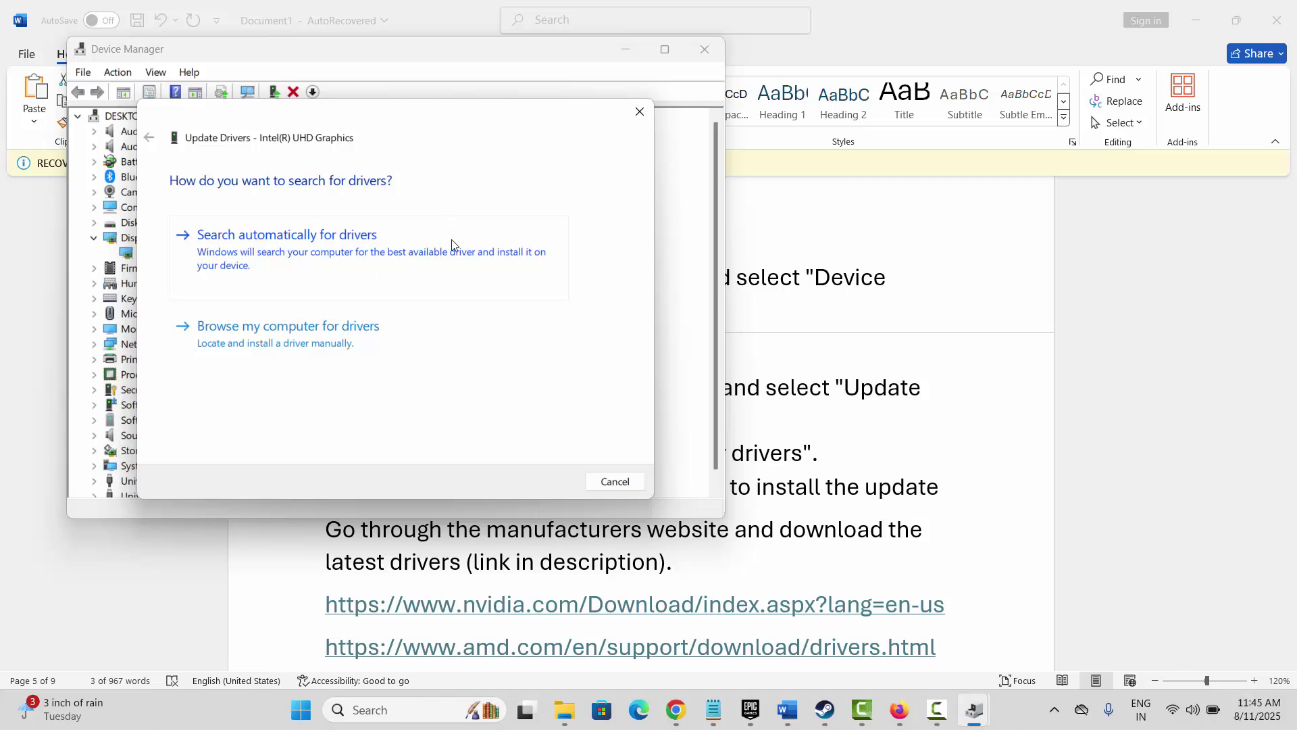
click(641, 112)
click(704, 49)
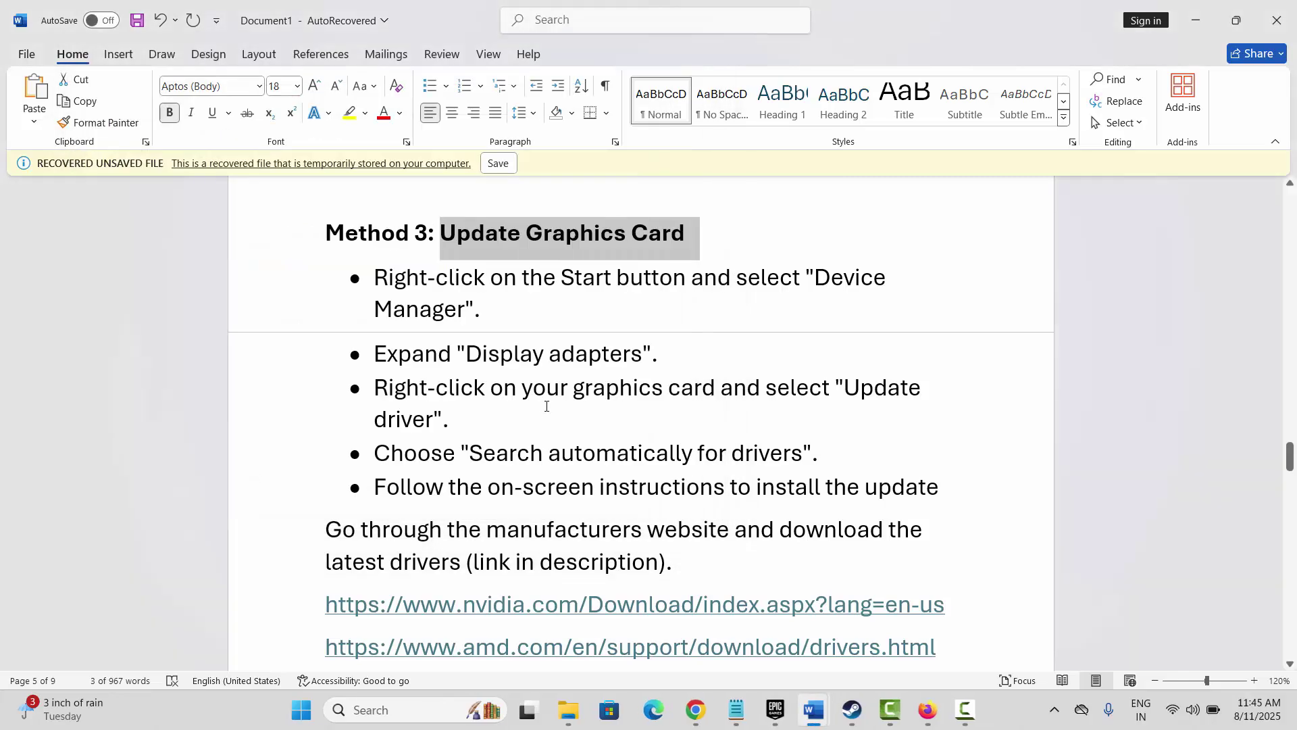
- Highlight the NVIDIA and AMD driver download links, one after the other, below the Method 3 instructions
scroll(551, 438, down, 1)
scroll(551, 437, down, 1)
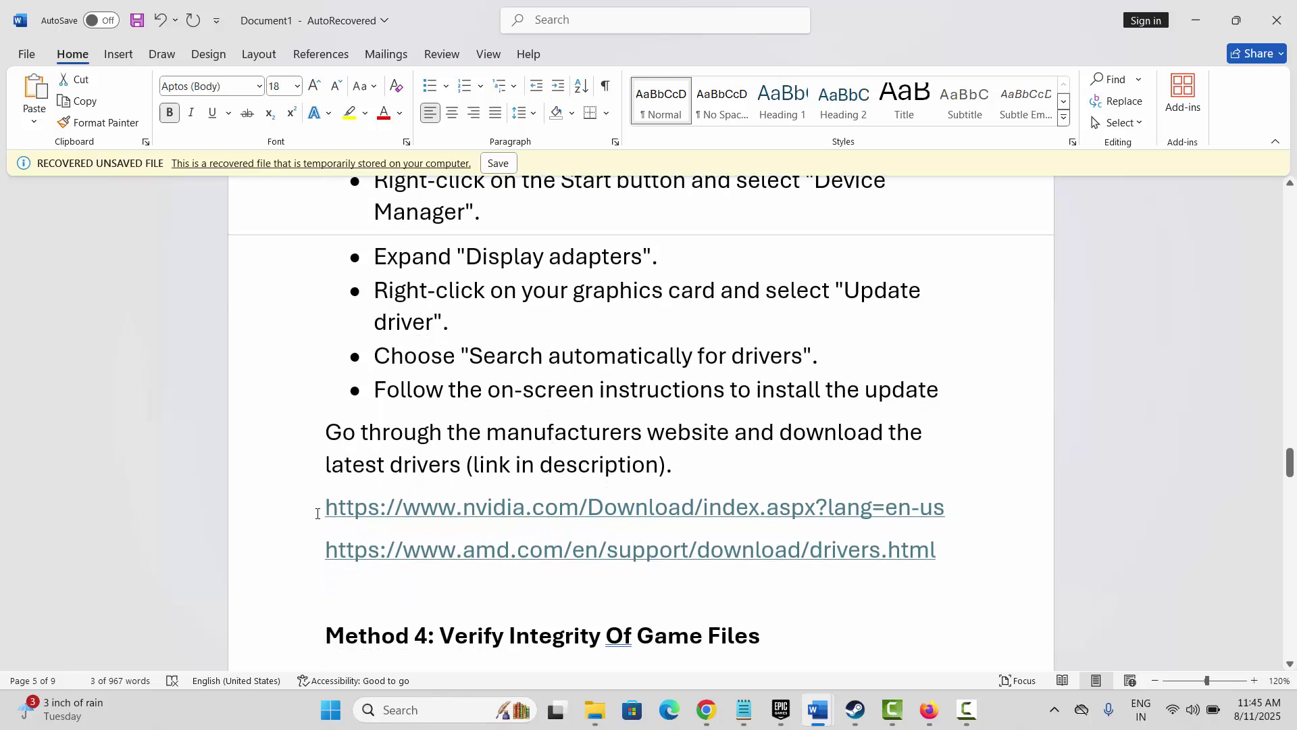
click(299, 521)
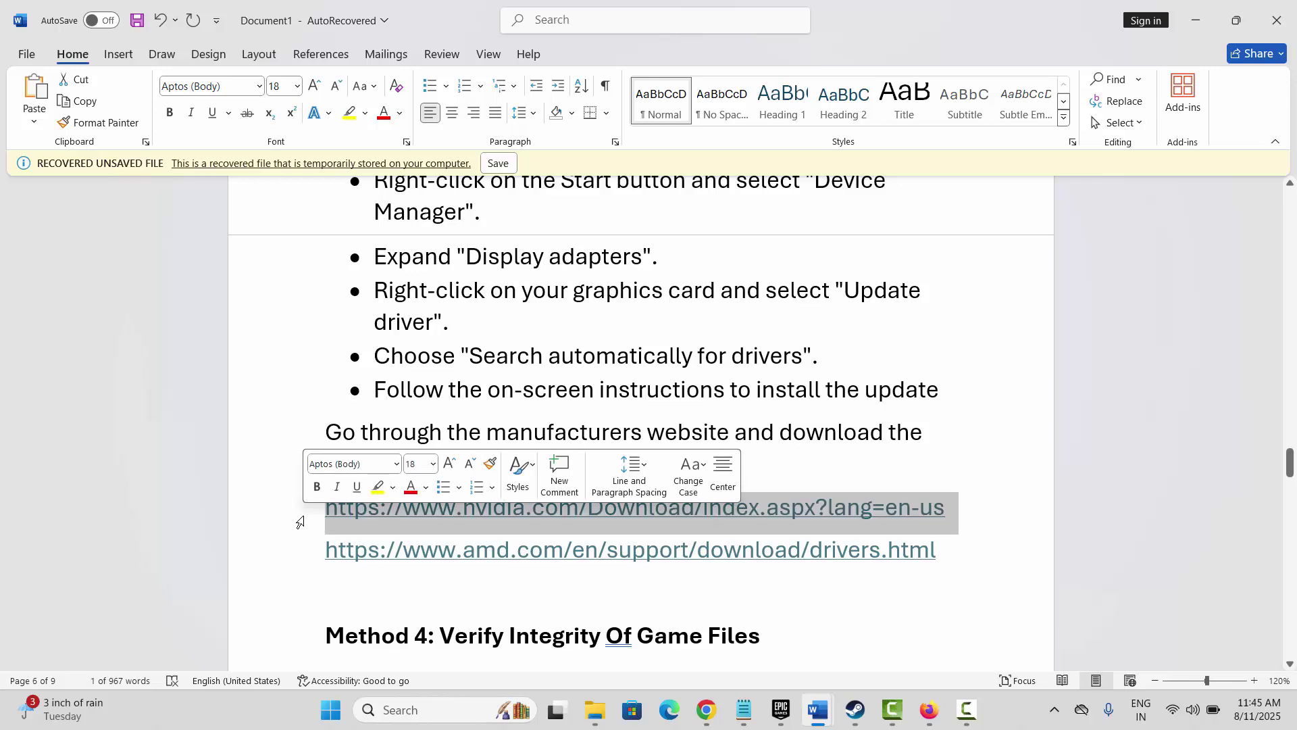
click(289, 563)
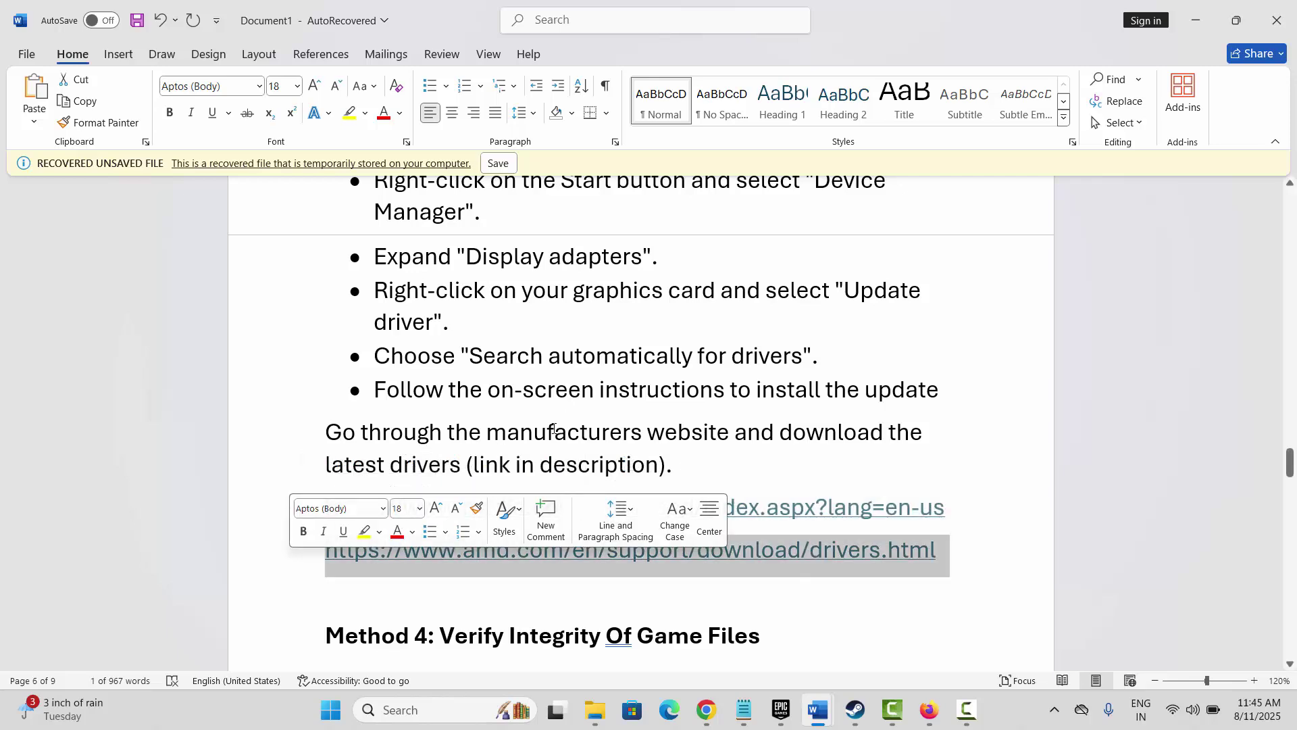
- Highlight the heading "Method 4: Verify Integrity Of Game Files" in the document
scroll(552, 429, down, 1)
scroll(467, 591, down, 1)
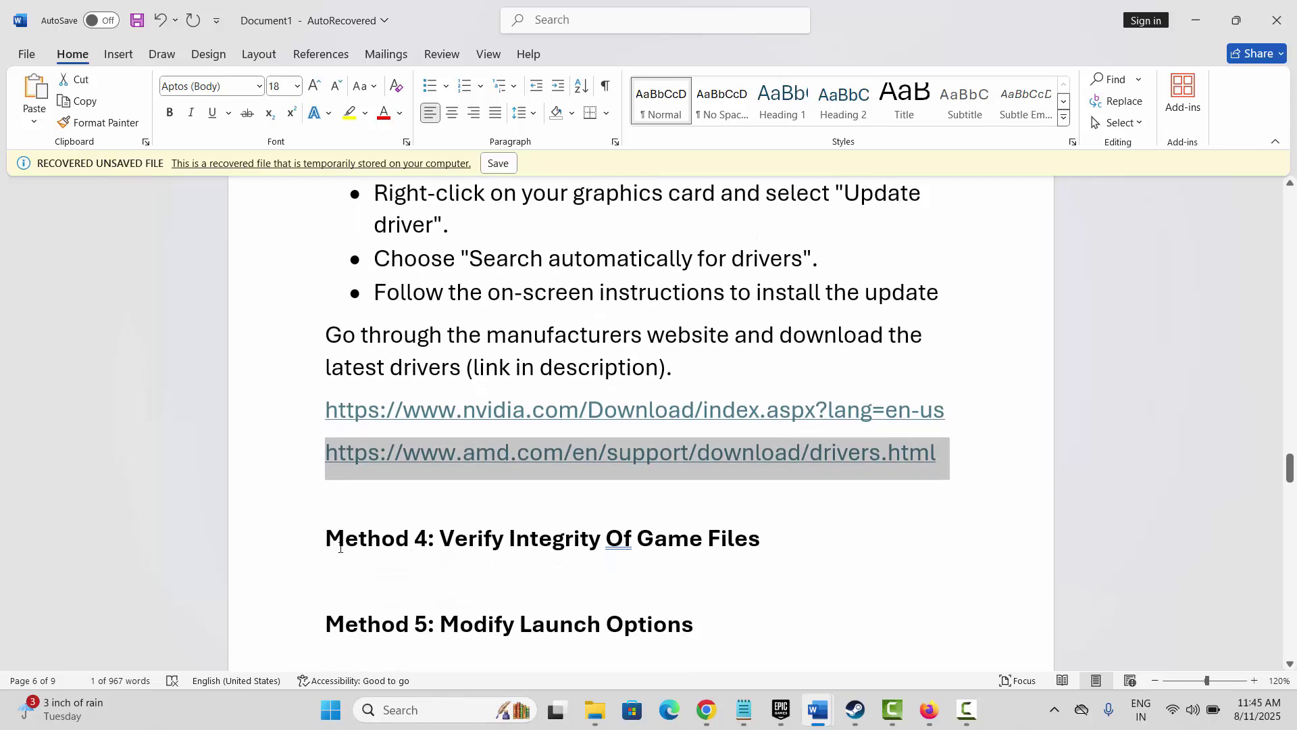
drag(337, 538, 776, 540)
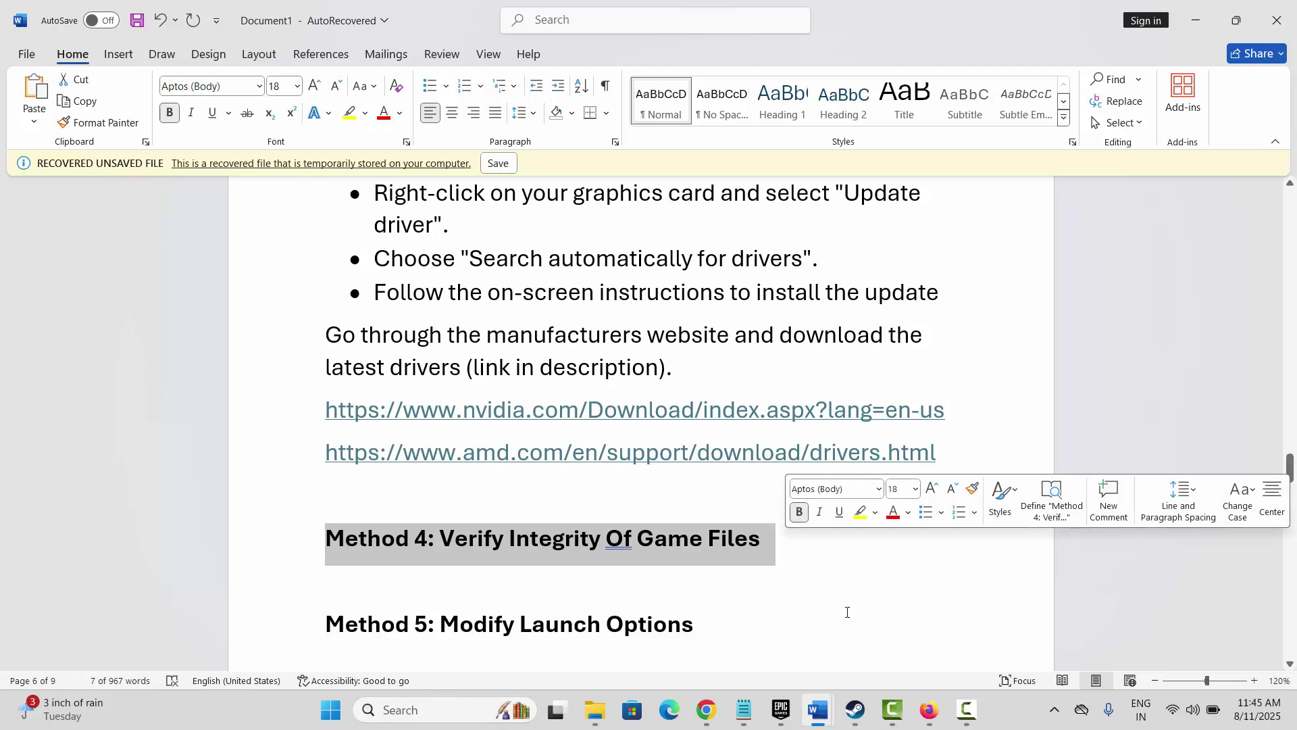
- Switch to Steam, view the file verification option among Abyssus Demo's installed files properties, and close the properties window
click(856, 721)
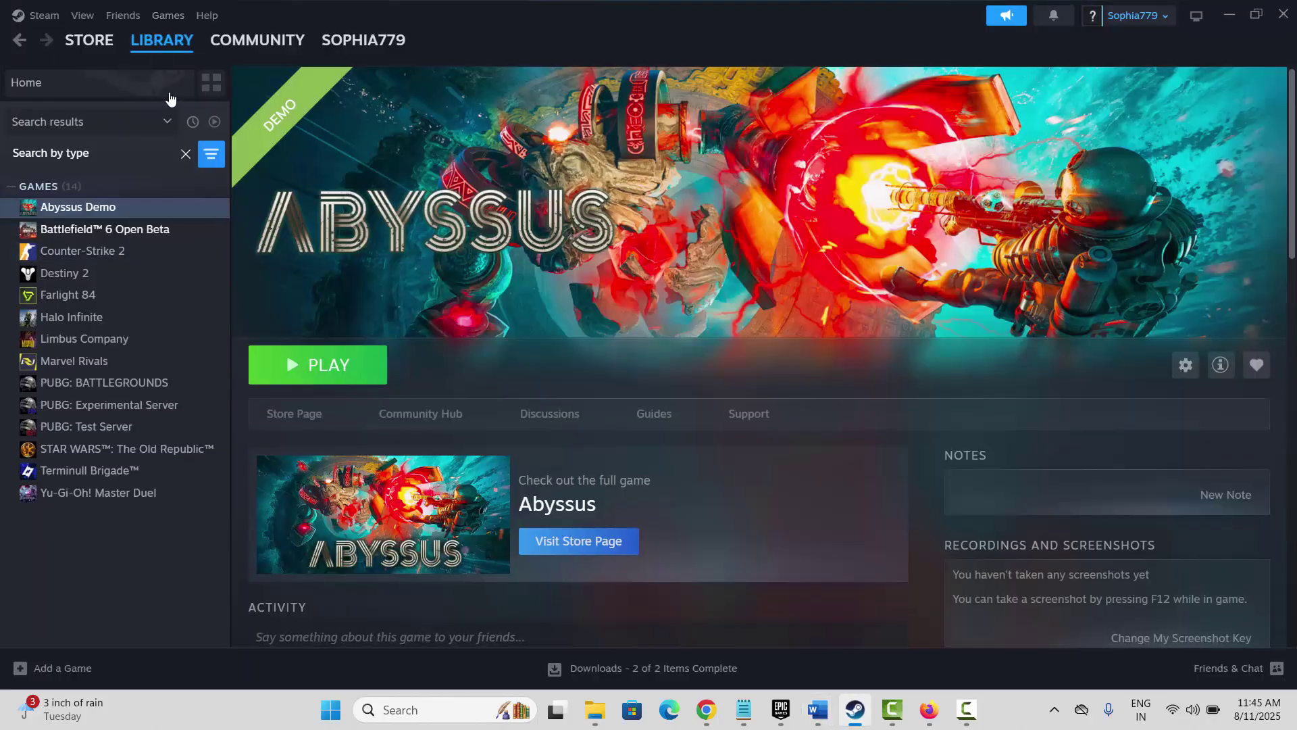
right_click(92, 209)
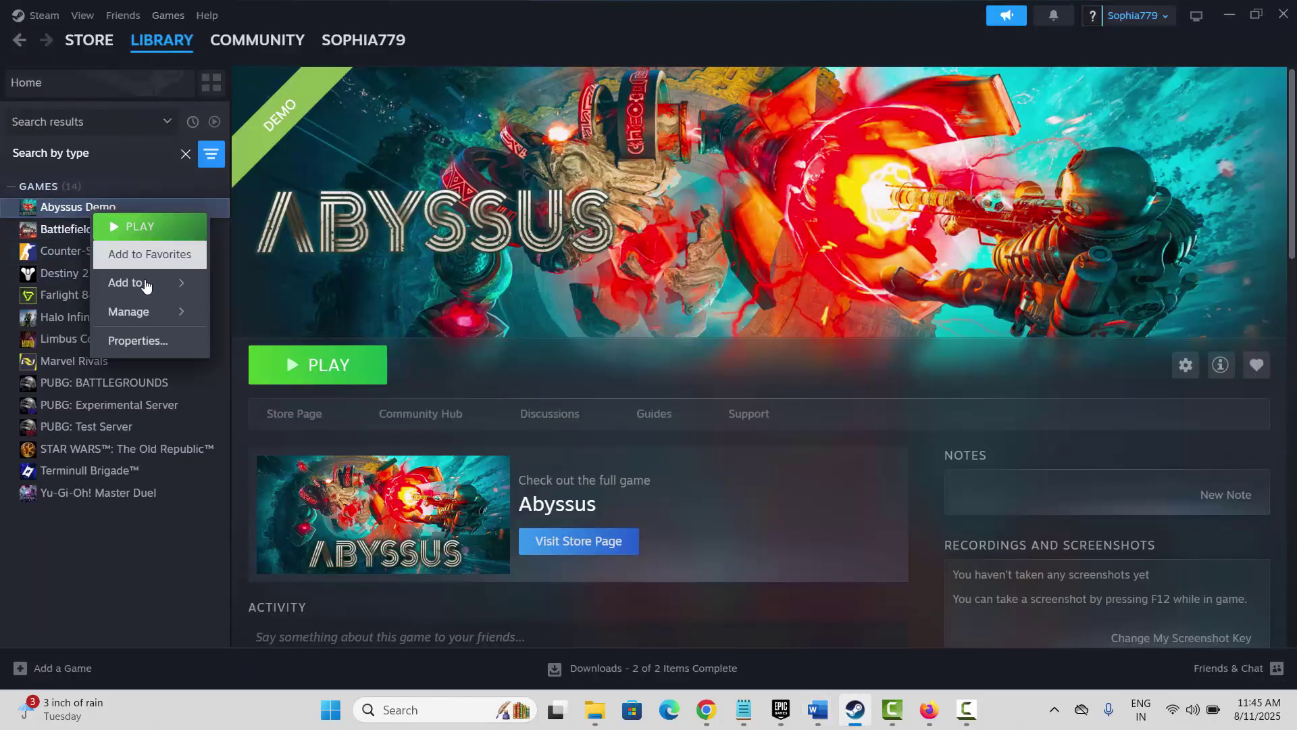
click(159, 343)
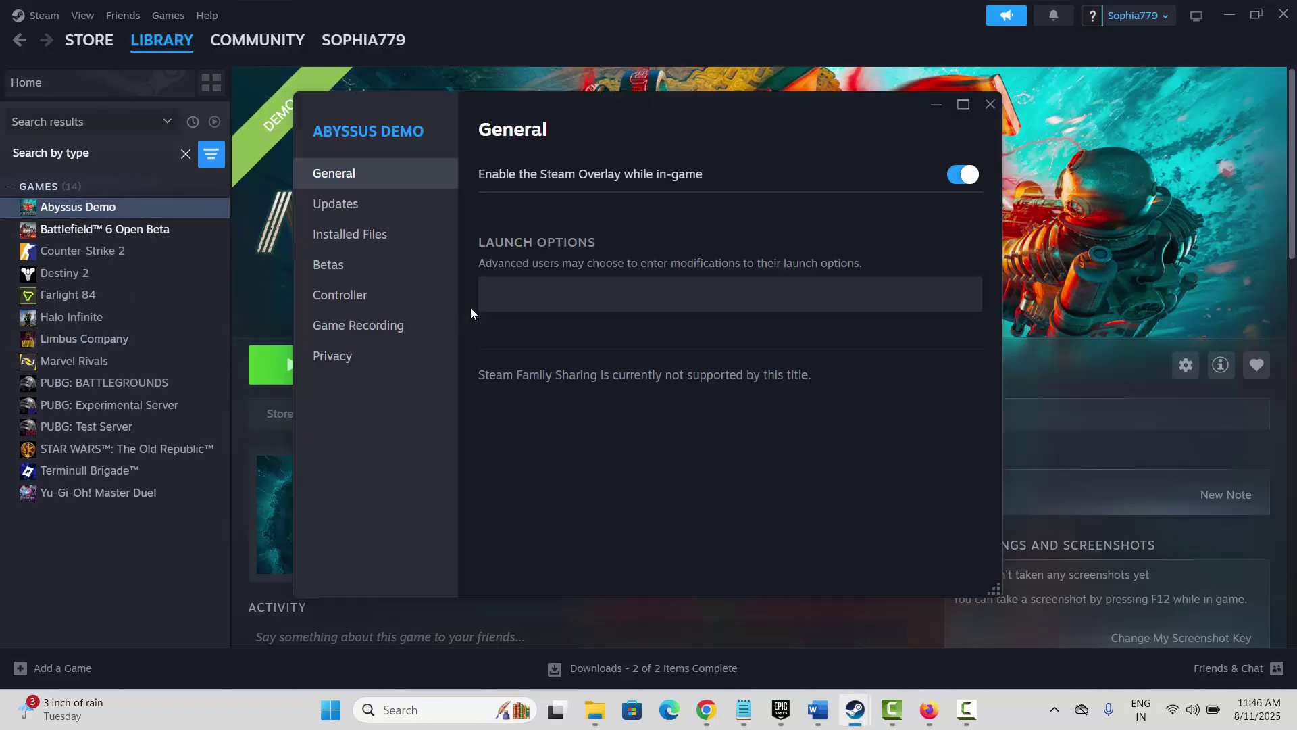
click(353, 226)
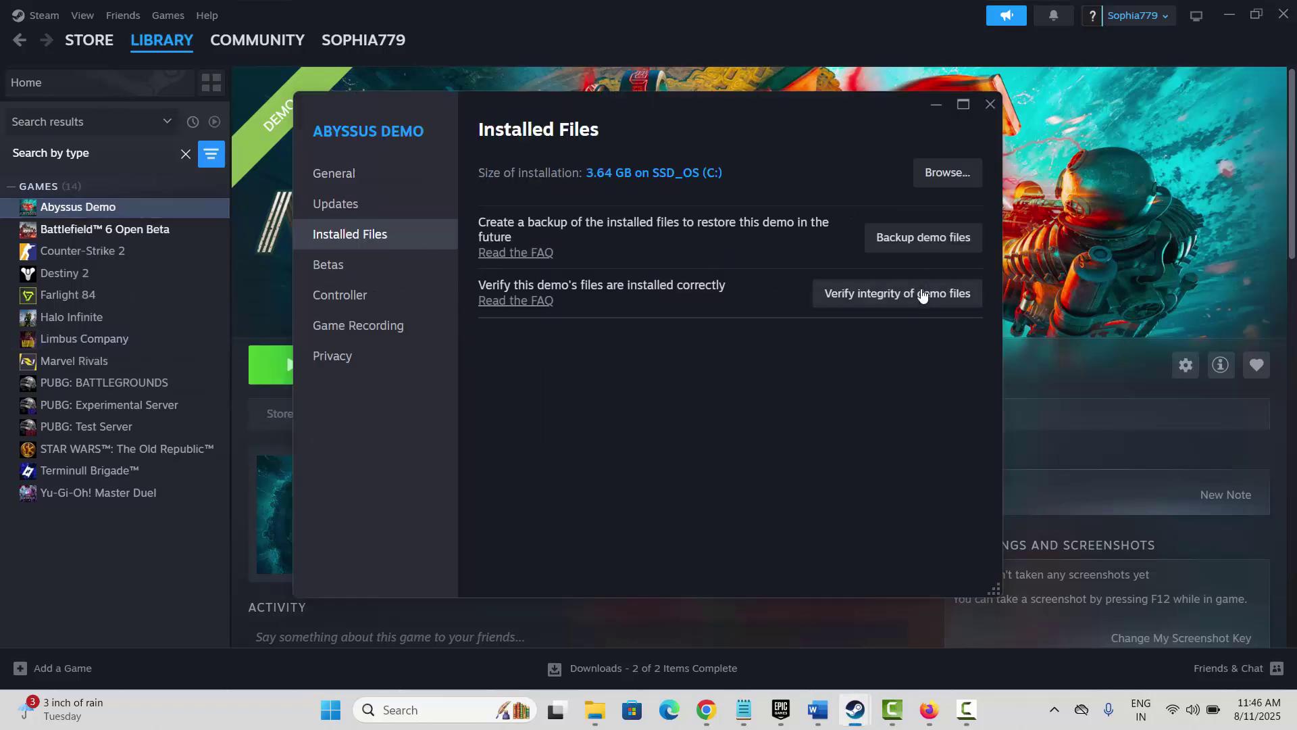
click(990, 103)
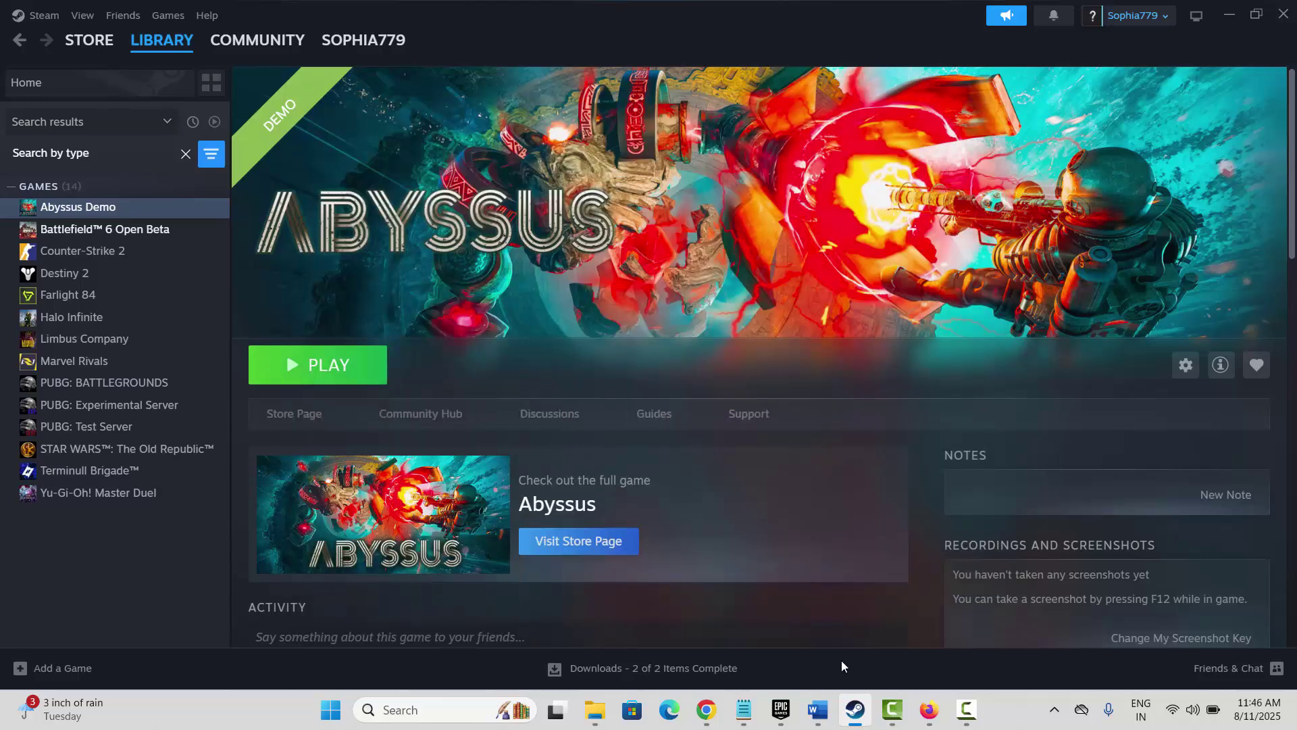
- Return to the Word document and highlight the heading "Method 5: Modify Launch Options"
click(817, 709)
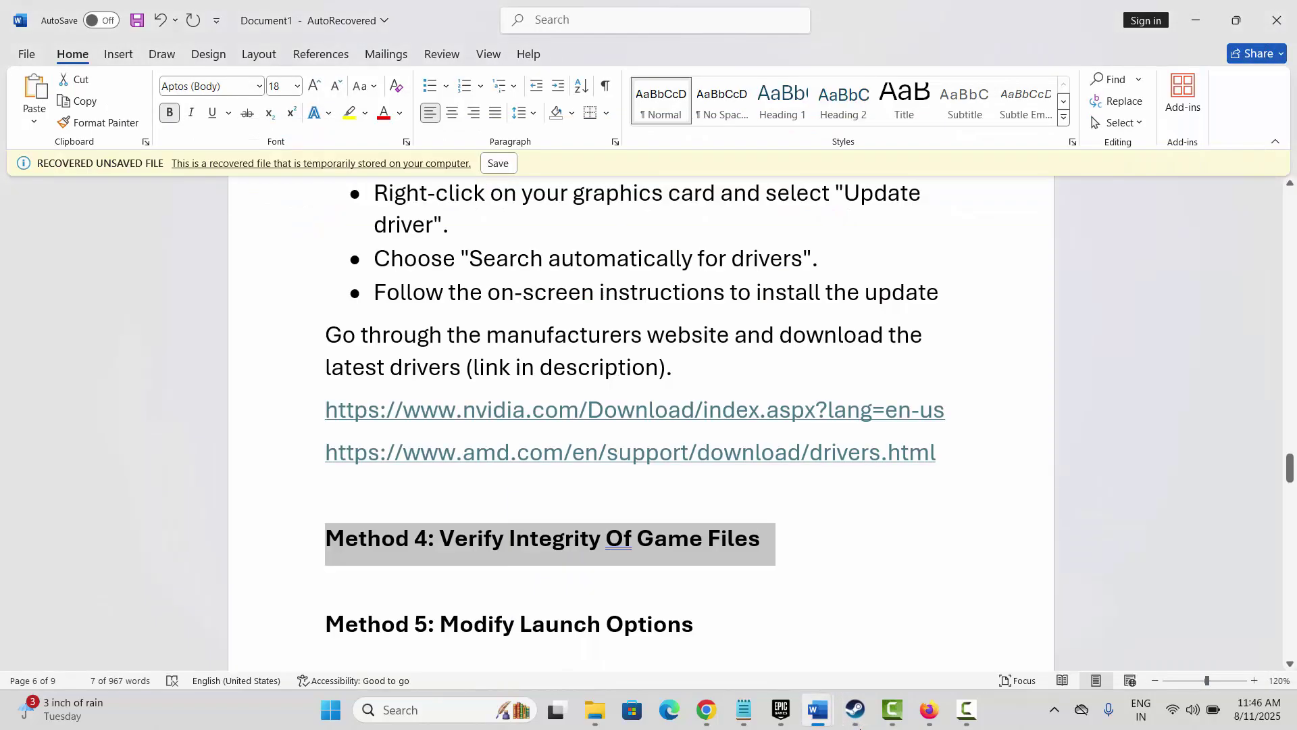
scroll(500, 490, down, 2)
scroll(500, 490, down, 1)
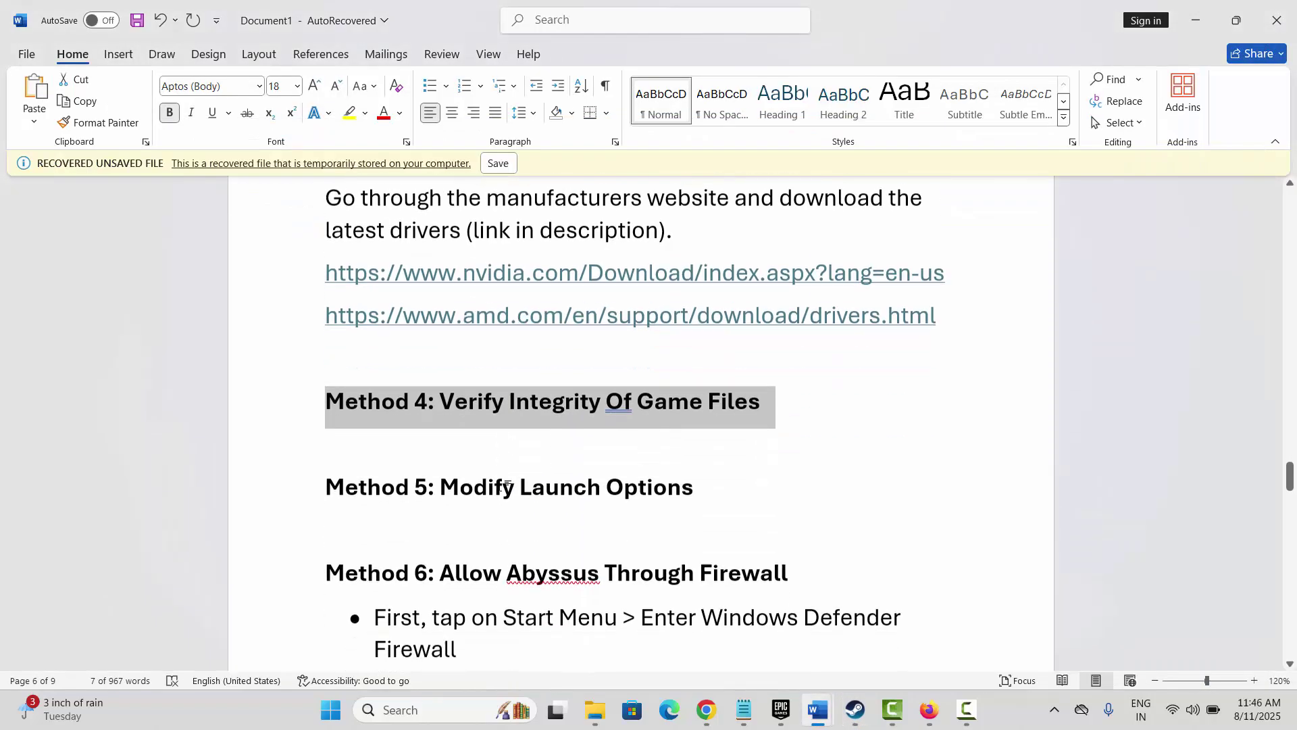
click(299, 480)
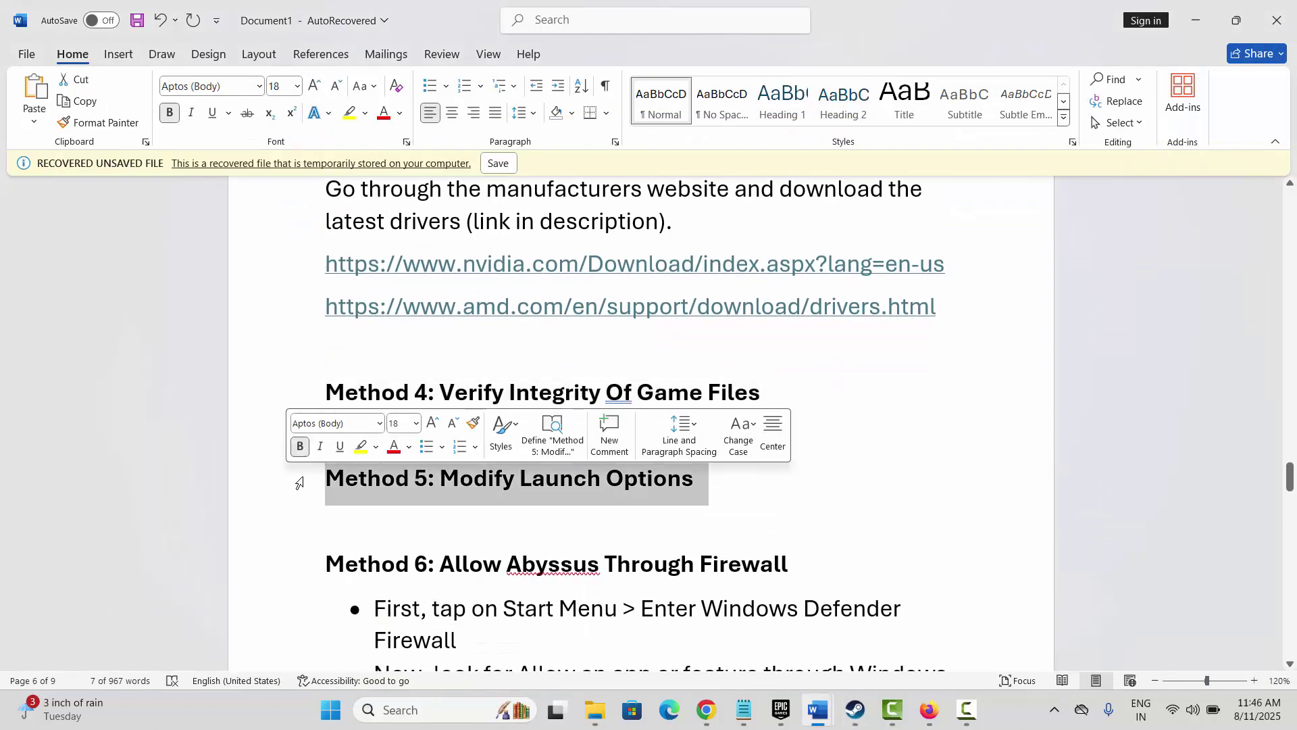
- Switch to Steam, set Abyssus Demo's launch options to -dx12, and close its properties
click(855, 710)
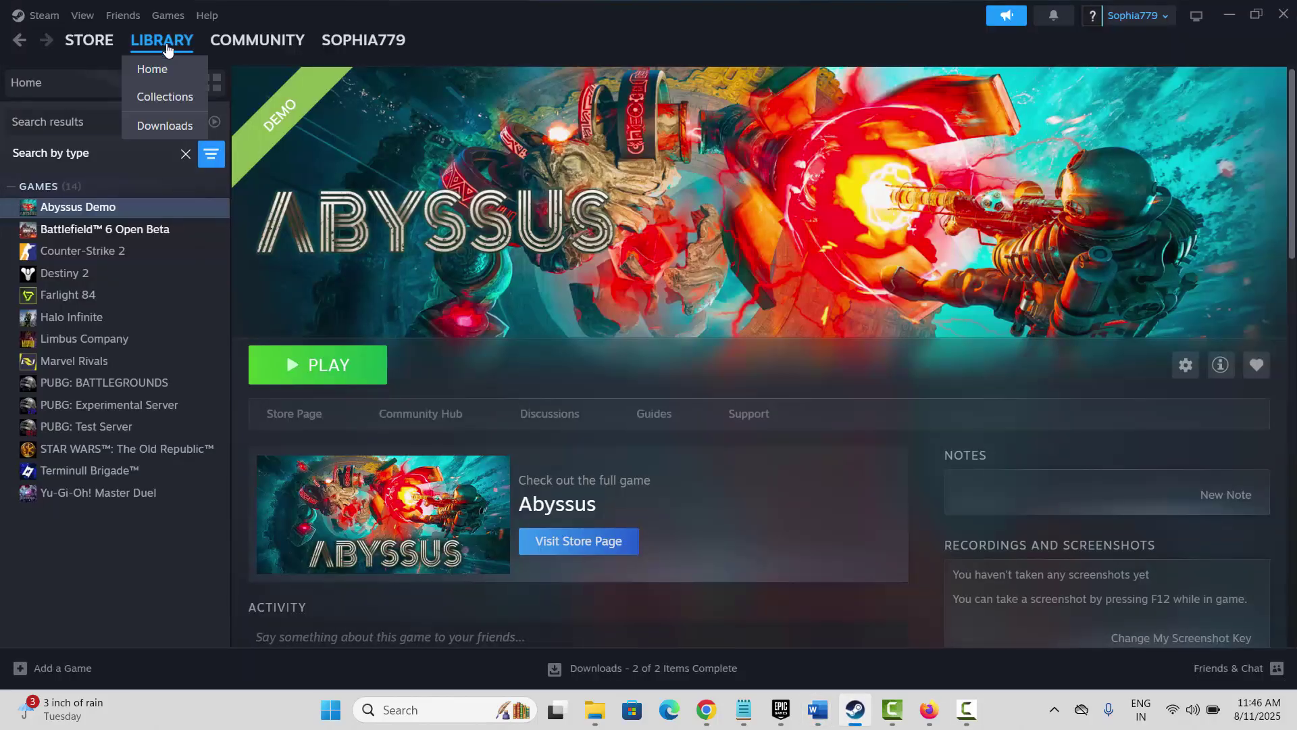
right_click(93, 215)
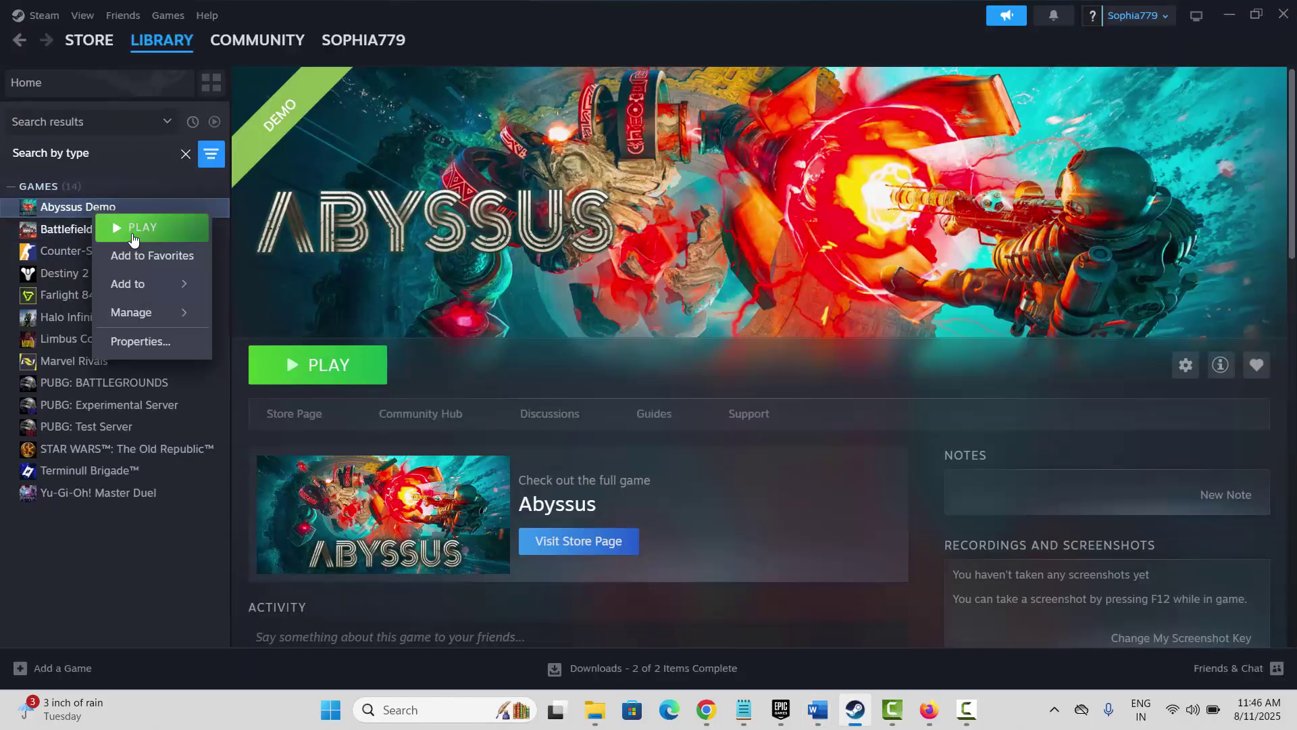
click(161, 343)
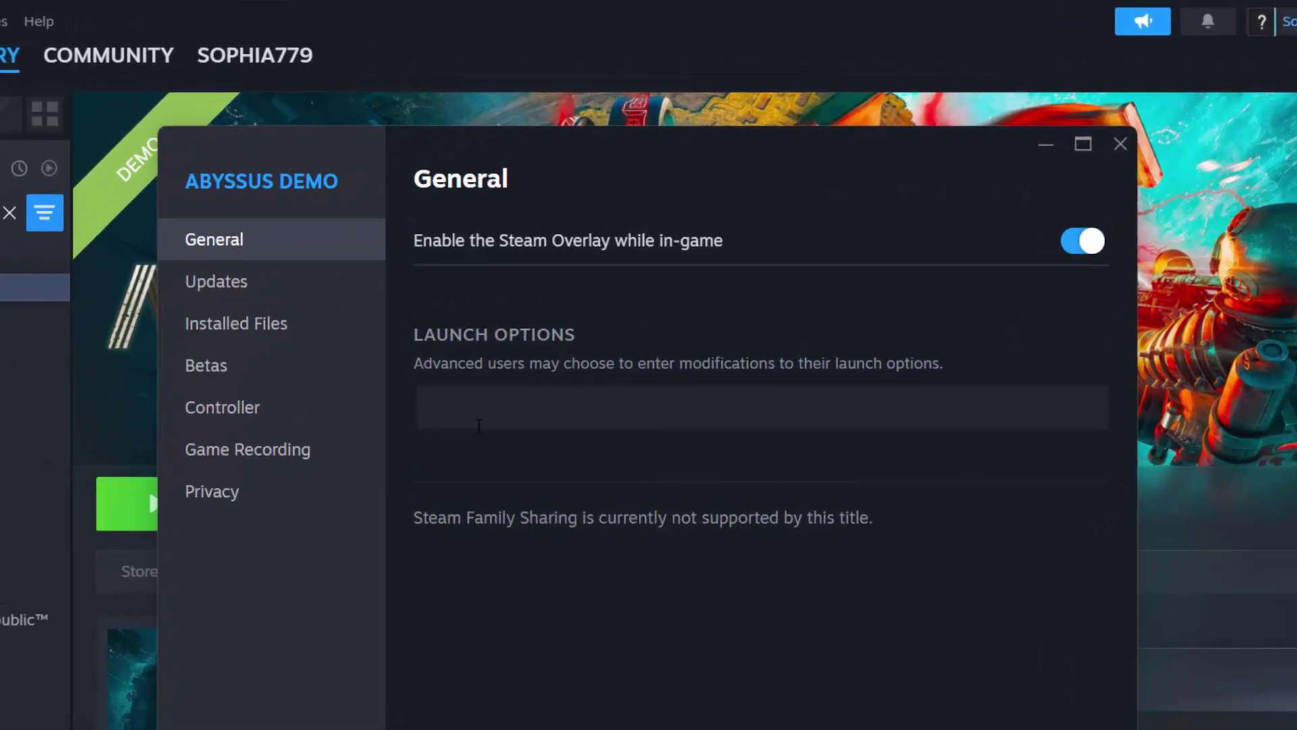
click(479, 425)
text(-dx12)
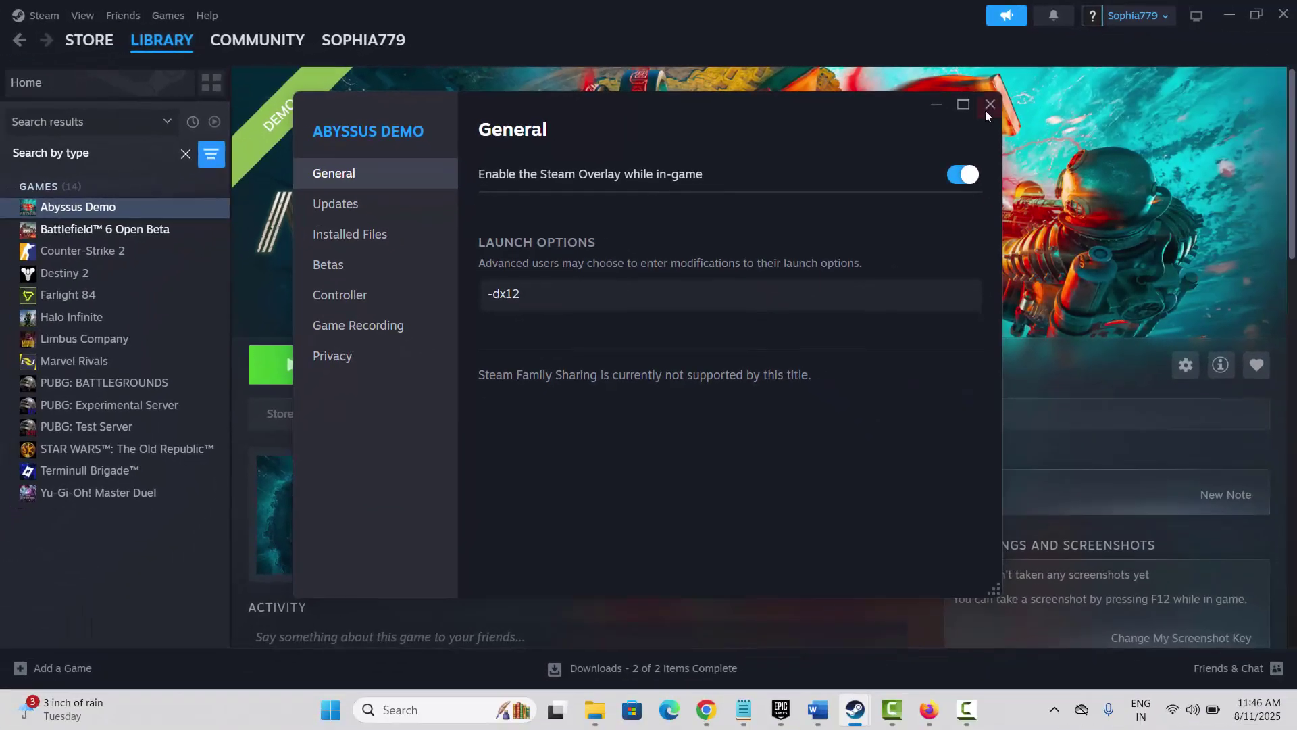
click(1120, 144)
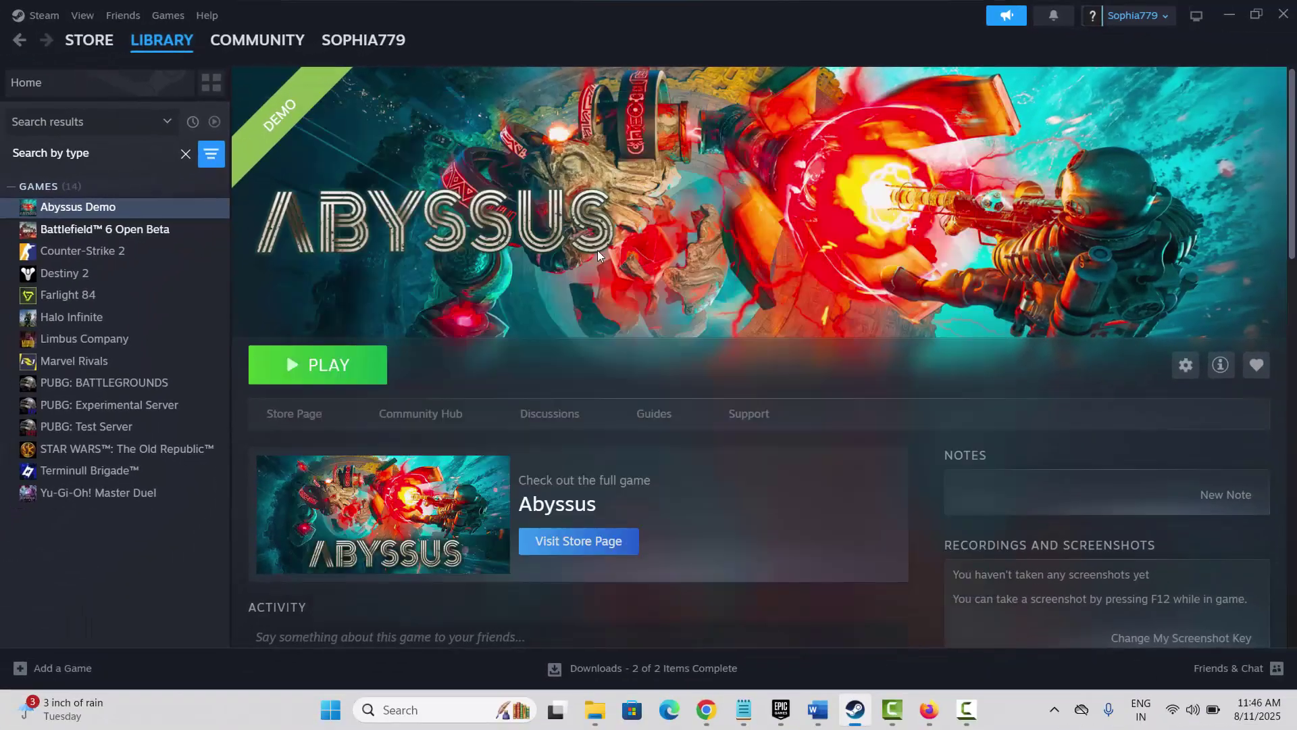
- Return to the Word document, highlight the heading "Method 6: Allow Abyssus Through Firewall", and review the instructions below it
key(alt+Tab)
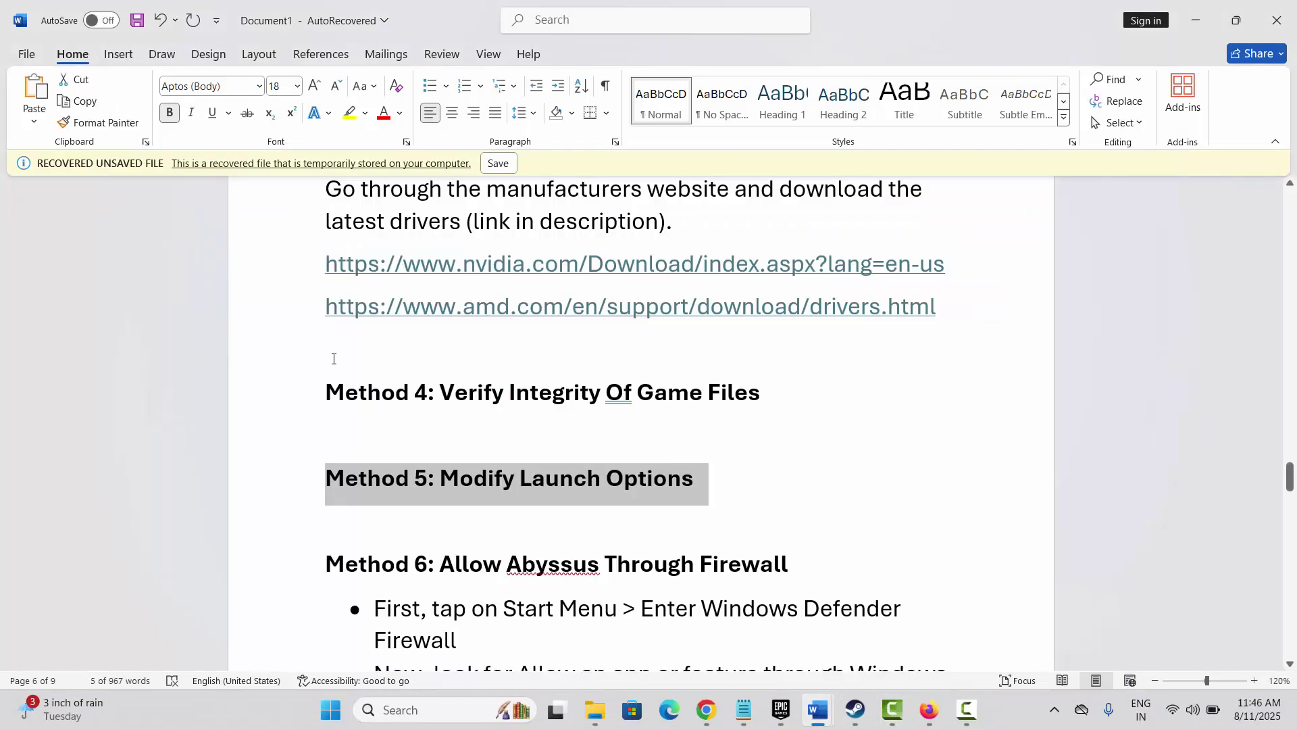
click(366, 383)
scroll(366, 383, down, 3)
click(304, 434)
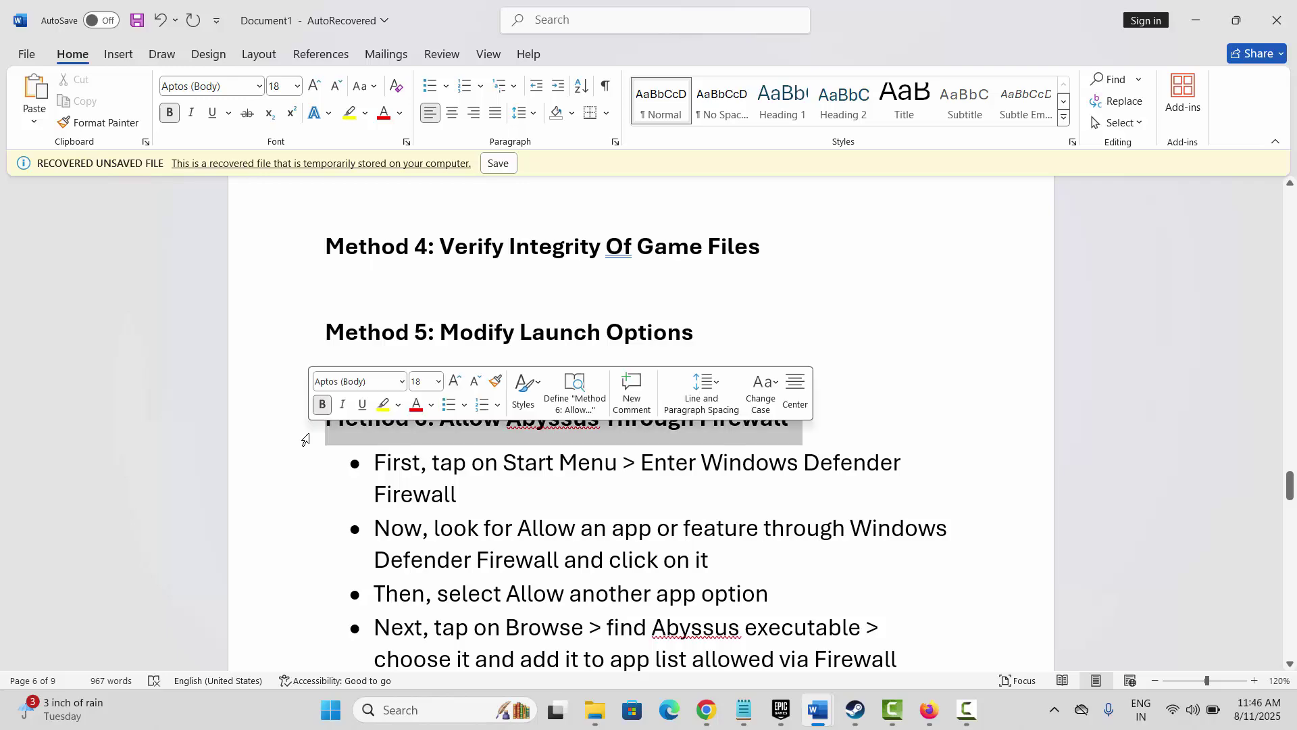
click(458, 493)
scroll(608, 513, down, 4)
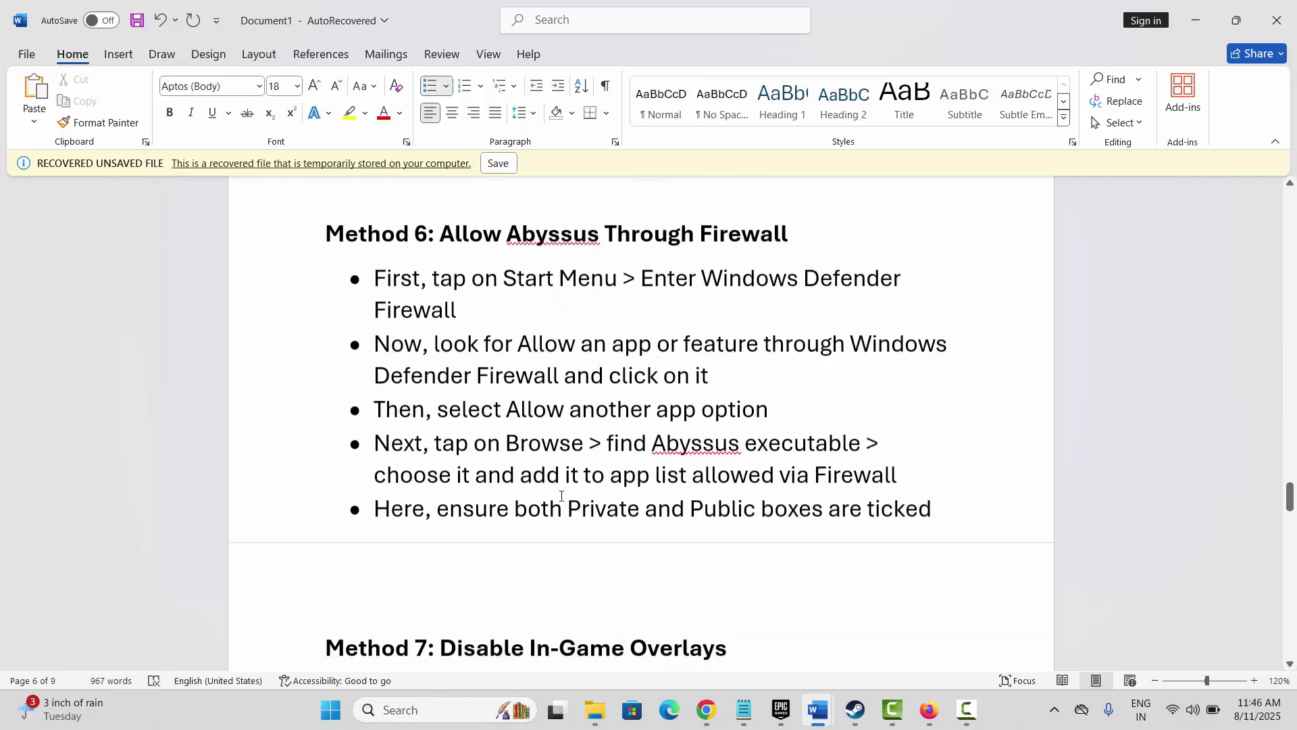
- Open the Windows Defender Firewall allowed apps list, unlock it for changes, and select Abyssus Demo
click(413, 710)
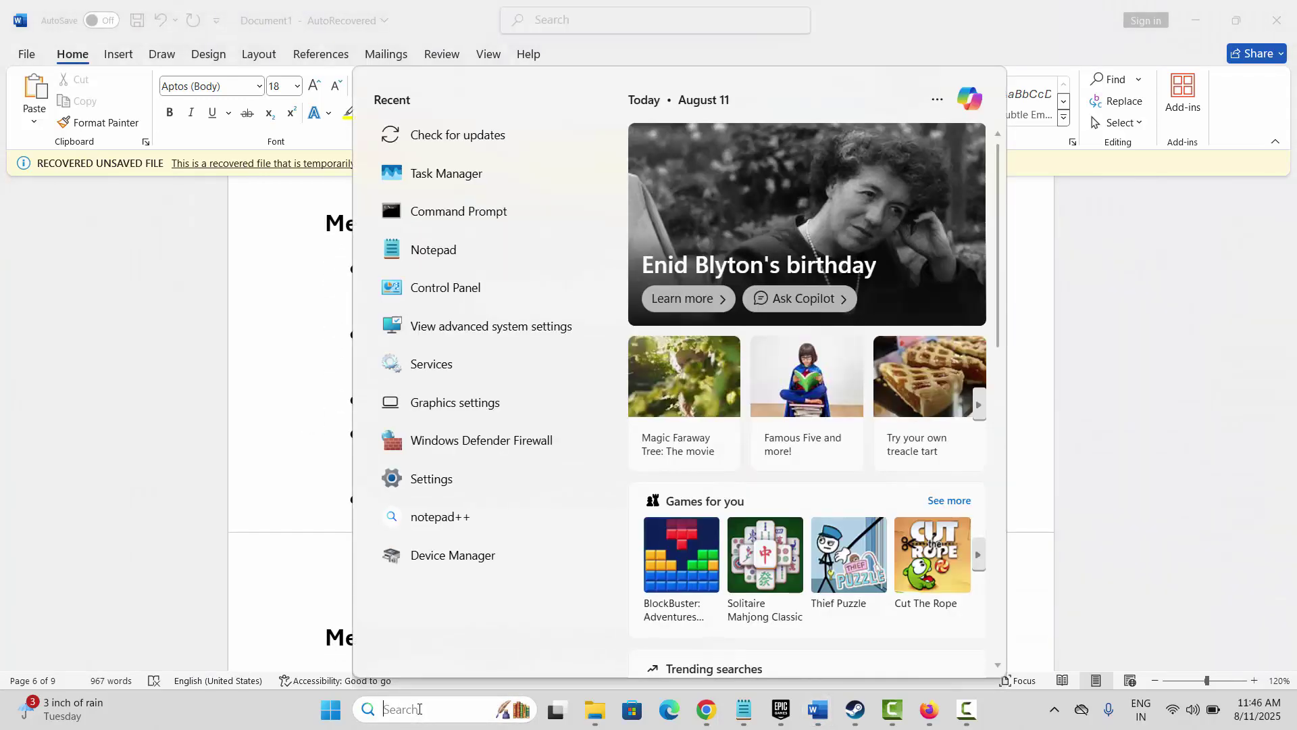
click(455, 443)
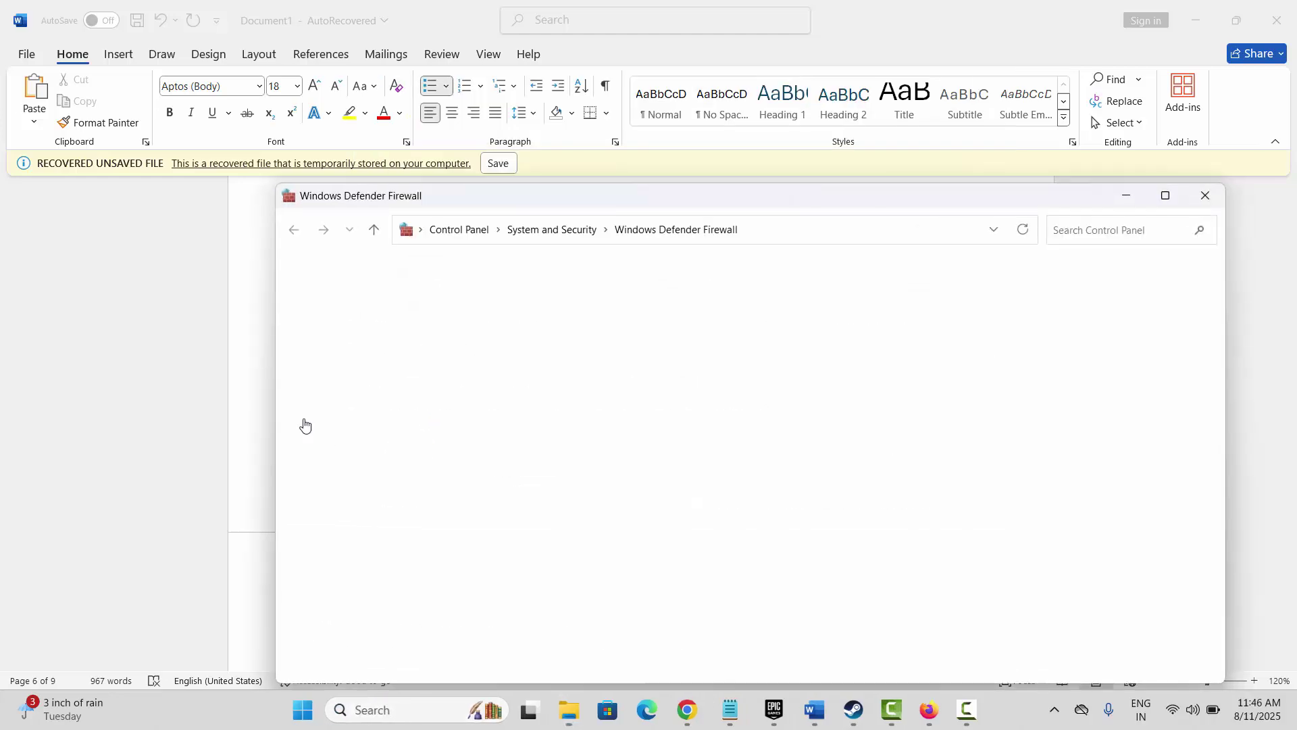
click(369, 323)
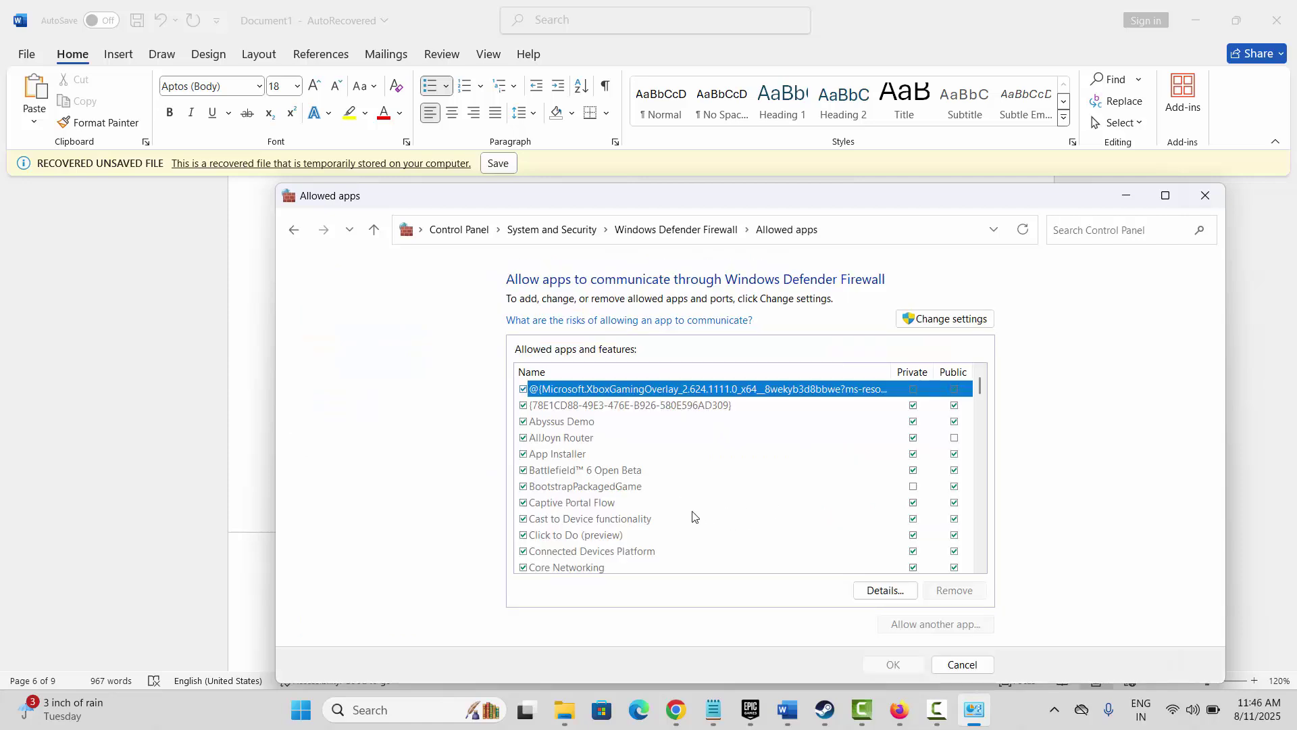
click(951, 318)
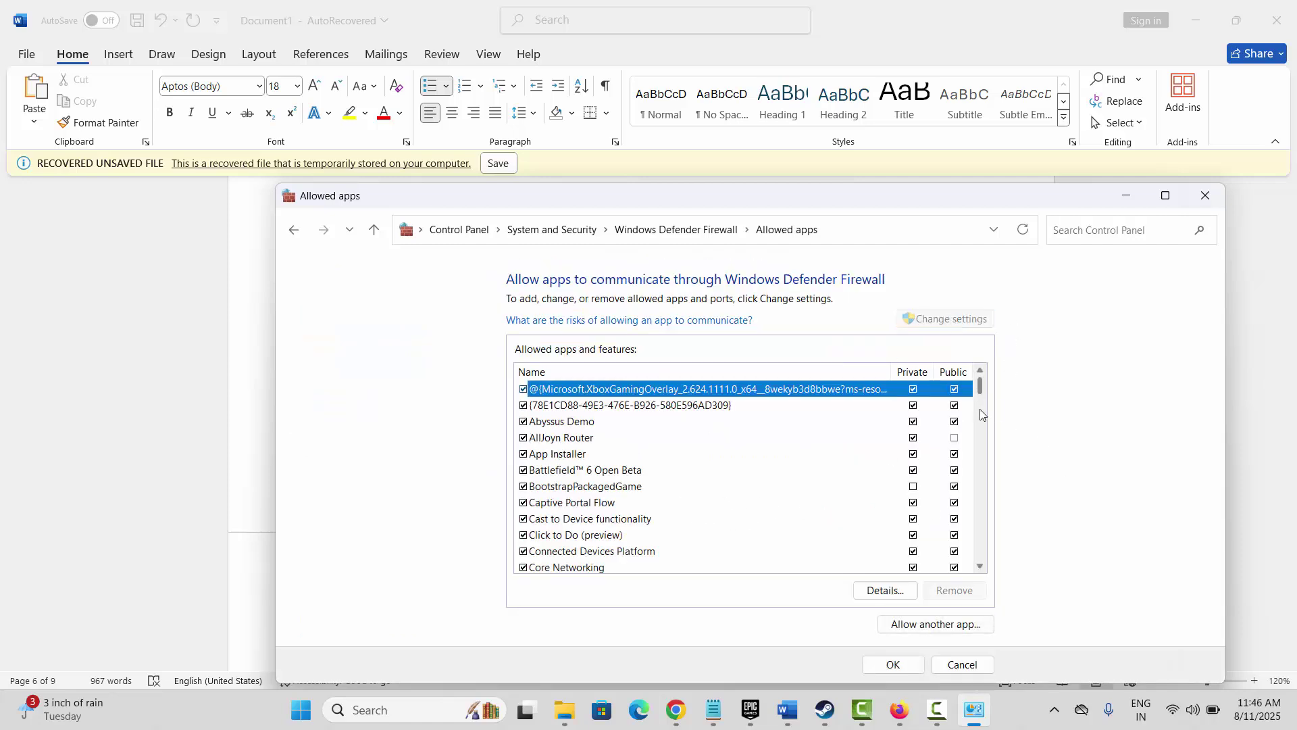
click(562, 422)
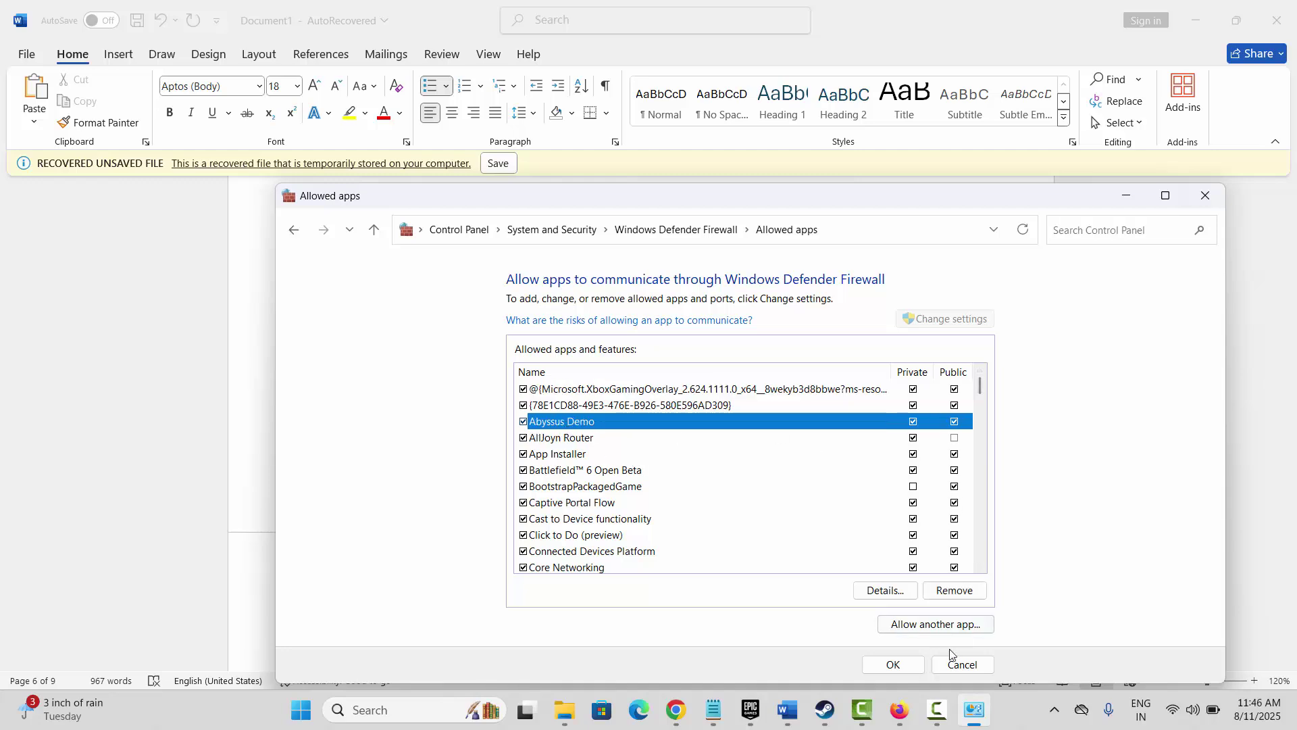
- View how to browse for another app to allow through the firewall, and cancel without adding one
click(929, 625)
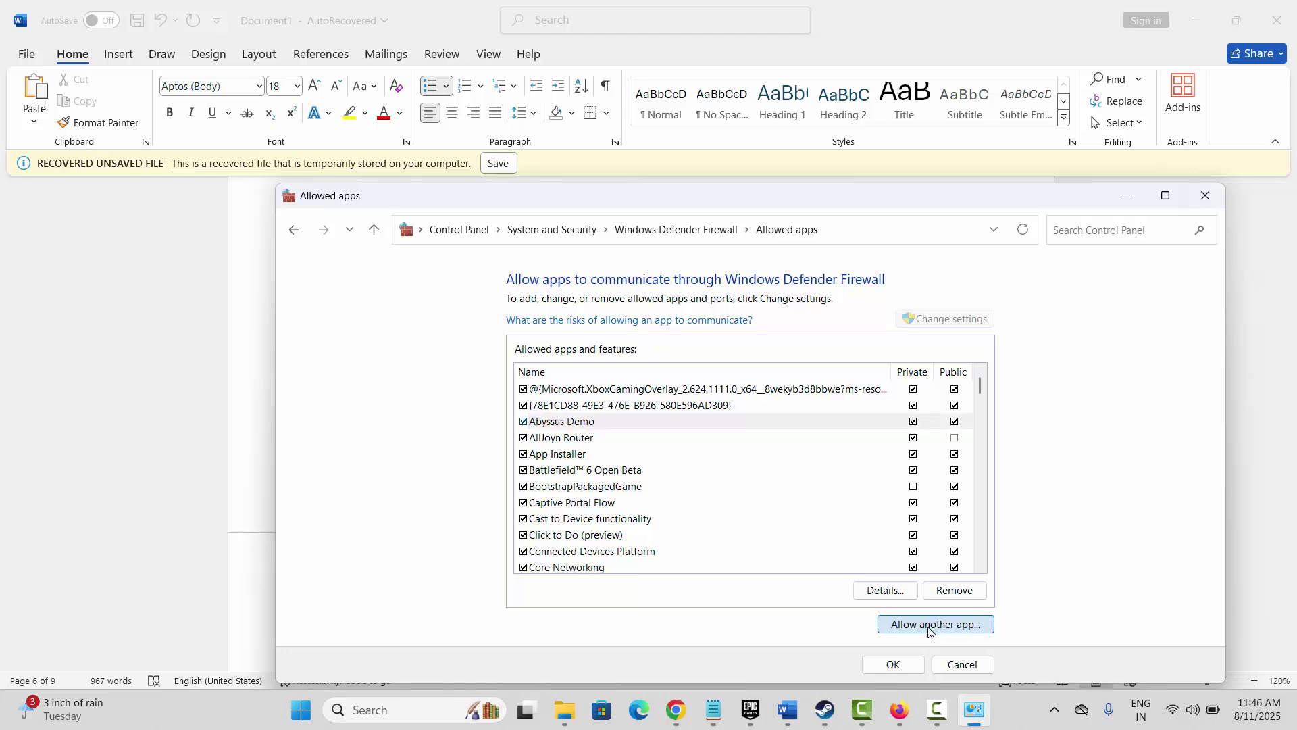
click(859, 526)
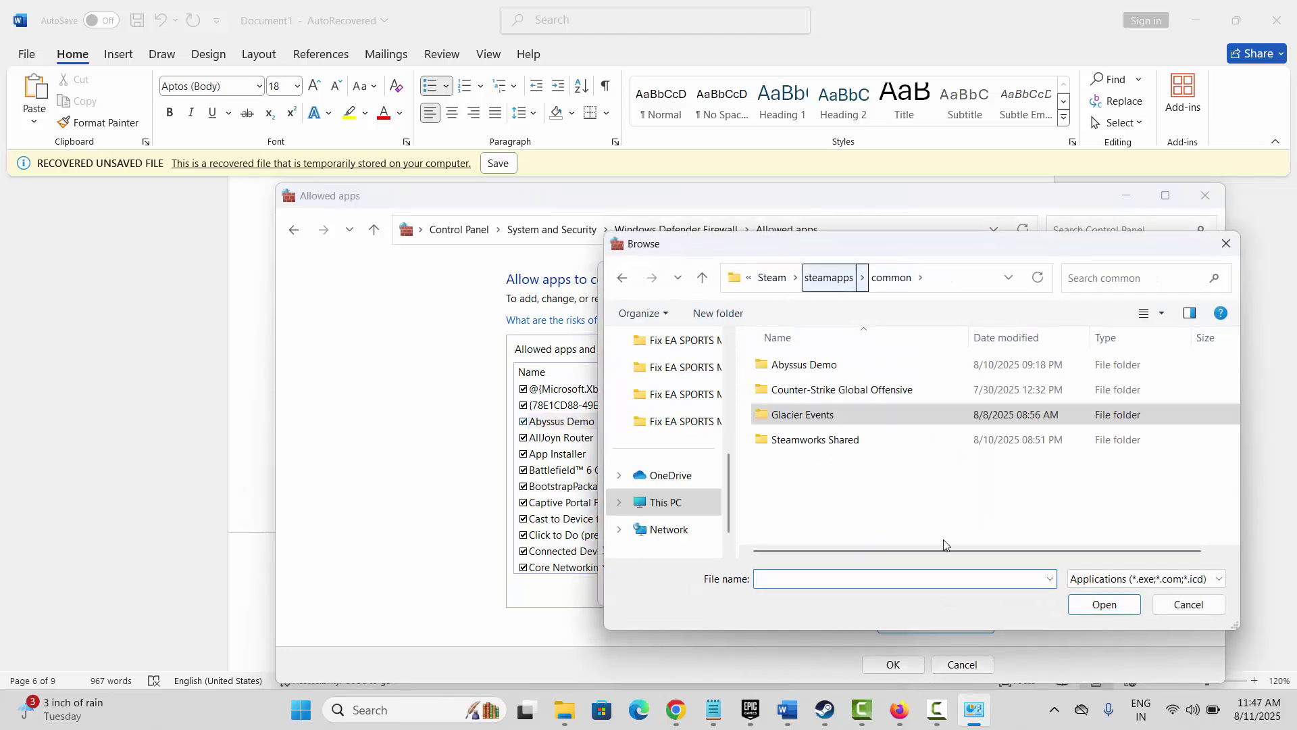
click(1188, 605)
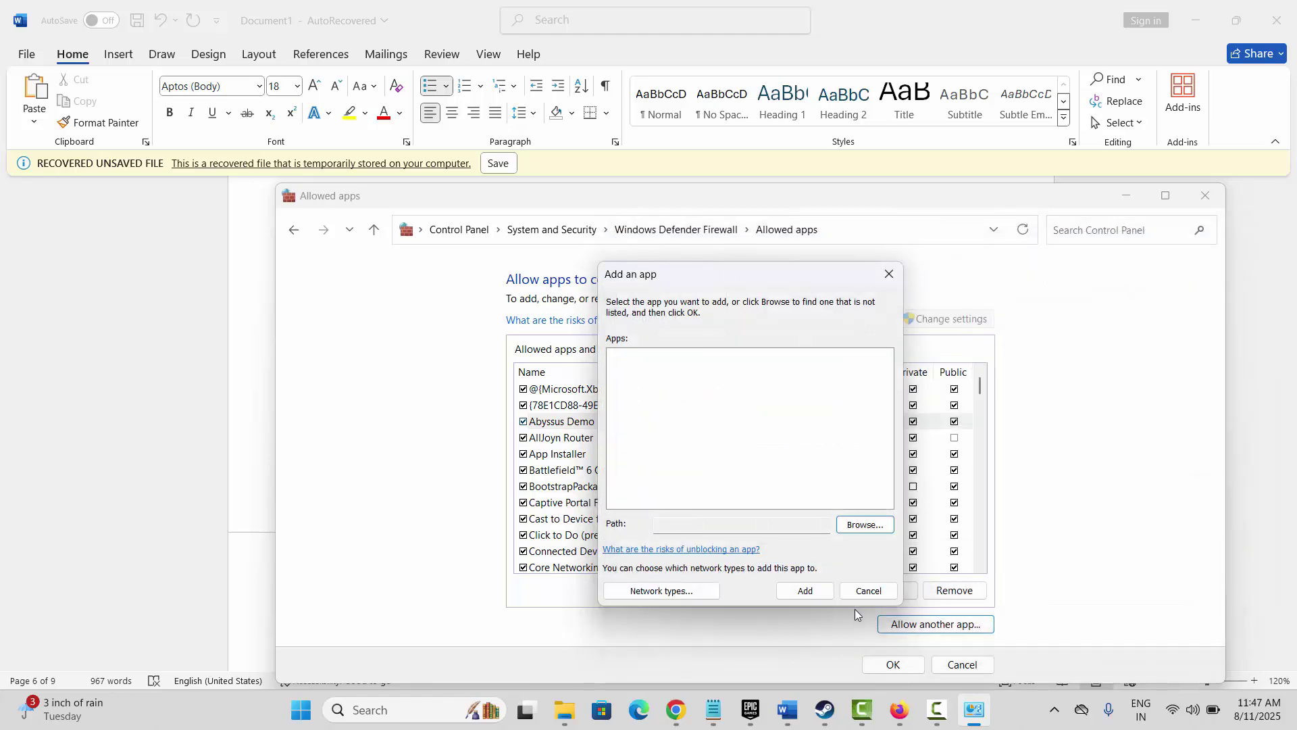
click(868, 591)
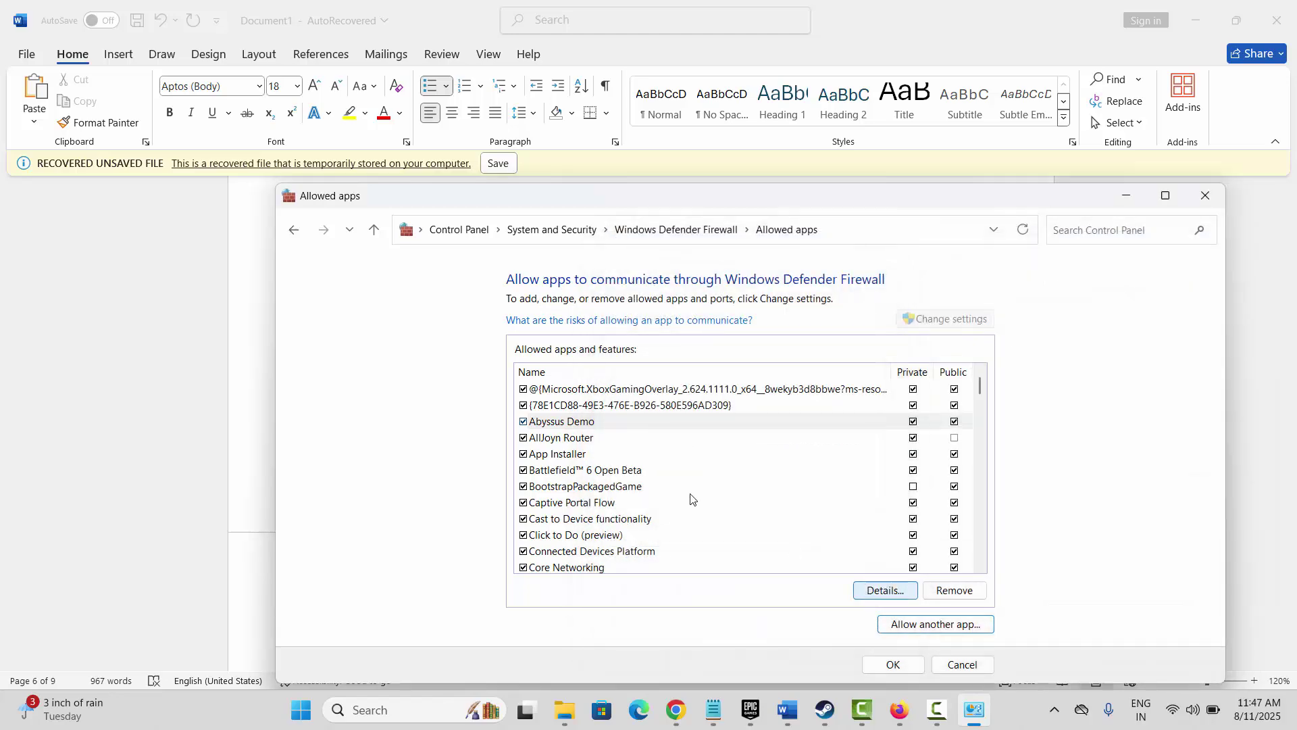
- Check the Private and Public permissions of Abyssus Demo in the allowed apps list, and close the firewall window
click(574, 423)
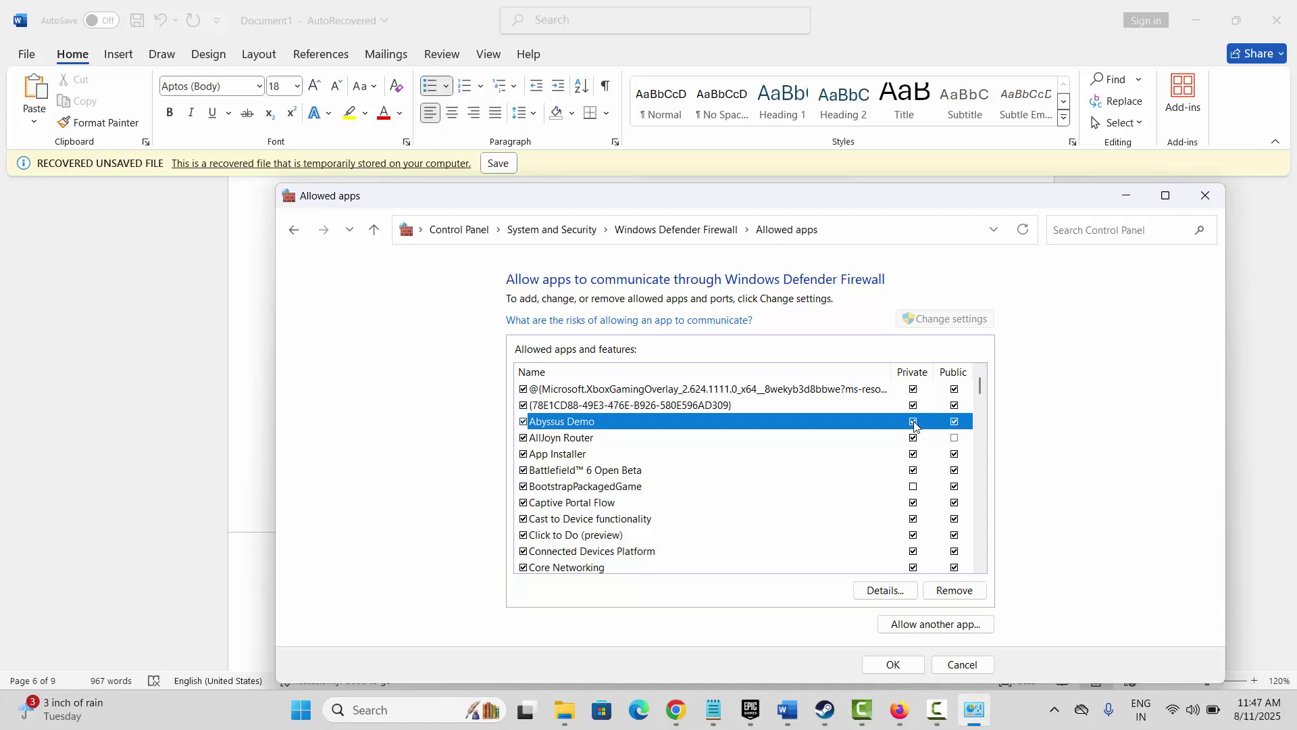
click(954, 437)
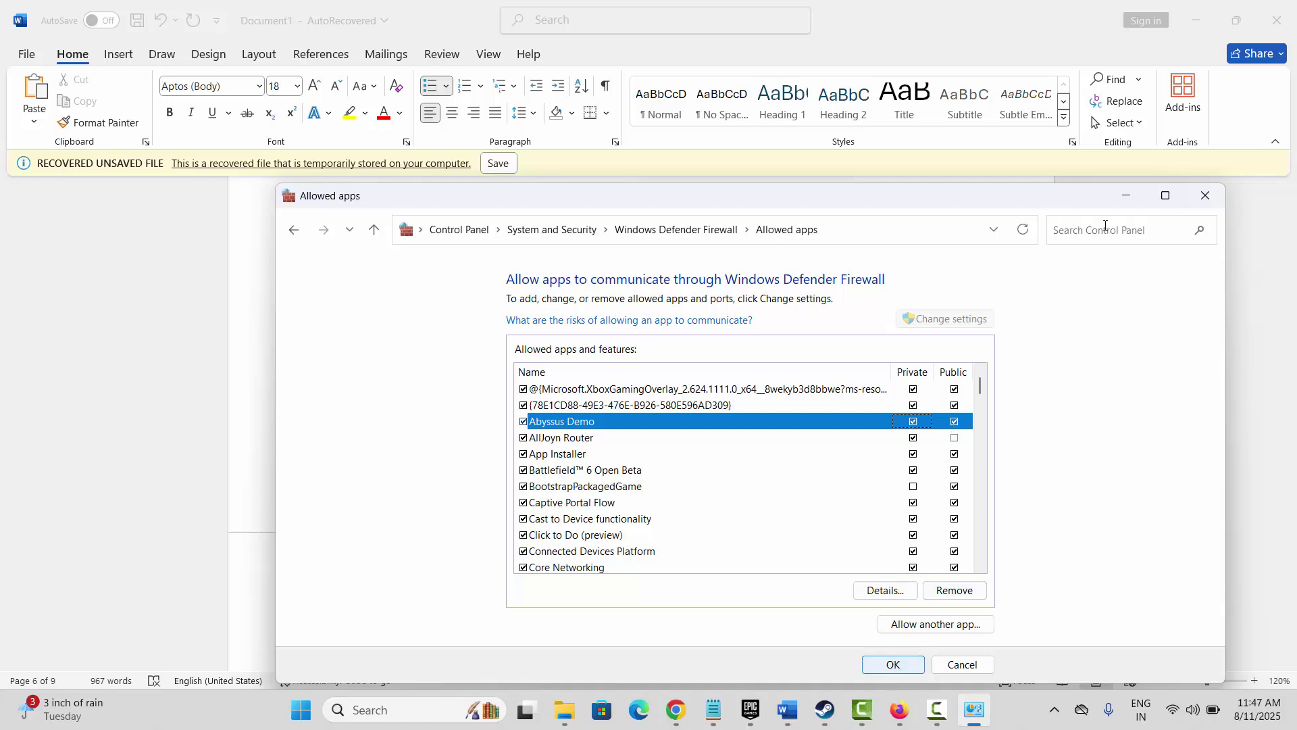
click(1205, 196)
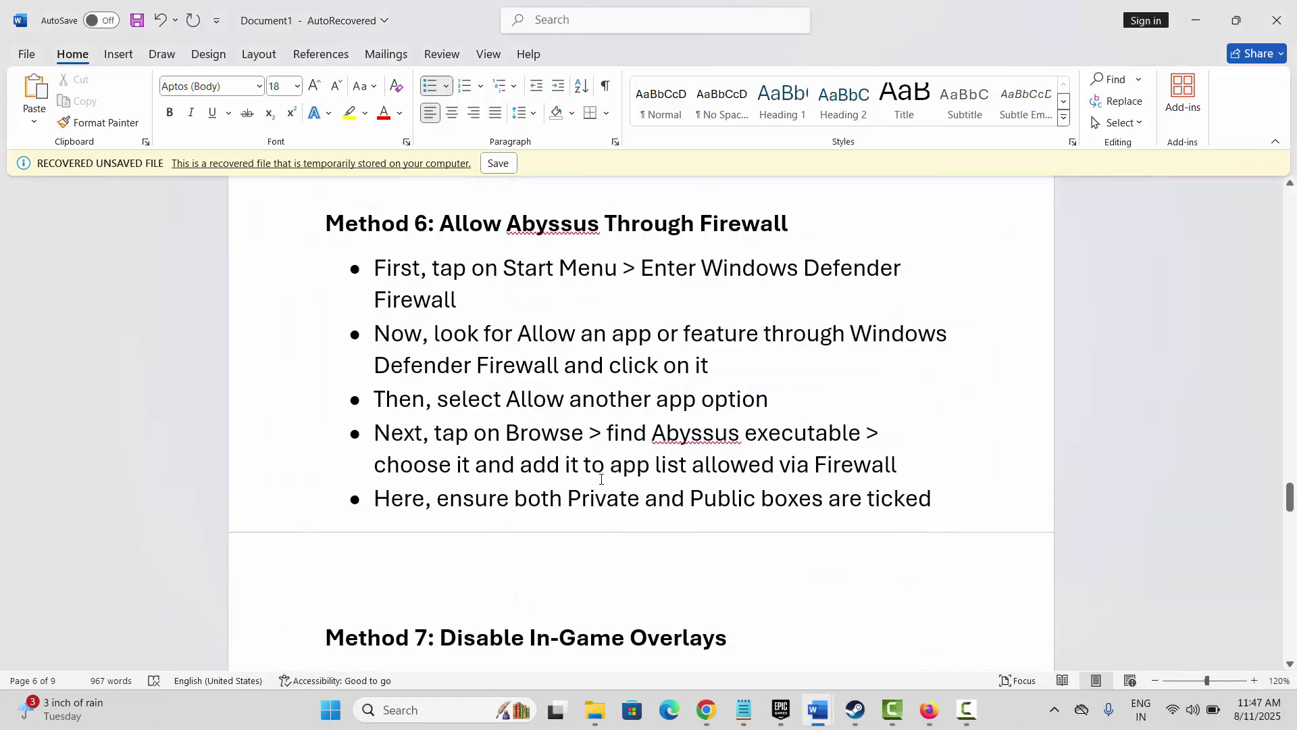
- Highlight "Disable In-Game Overlays" in the Method 7 heading of the Word document
scroll(587, 467, down, 3)
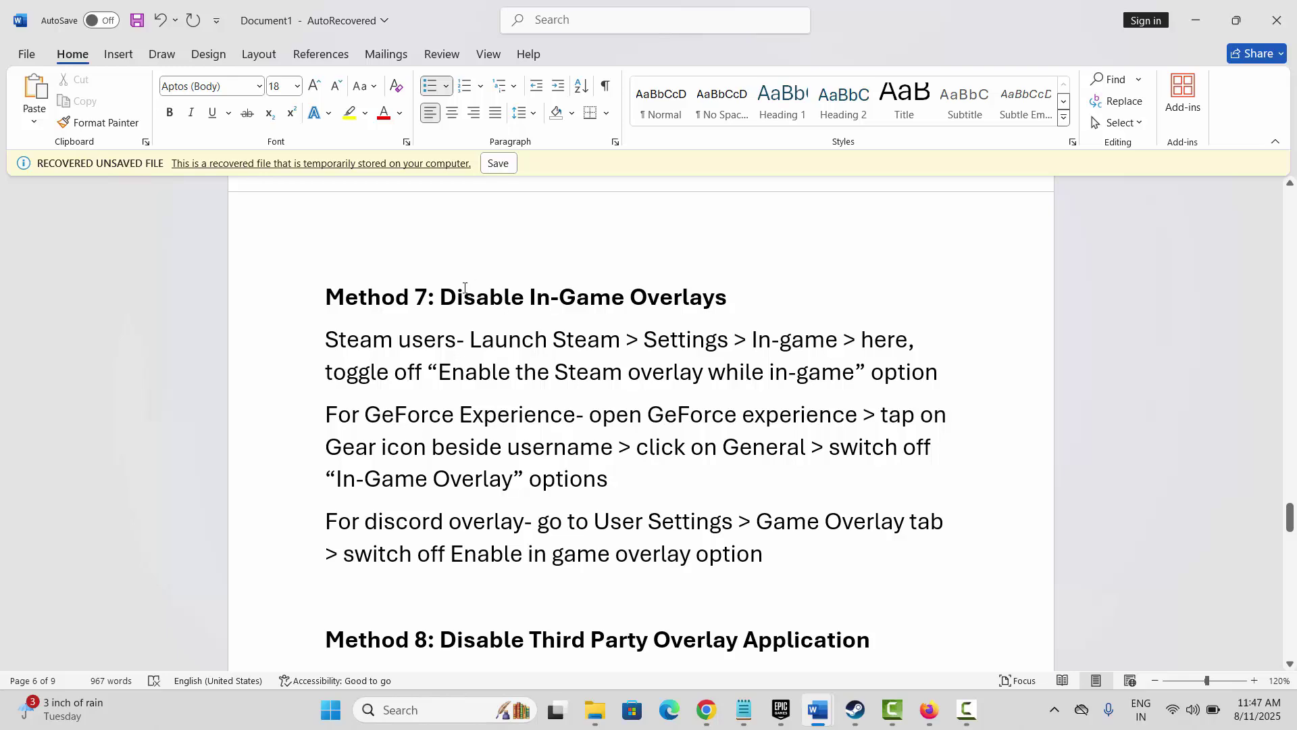
drag(464, 288, 726, 298)
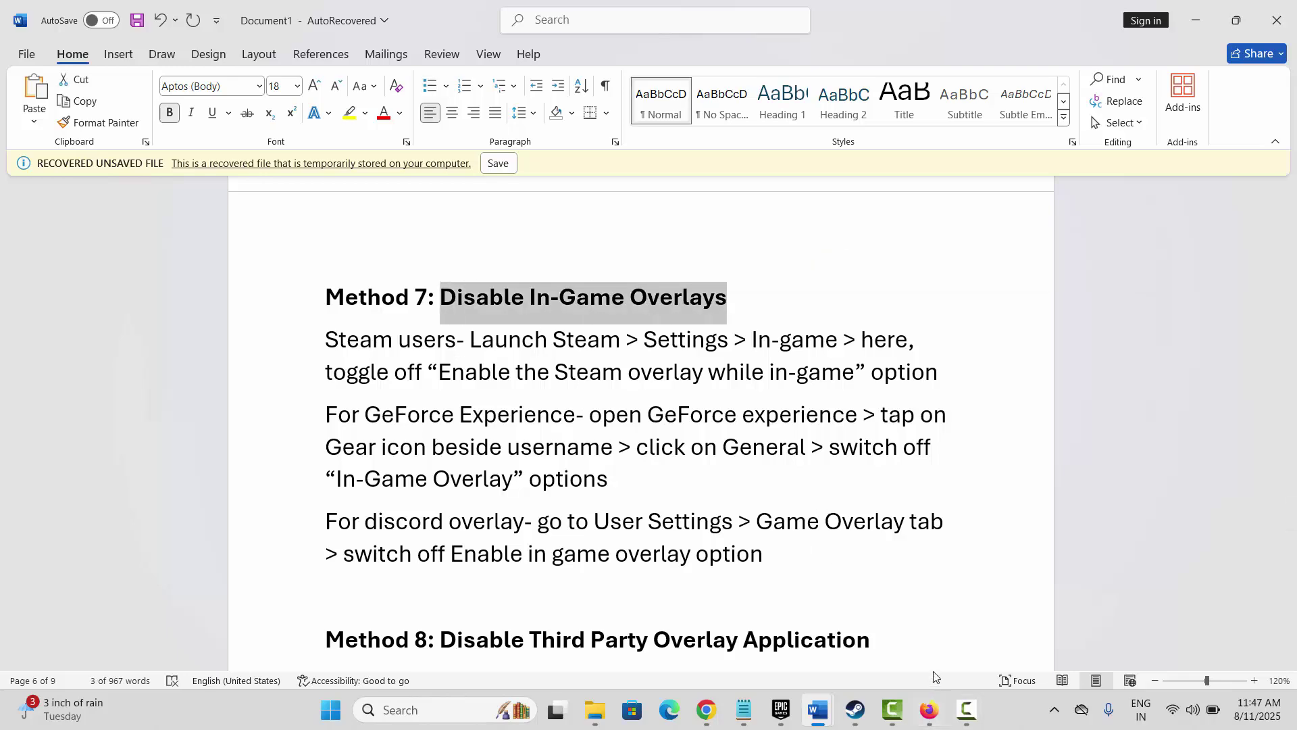
- Turn off the in-game Steam Overlay in Abyssus Demo's Steam properties, and return to the Word document
click(855, 709)
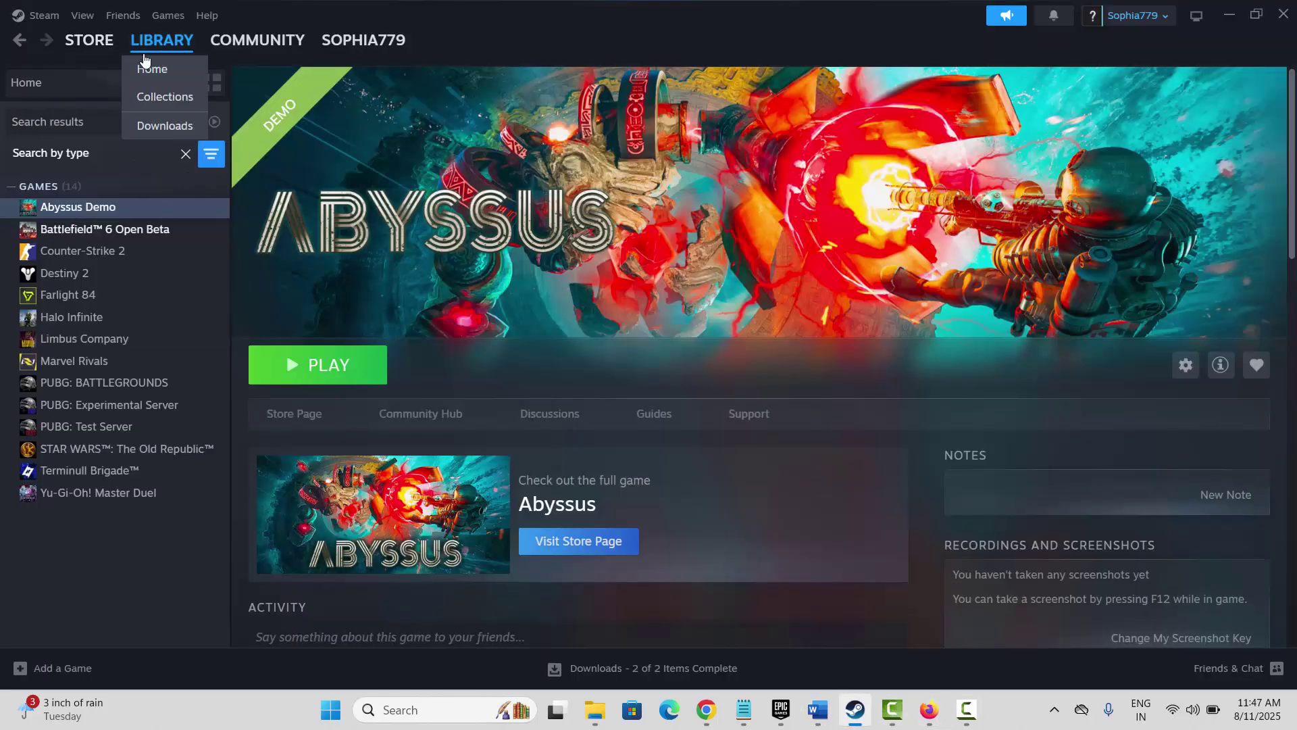
right_click(134, 213)
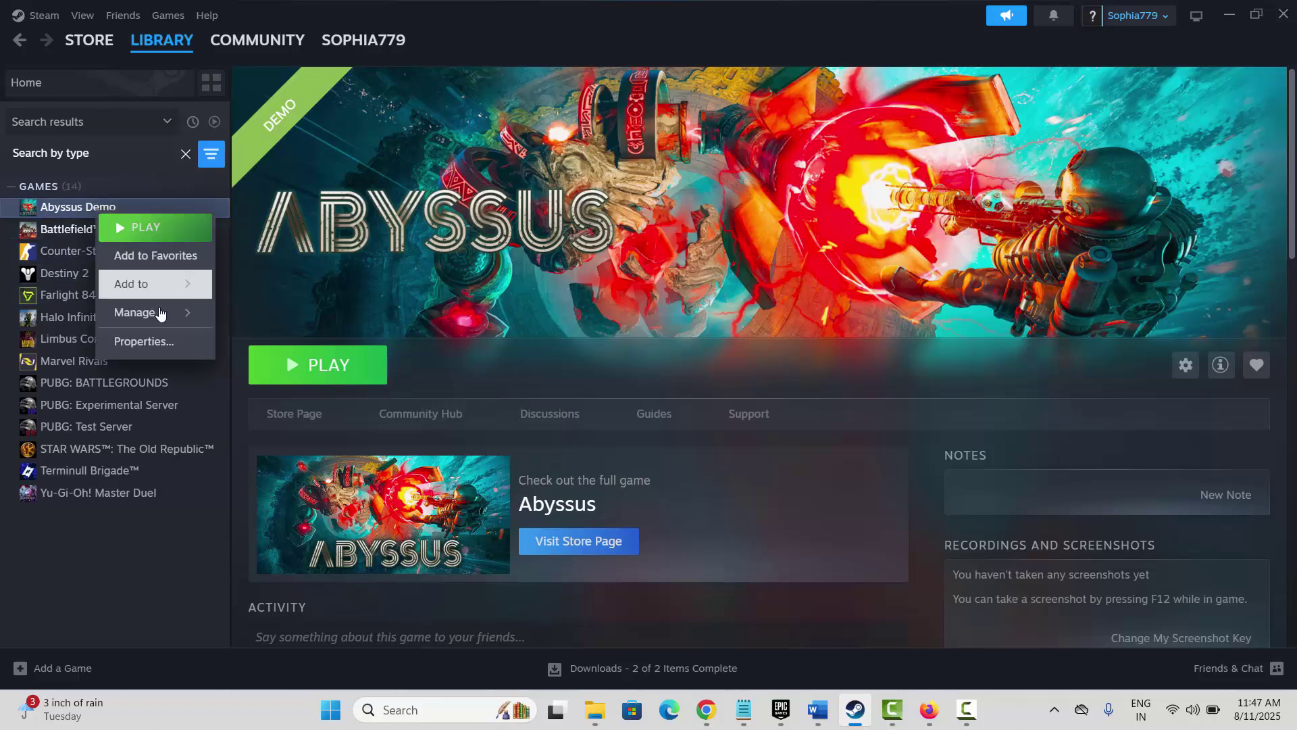
click(169, 343)
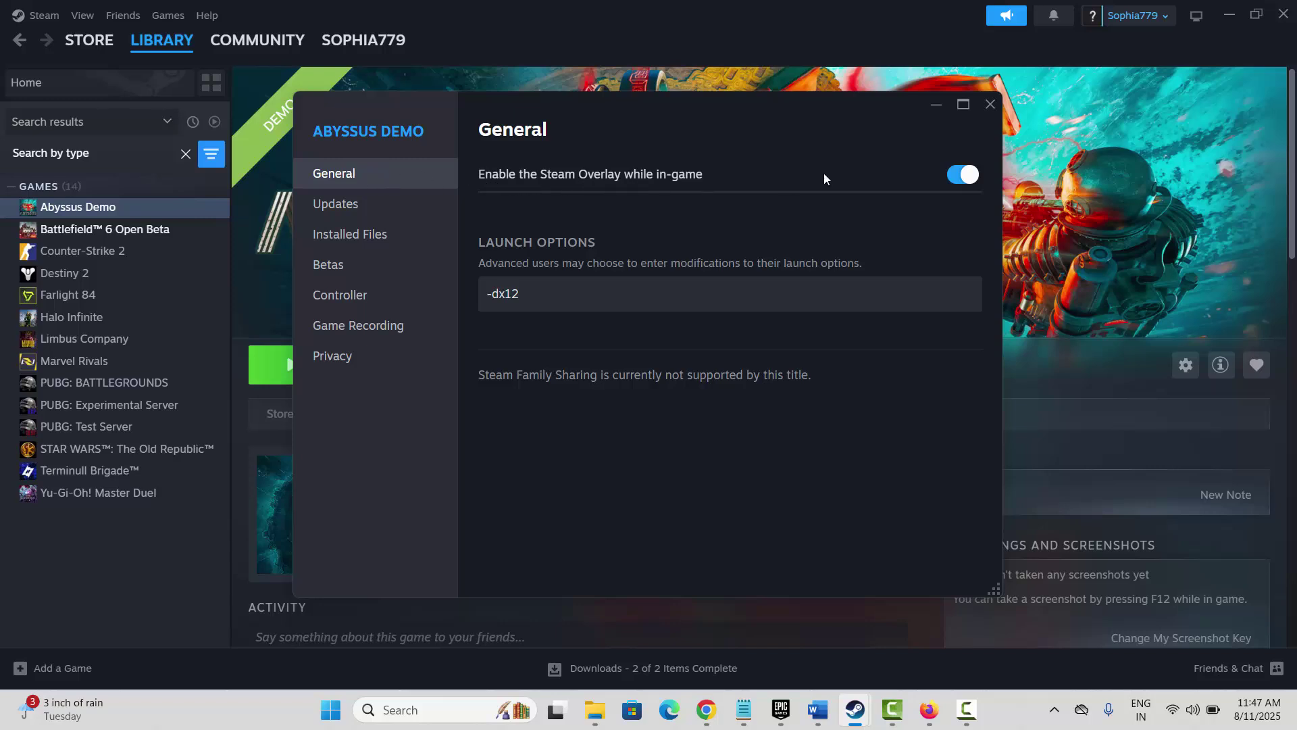
click(954, 177)
click(988, 107)
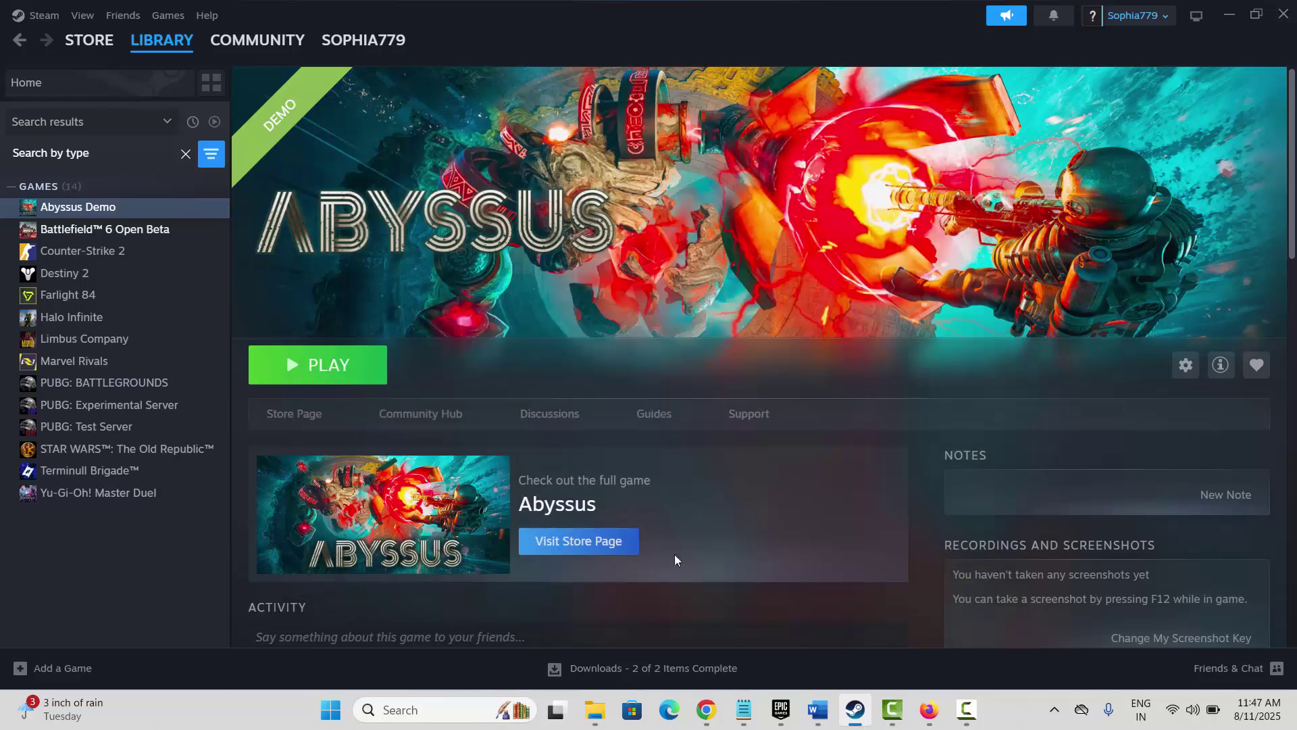
click(819, 710)
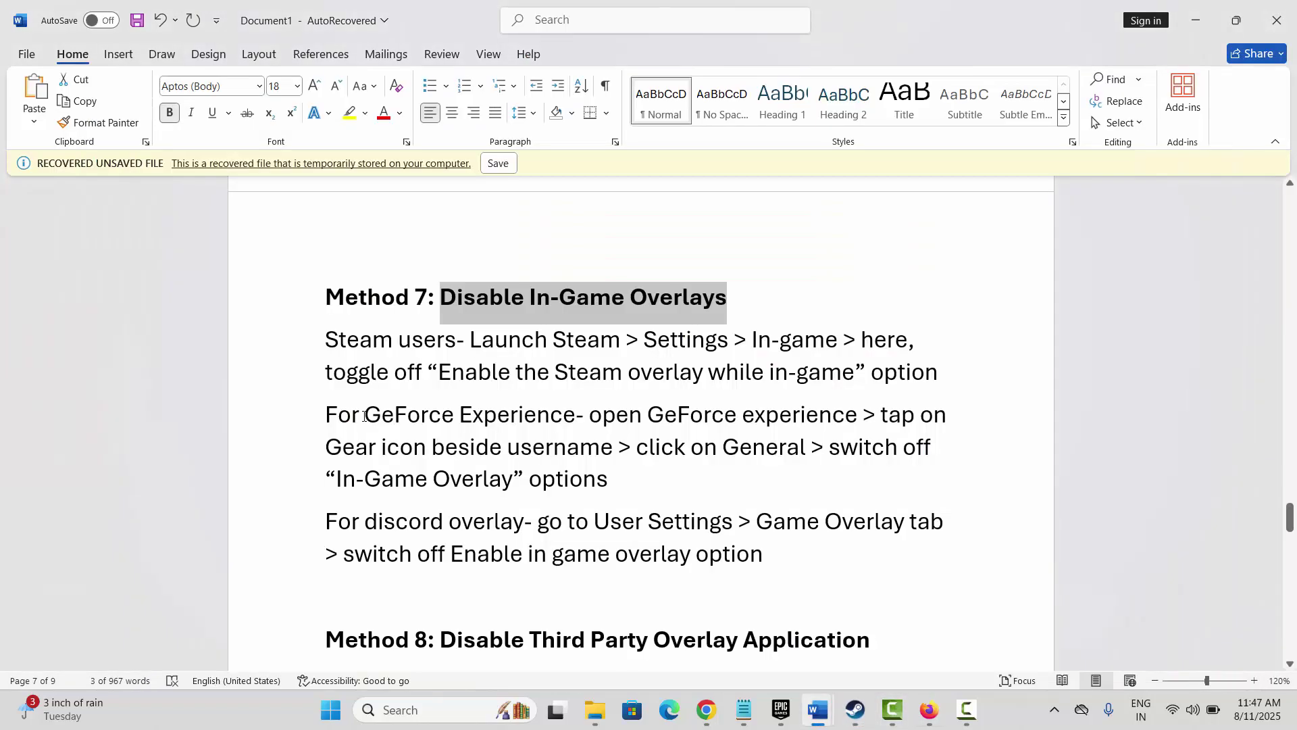
- Highlight "GeForce Experience" under Method 7 and read through the Method 8 advice on disabling third-party overlay applications
drag(372, 423, 575, 418)
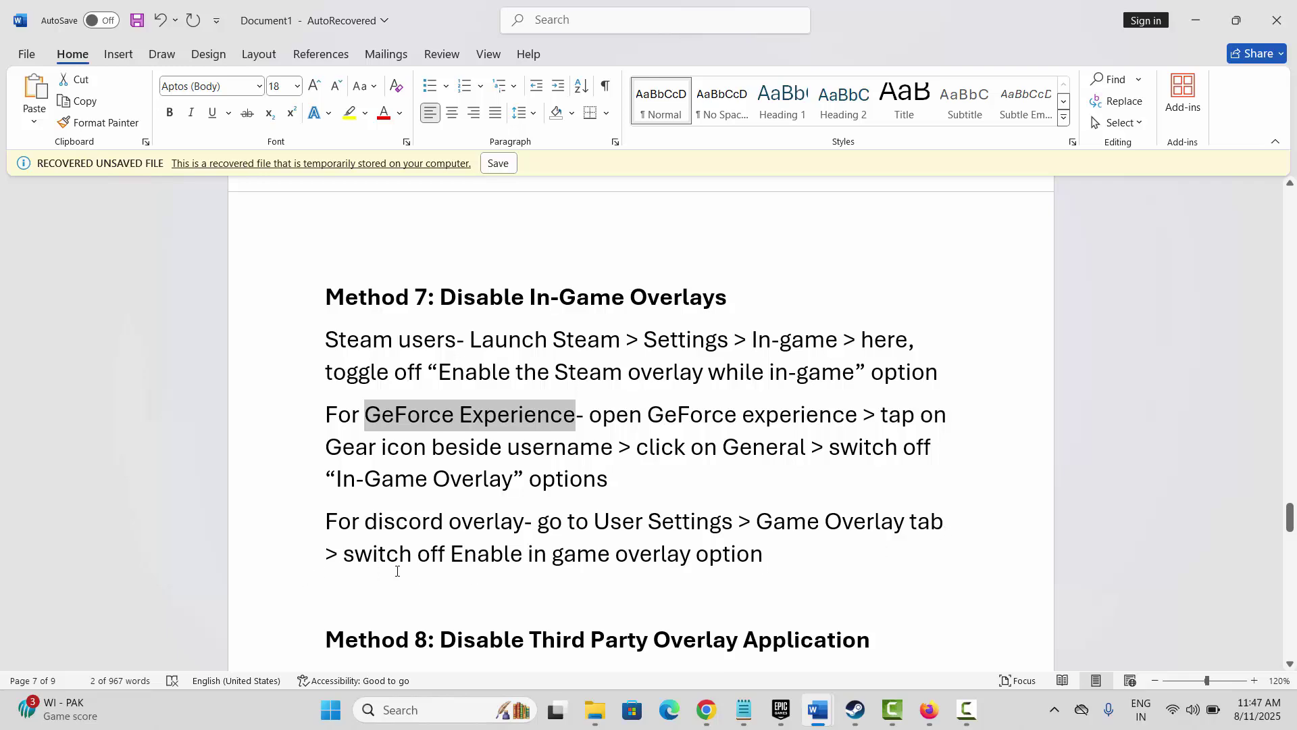
scroll(633, 519, down, 3)
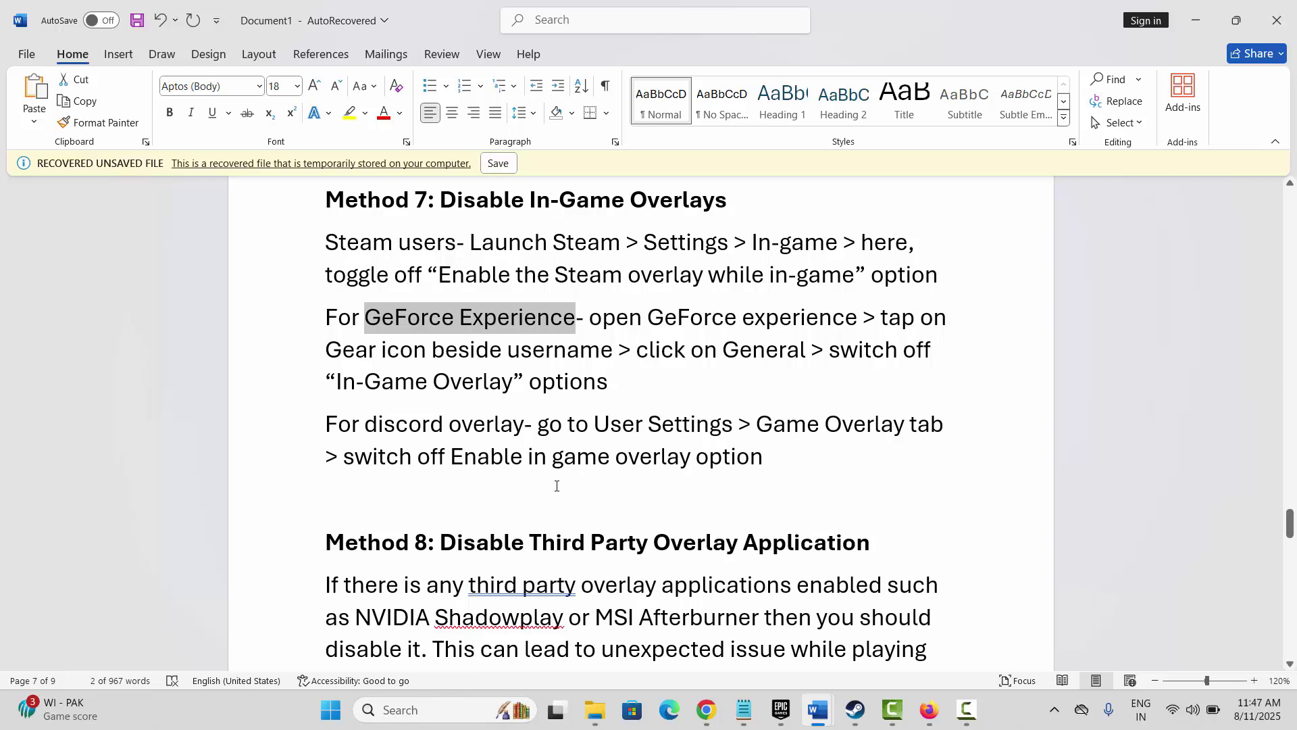
scroll(557, 485, down, 6)
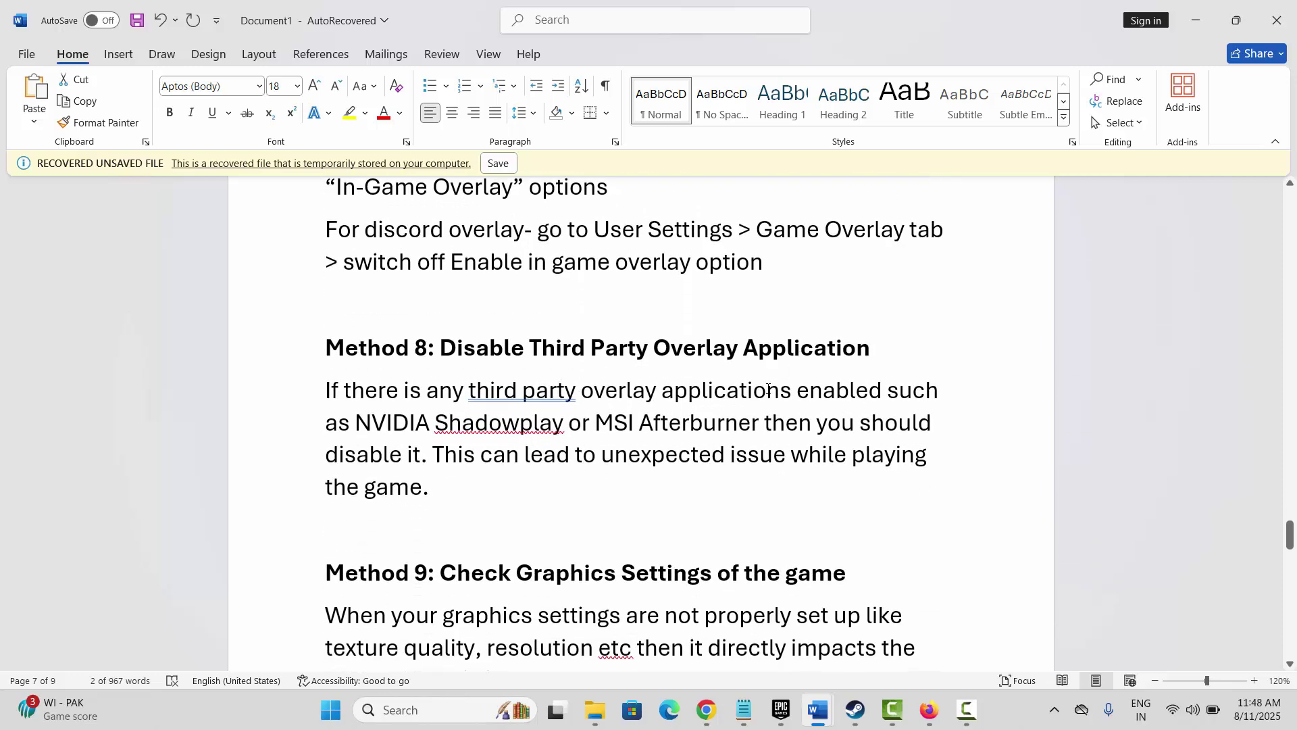
scroll(478, 481, down, 2)
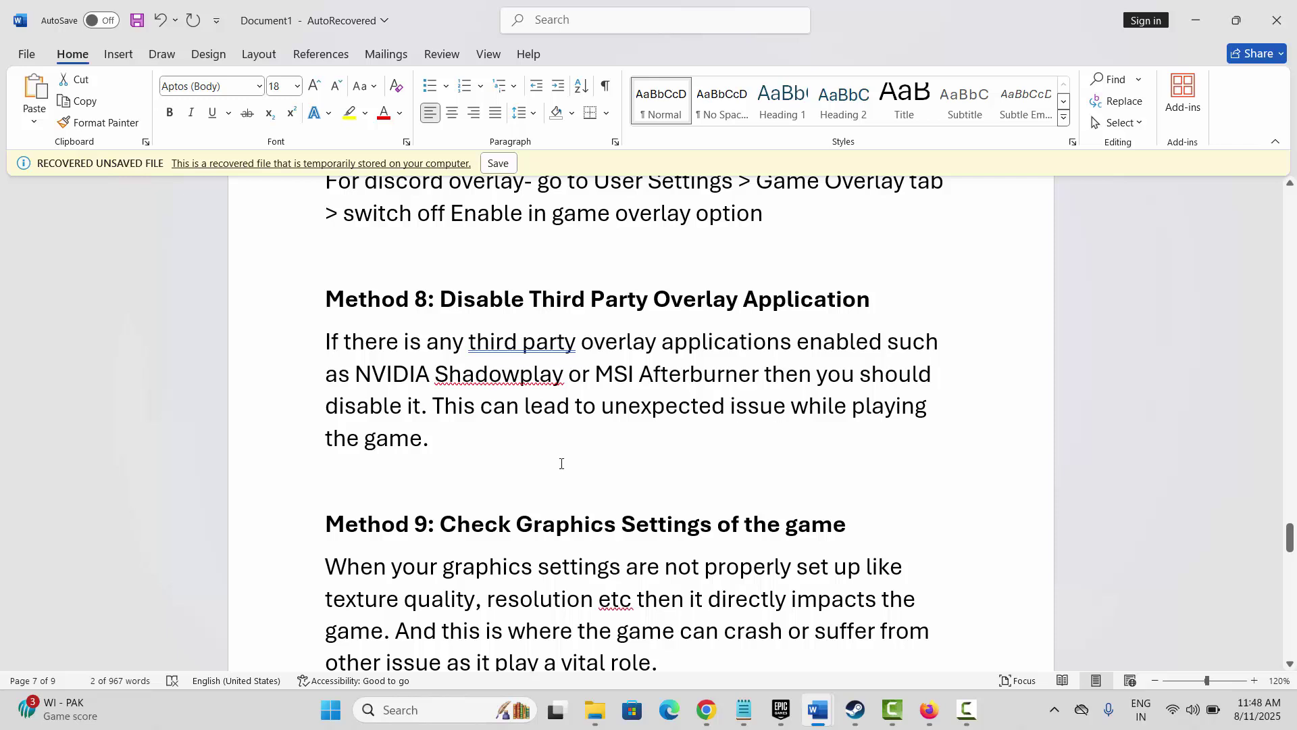
- Highlight "Check Graphics Settings of the game" in the Method 9 heading
scroll(560, 463, down, 1)
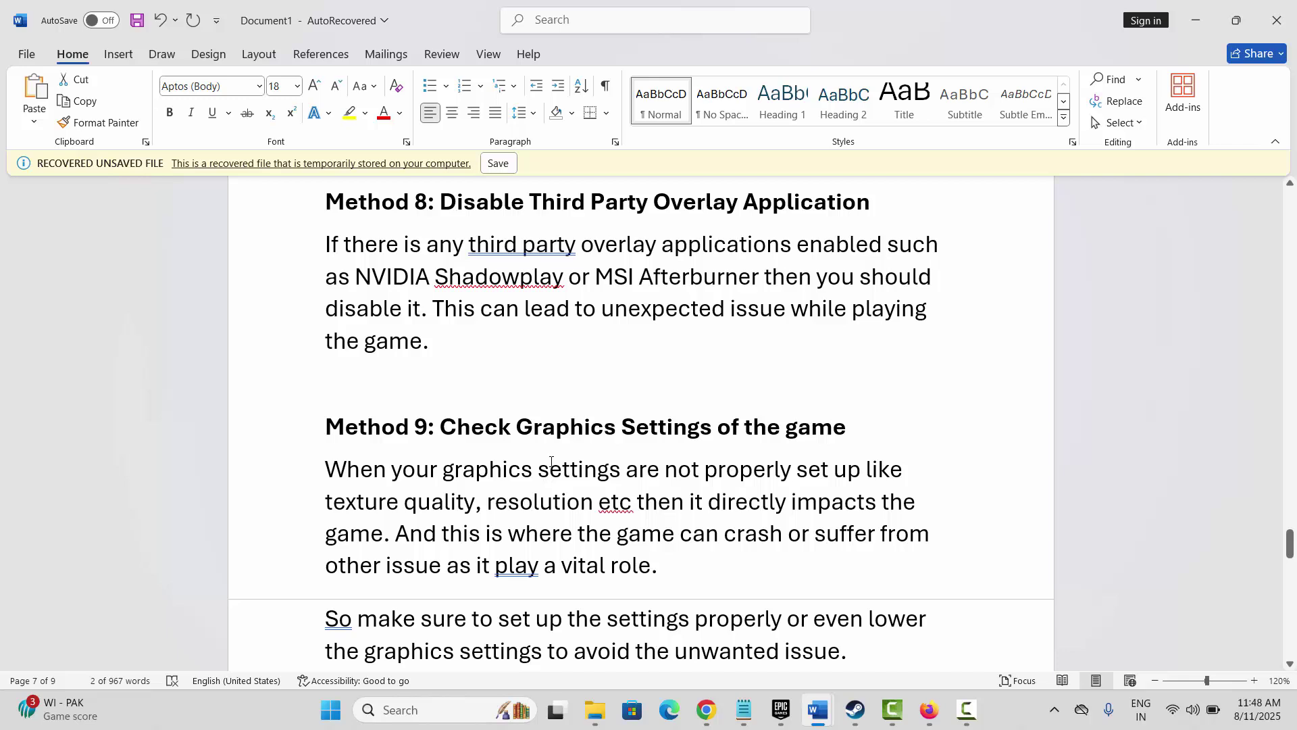
scroll(541, 418, down, 1)
drag(483, 326, 843, 331)
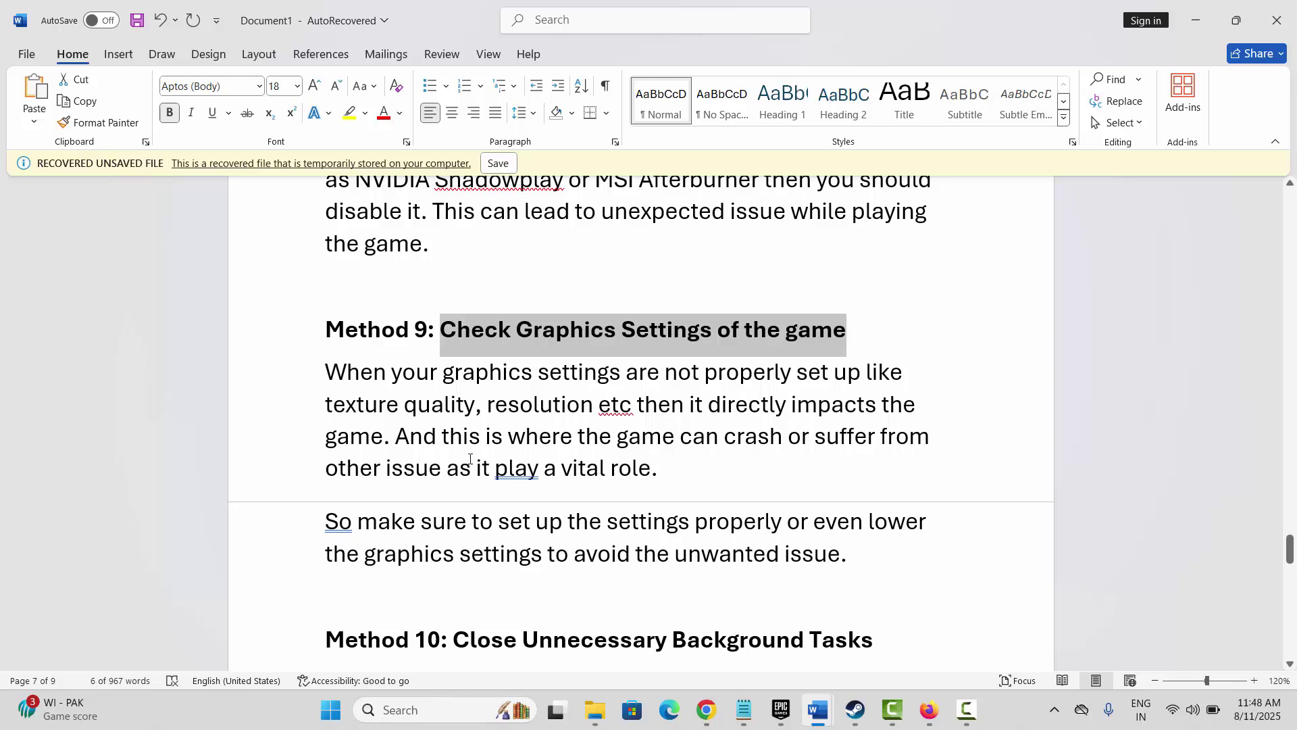
- Highlight the "Method 10: Close Unnecessary Background Tasks" heading, and open Task Manager
scroll(521, 526, down, 5)
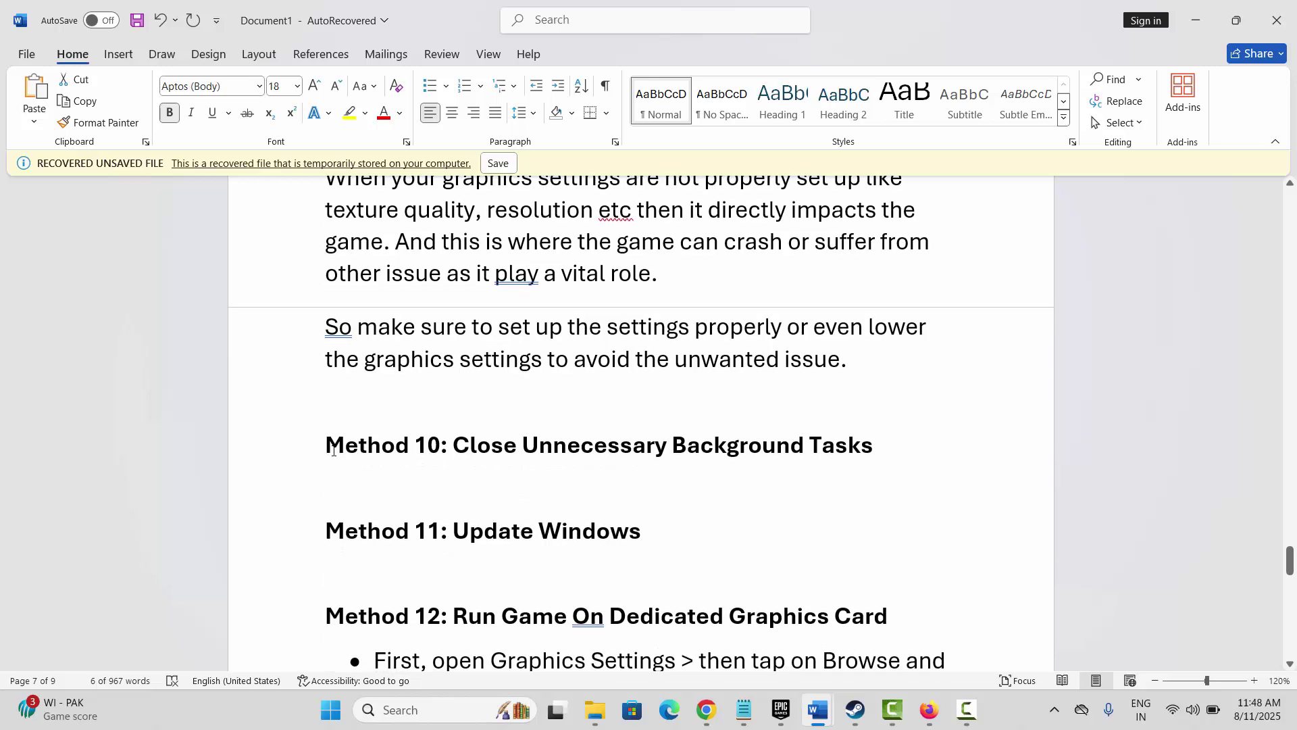
click(301, 463)
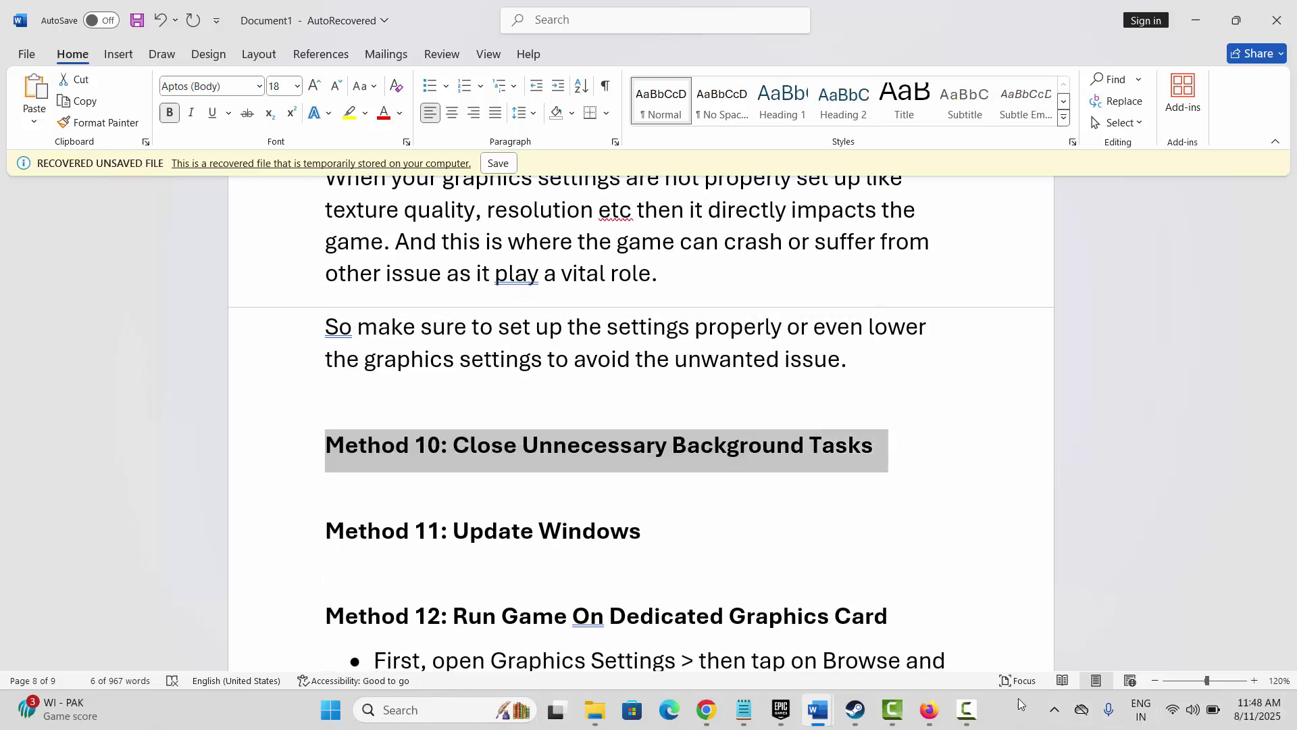
click(1004, 719)
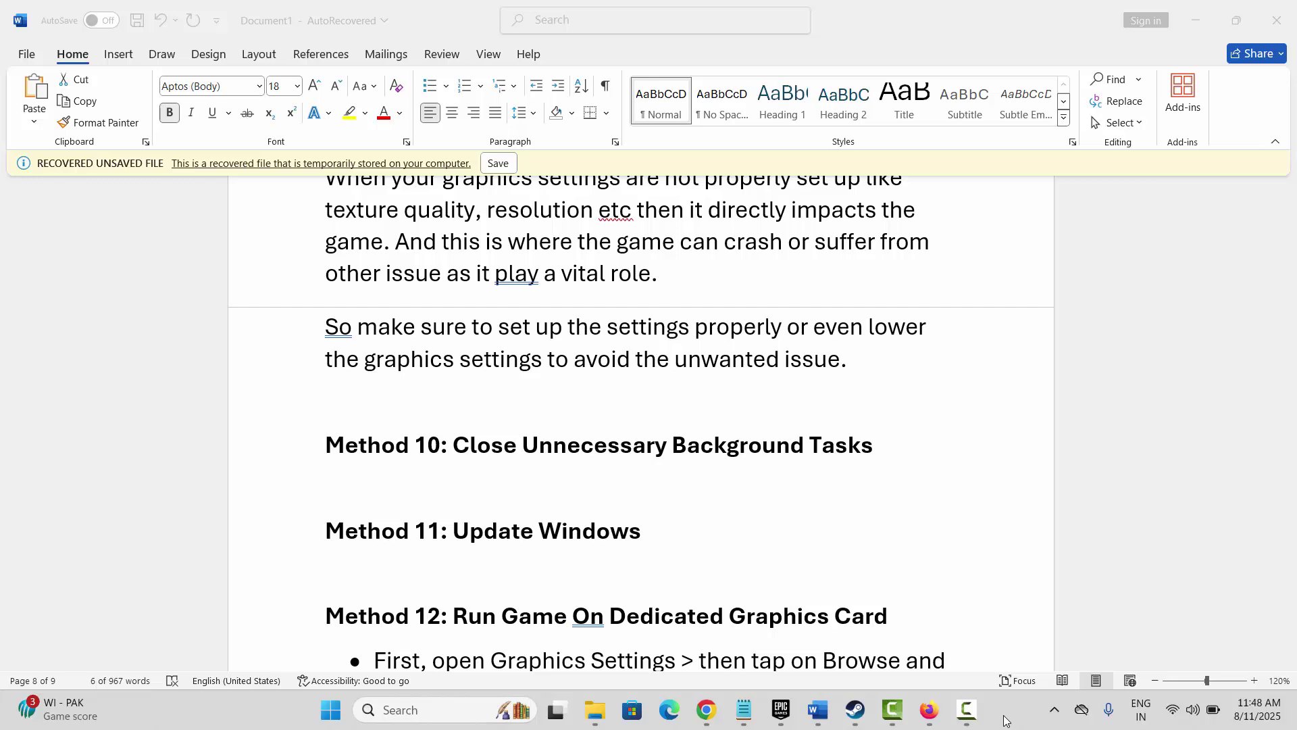
right_click(1005, 720)
click(1071, 645)
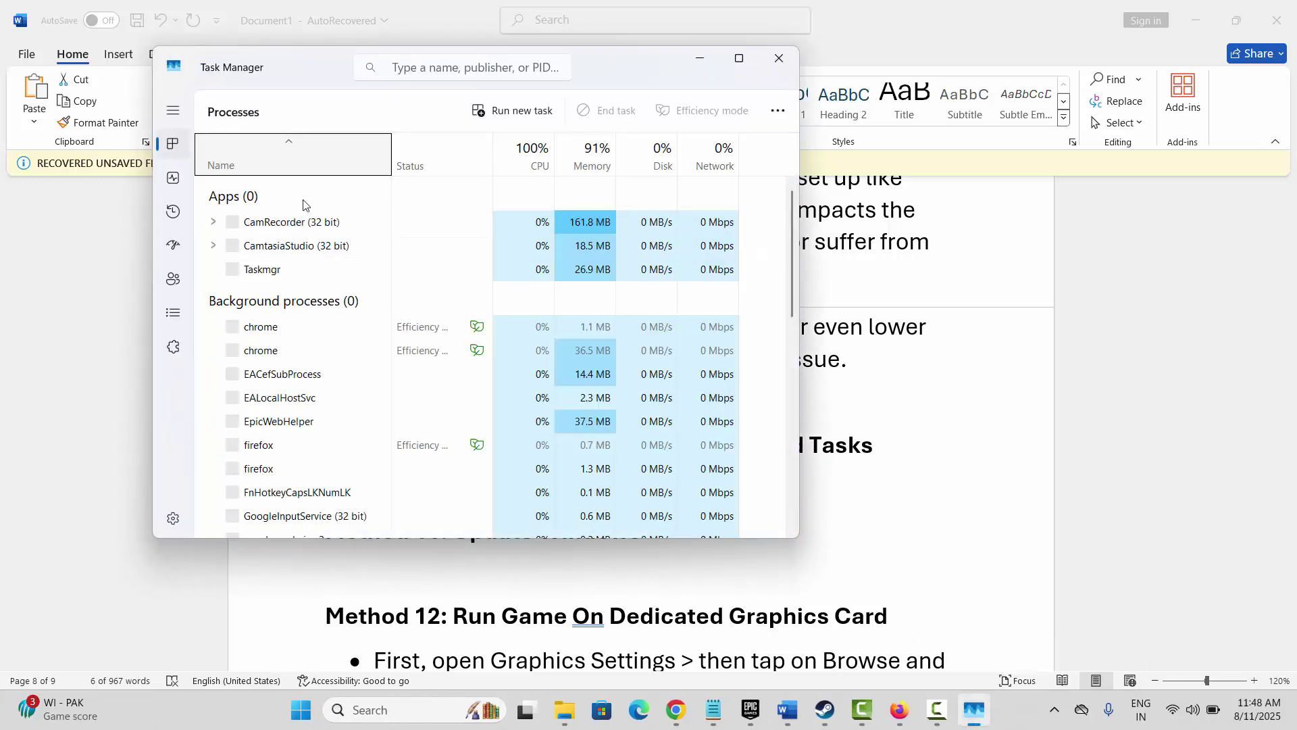
- Look through the background processes, show the End task option for Microsoft (R) Aggregator Host, and close Task Manager without ending it
scroll(328, 416, down, 2)
scroll(329, 408, down, 10)
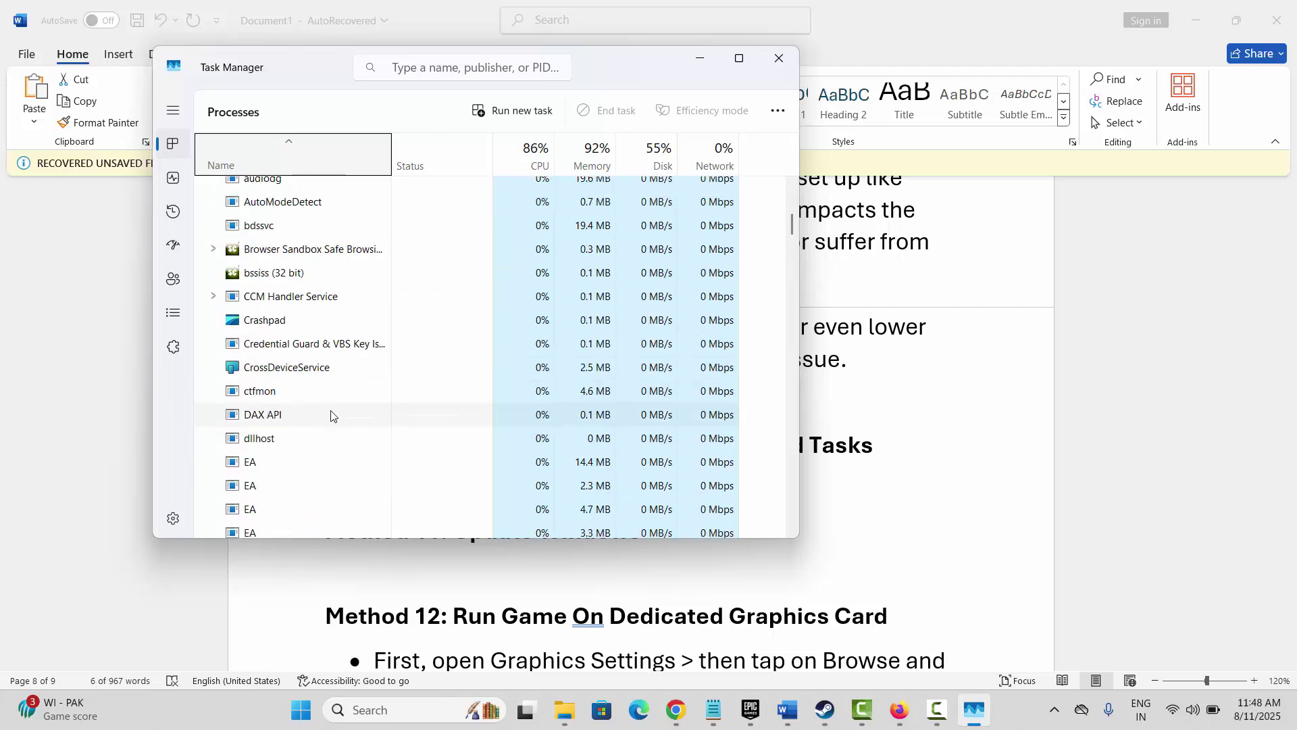
scroll(338, 426, down, 4)
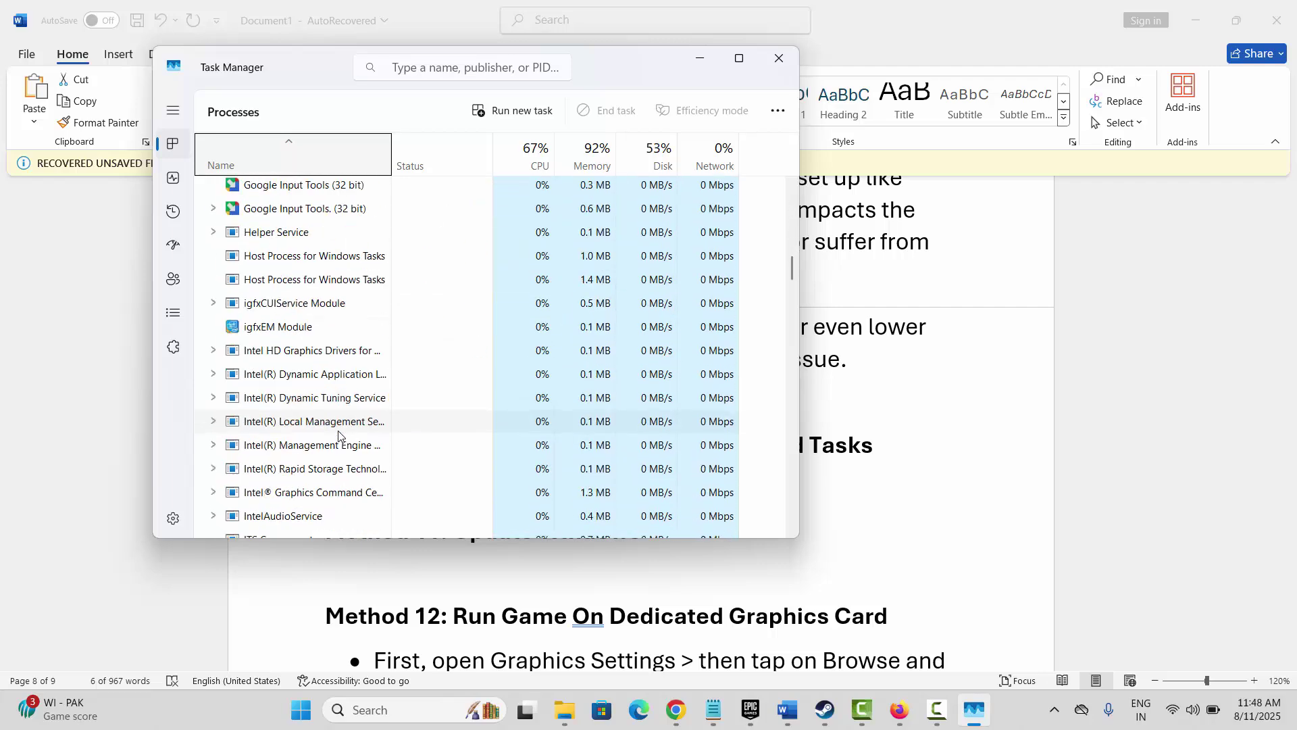
scroll(338, 432, down, 3)
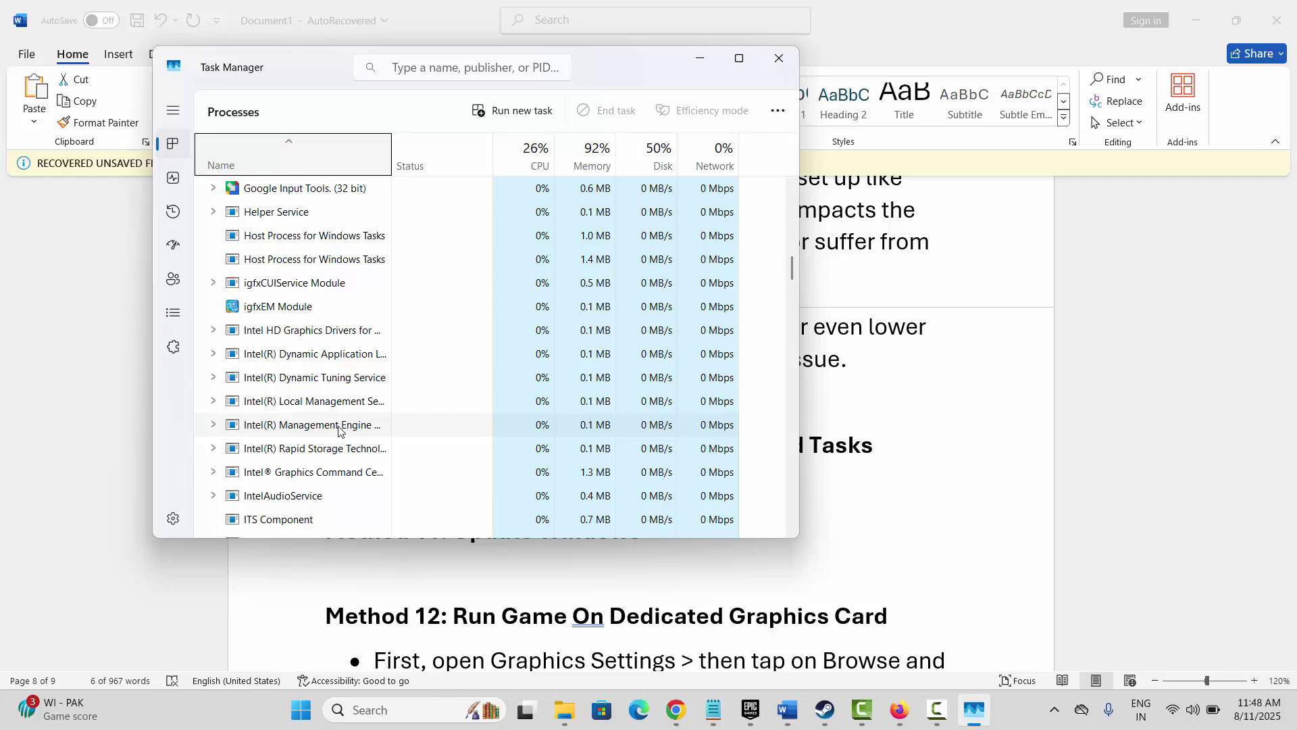
scroll(340, 426, down, 3)
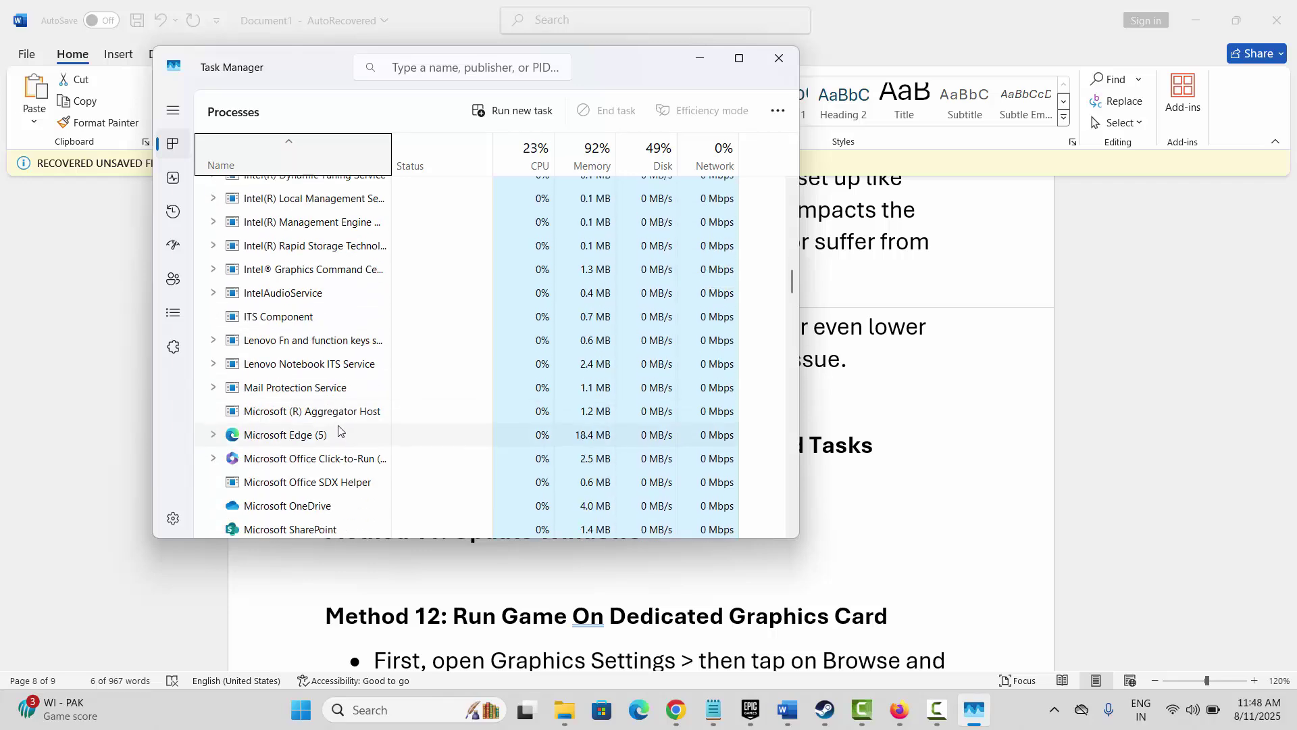
right_click(334, 414)
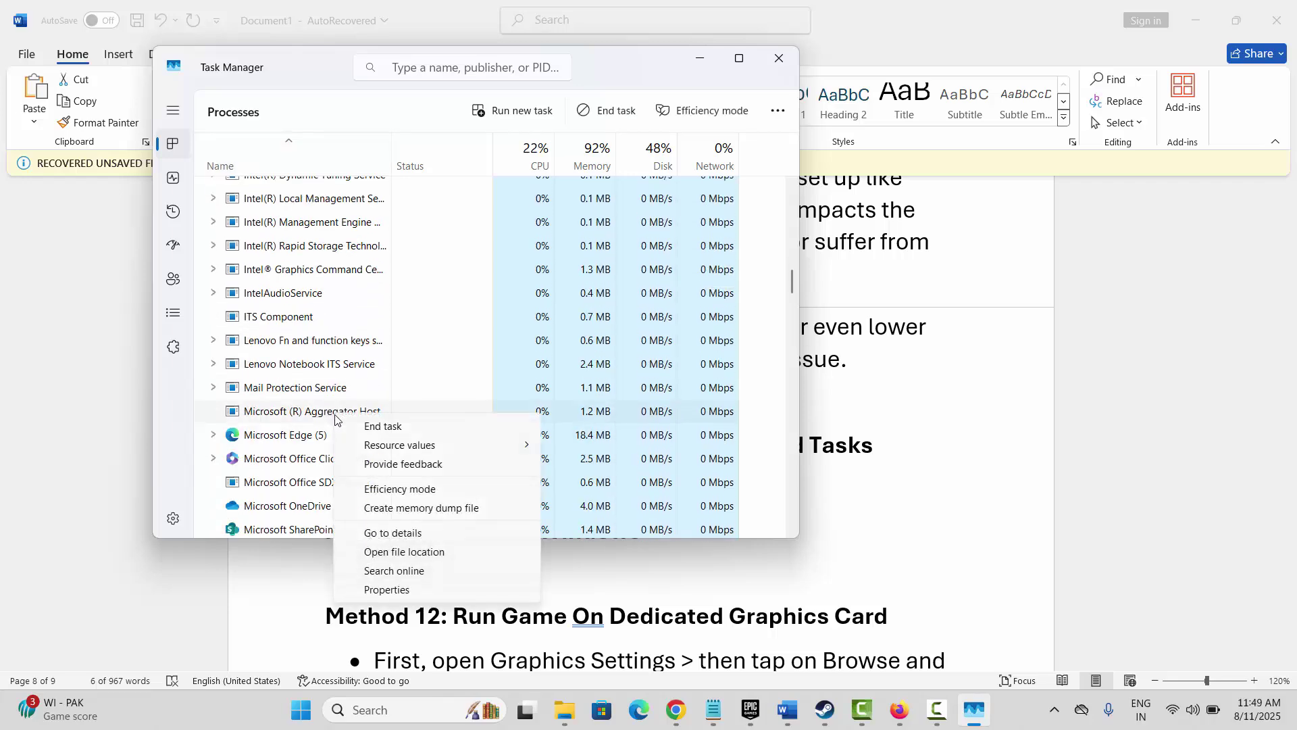
click(779, 58)
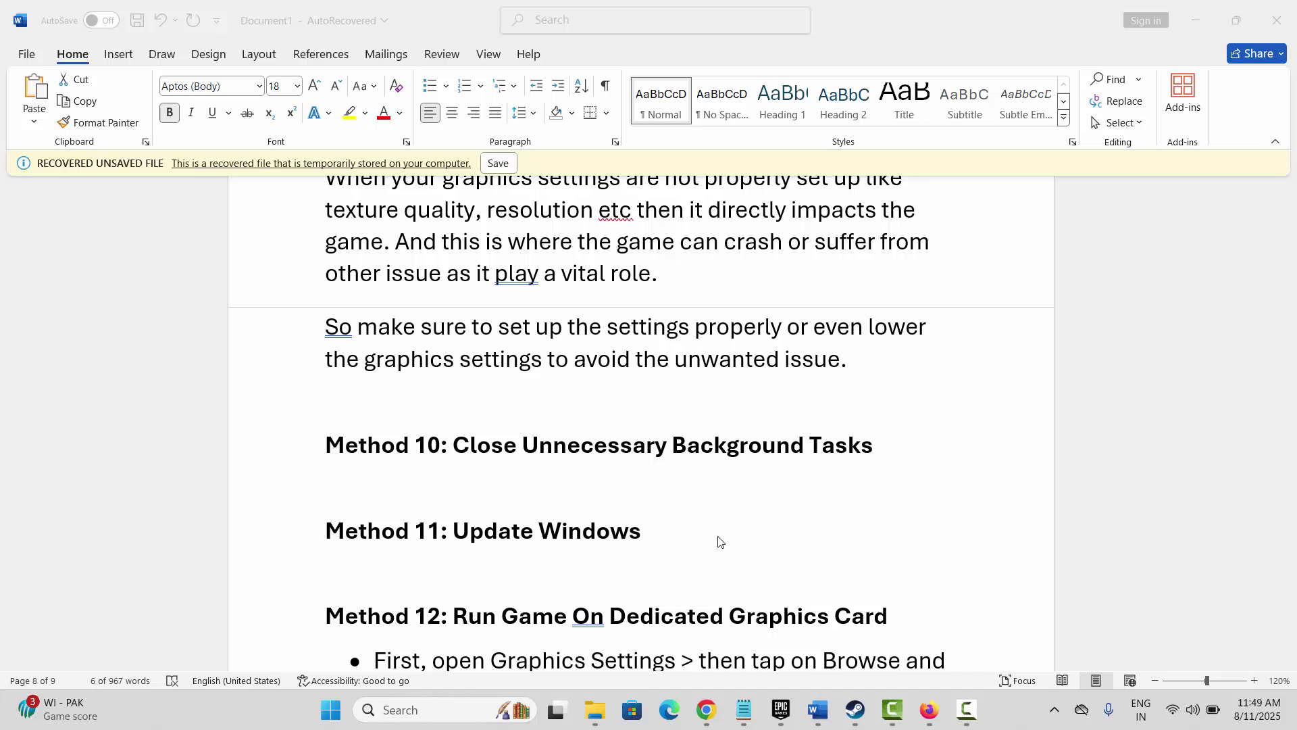
- Go to Method 11 in the document, view the Windows Update page in Windows Settings, and close it
scroll(666, 543, down, 1)
scroll(608, 534, down, 1)
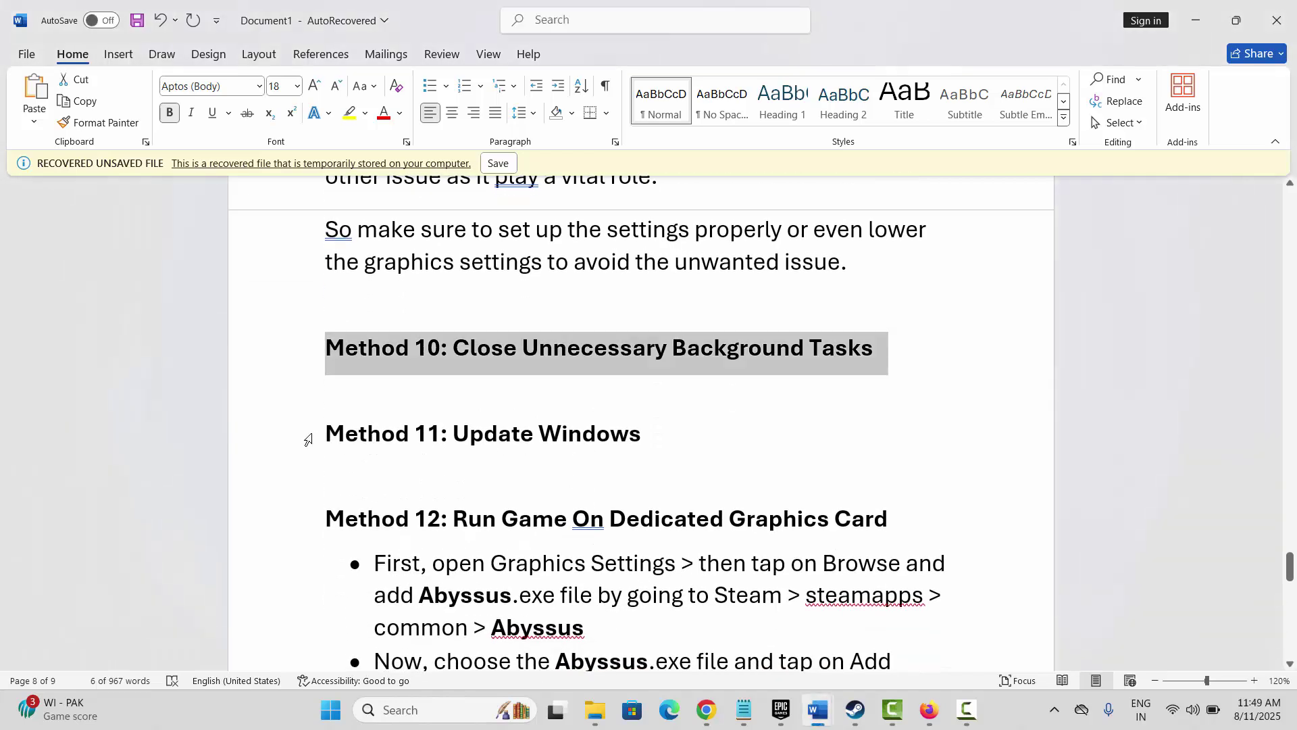
click(321, 463)
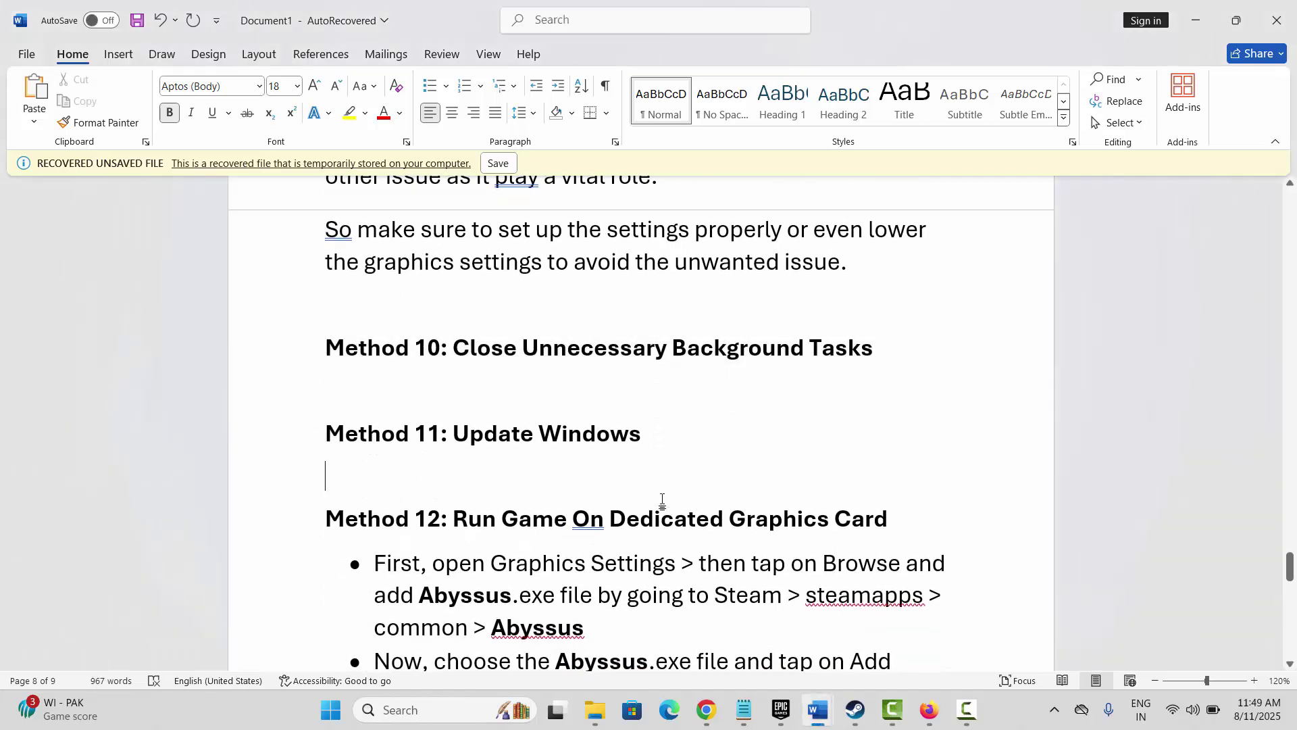
click(431, 710)
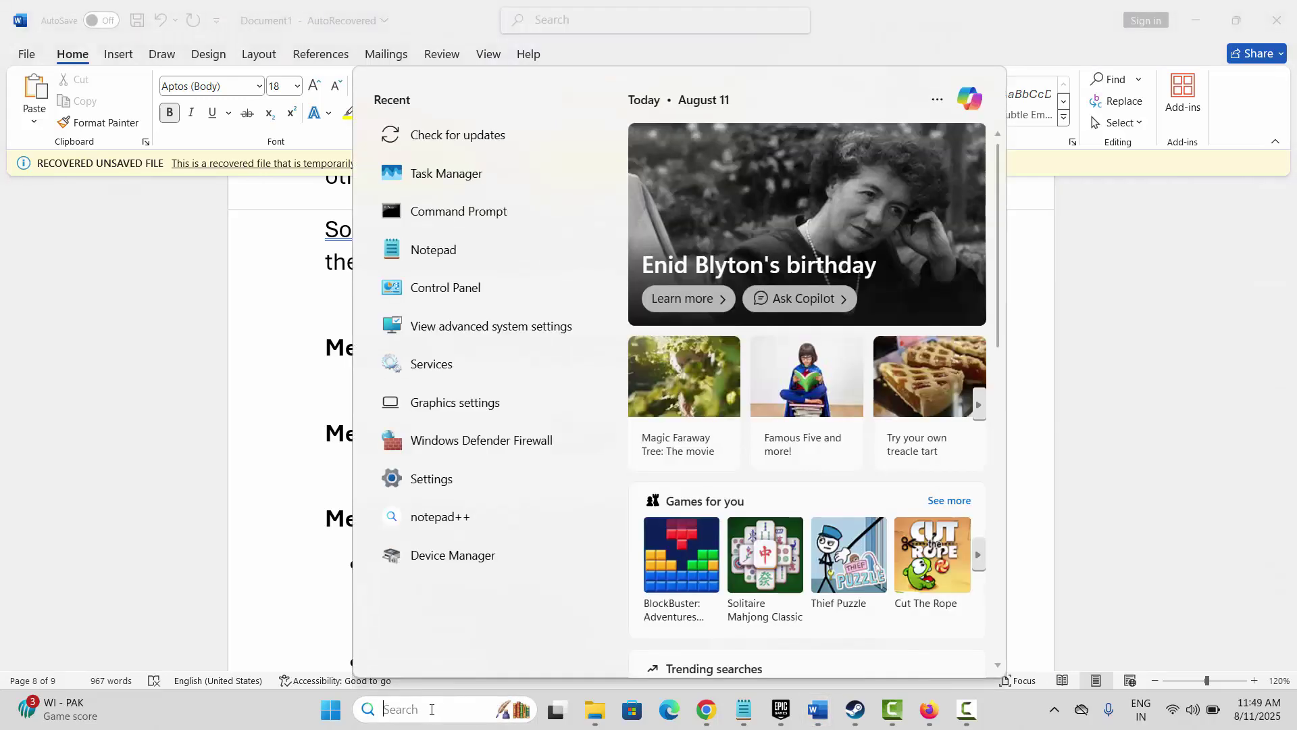
click(484, 139)
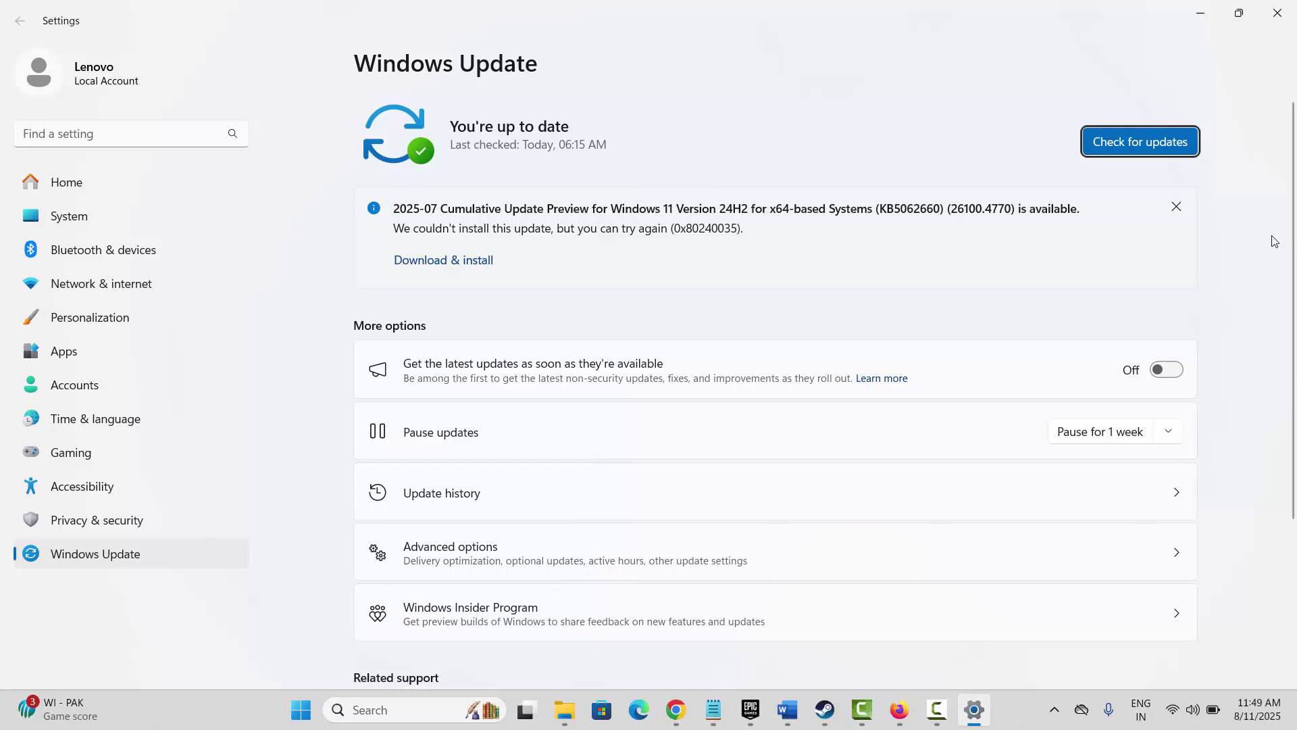
click(1277, 13)
- Read Method 12 in the document, open the Windows Graphics settings, and look through the applications with custom settings
scroll(481, 566, down, 5)
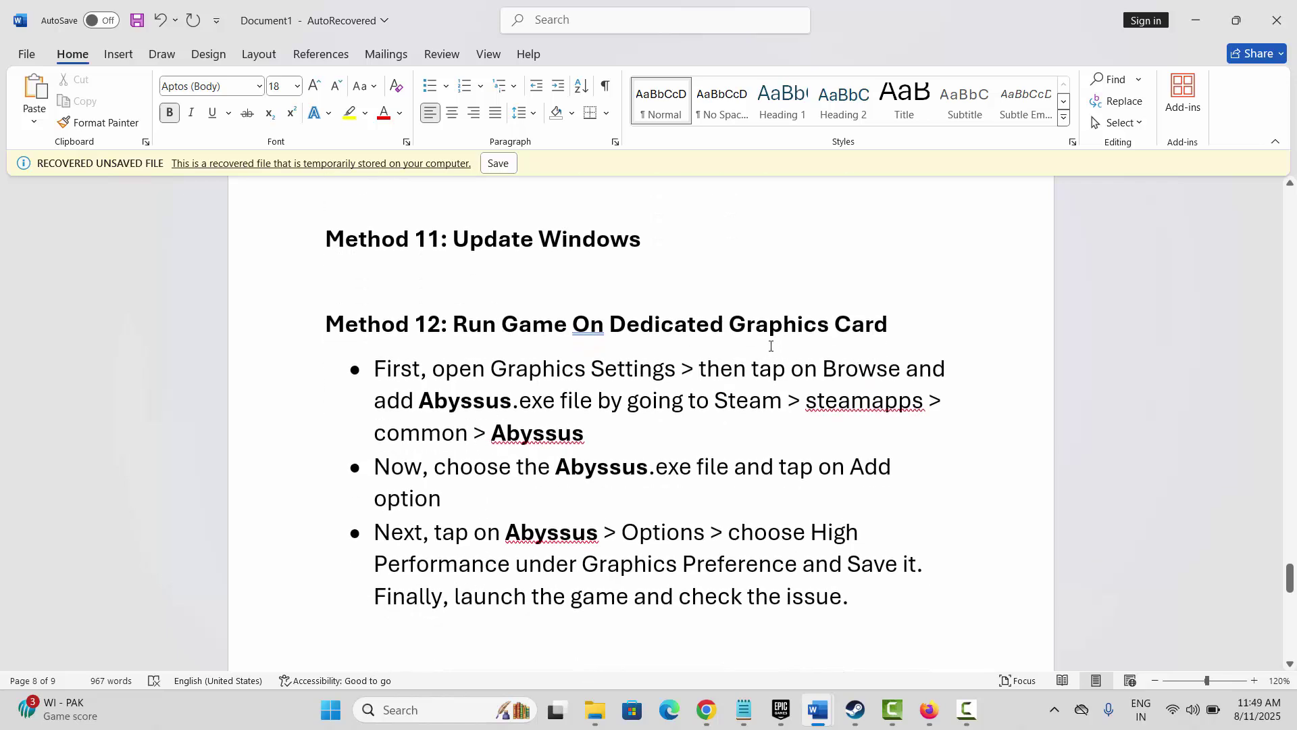
scroll(771, 345, down, 3)
click(409, 717)
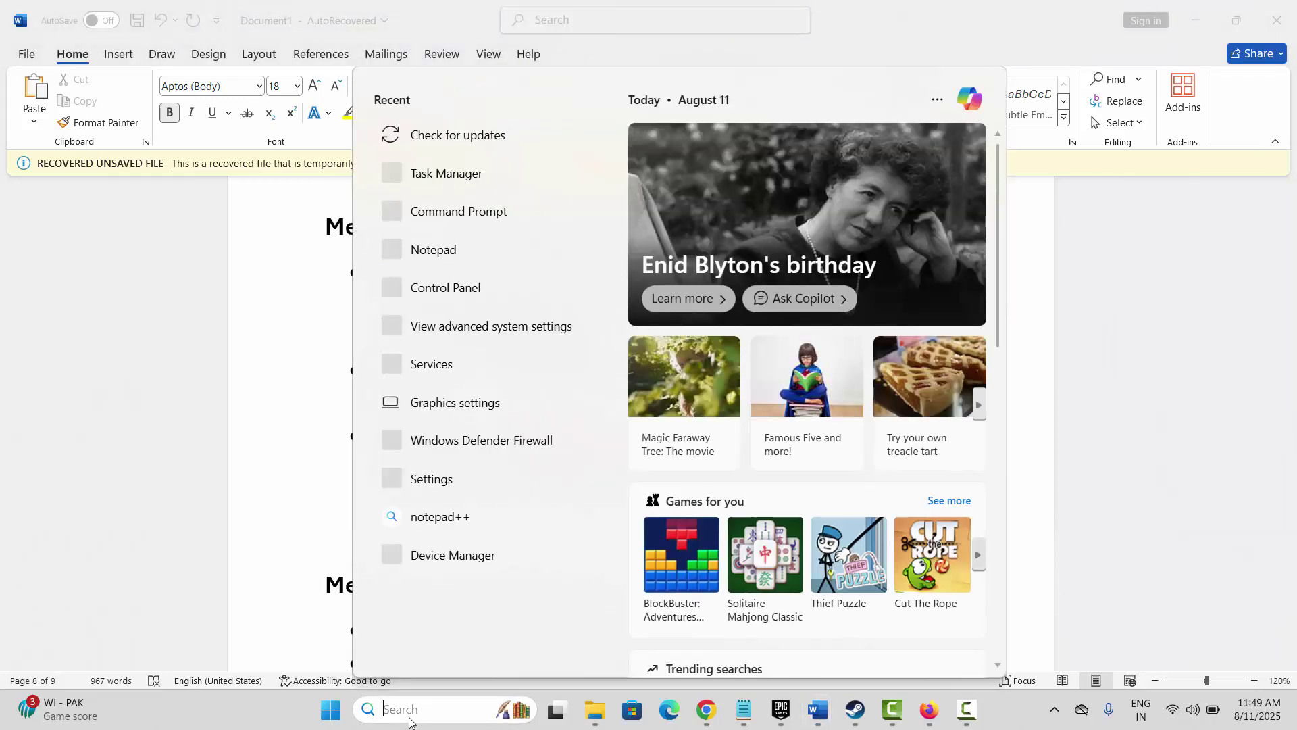
click(486, 479)
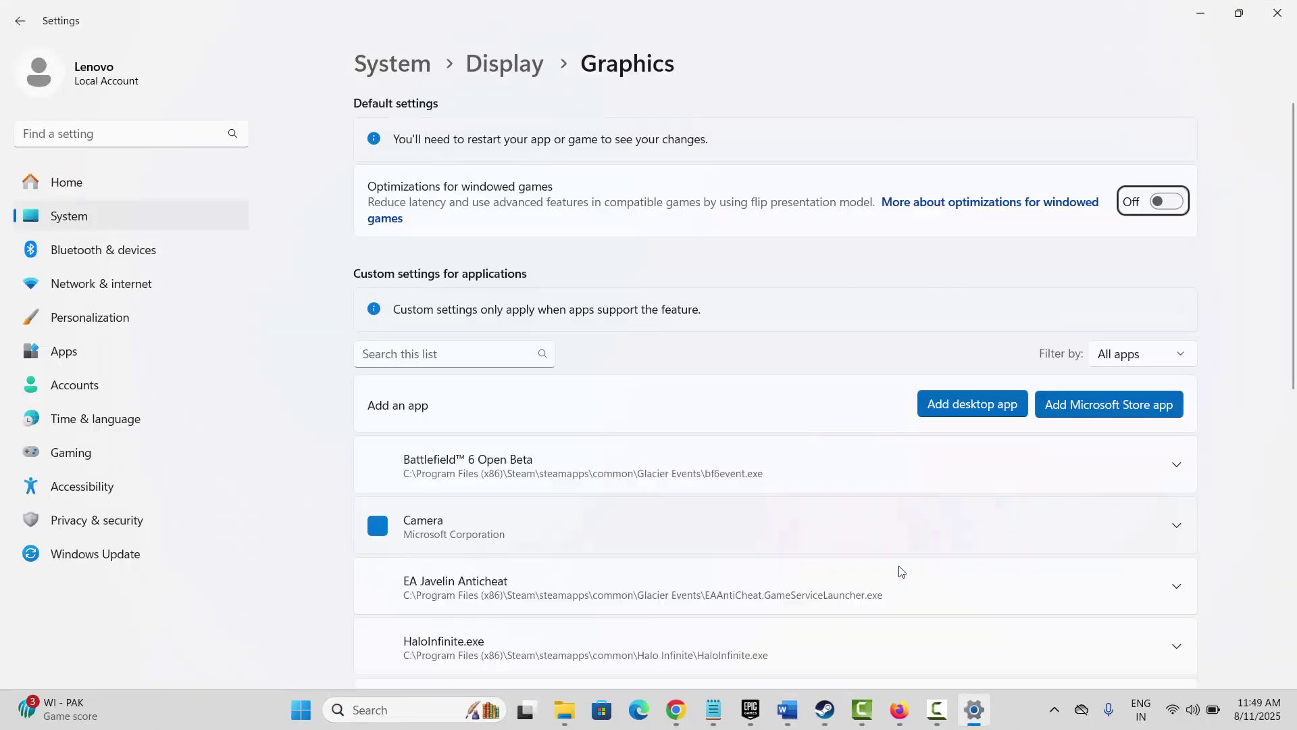
scroll(936, 551, down, 4)
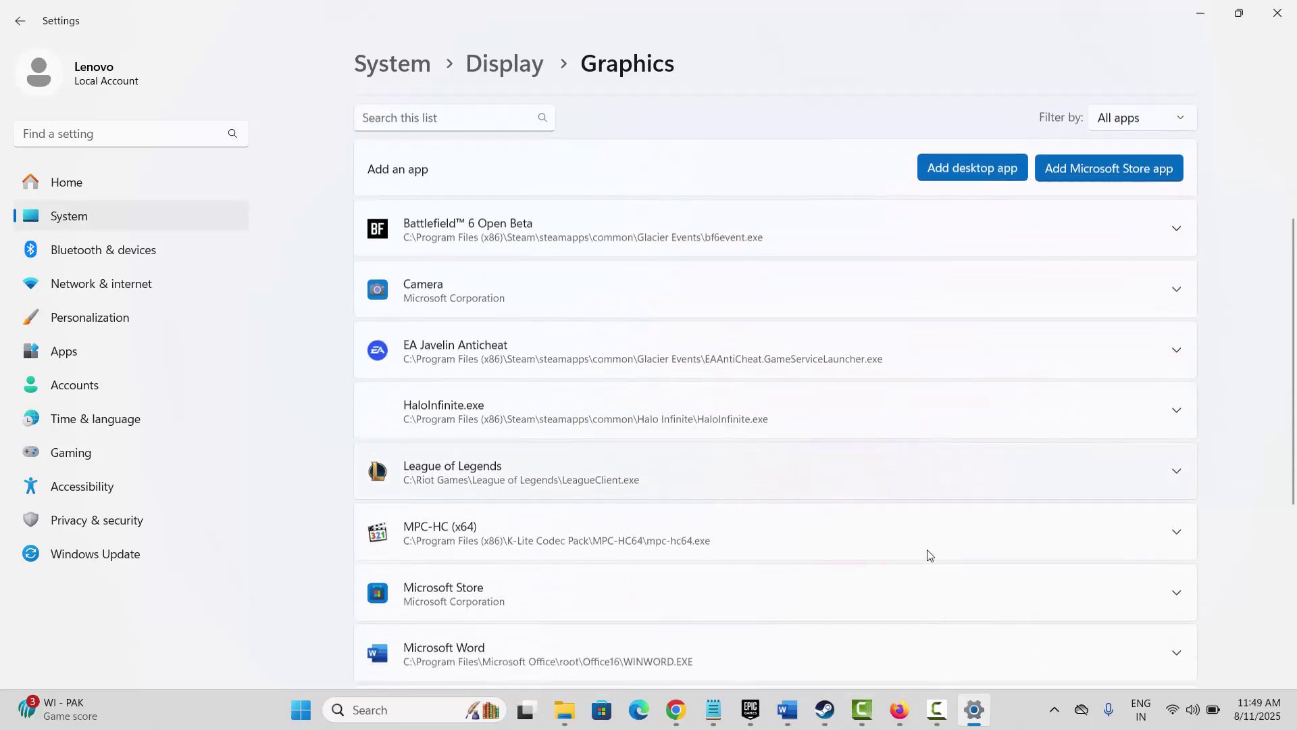
scroll(928, 554, down, 5)
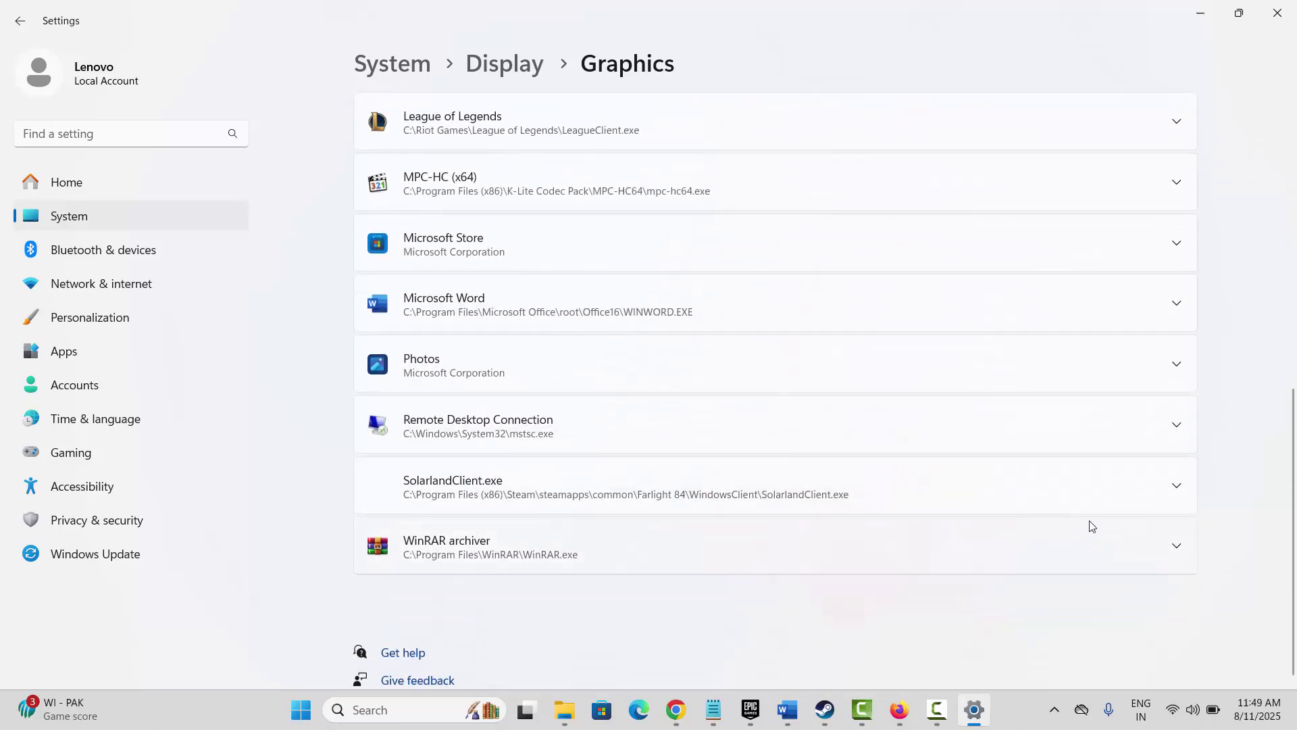
scroll(1081, 487, up, 8)
- Add RGame.exe from the steamapps\common\Abyssus Demo folder as a desktop app in the custom graphics settings
click(964, 364)
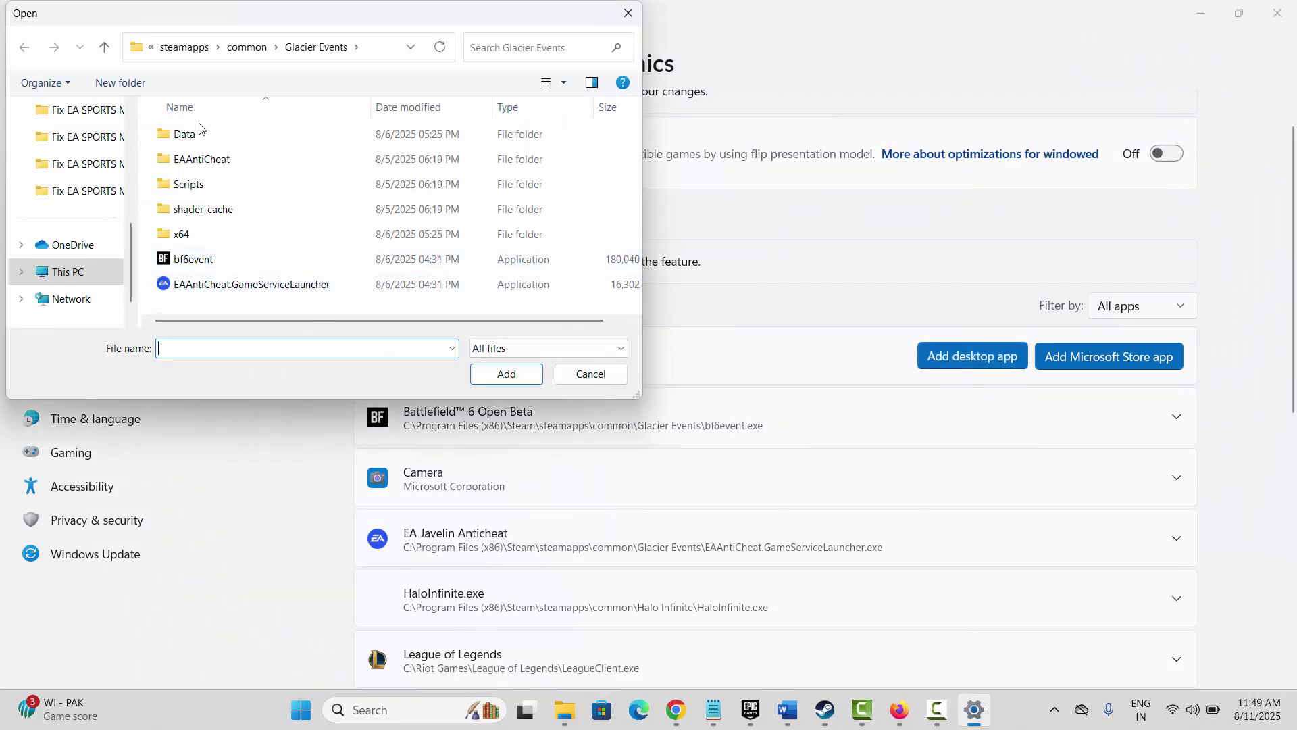
click(246, 46)
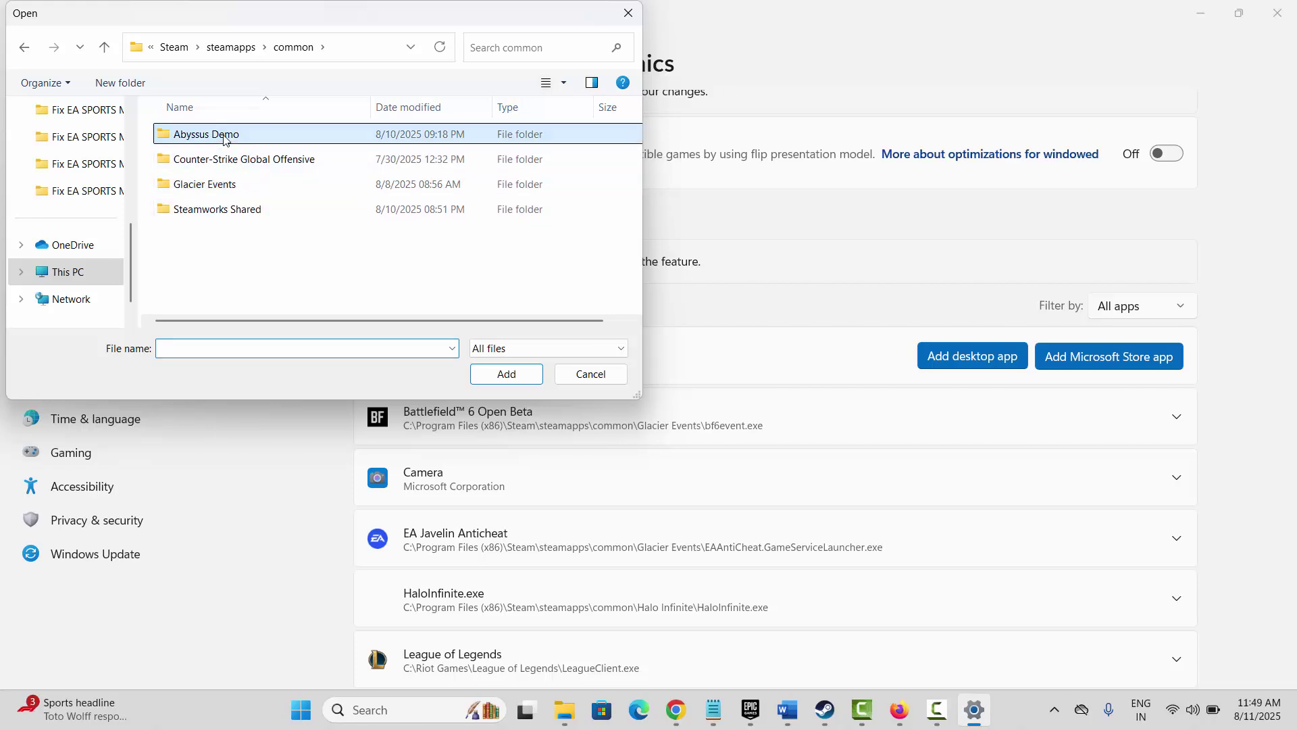
double_click(203, 134)
click(219, 192)
click(506, 374)
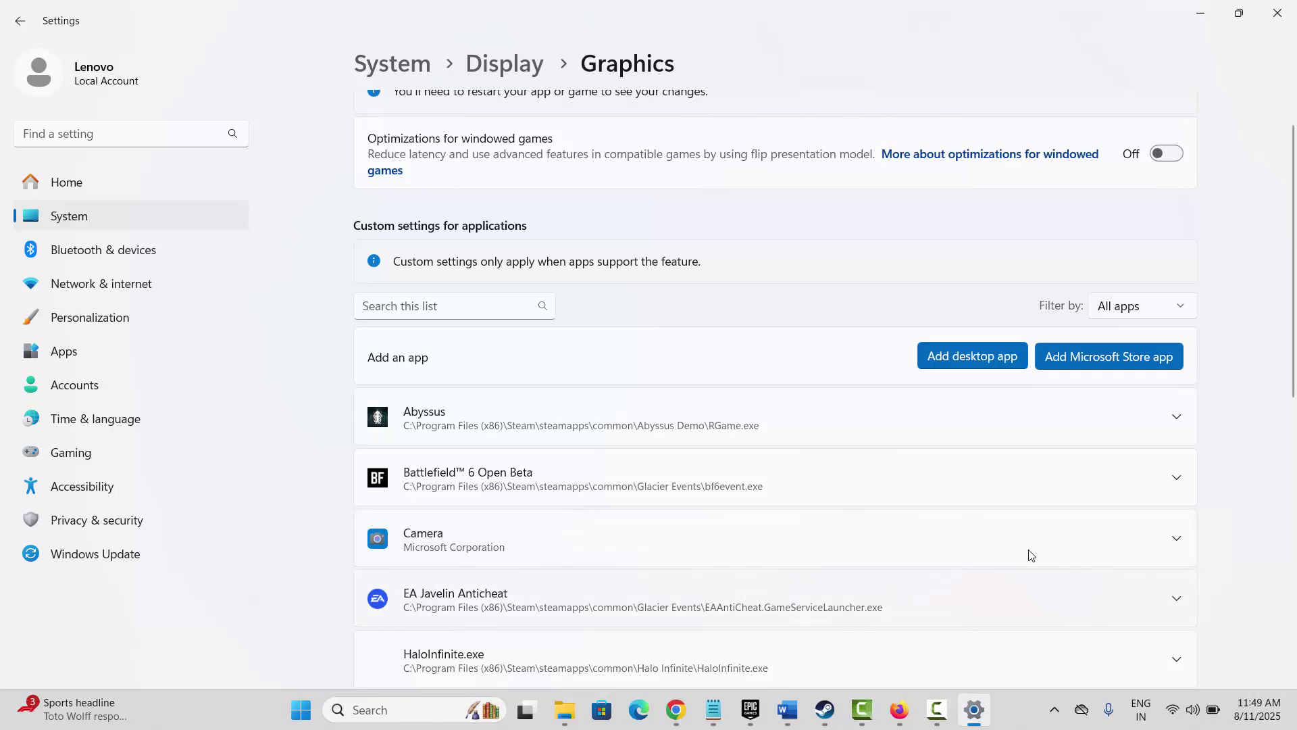
- Set the GPU preference of Abyssus to High Performance (Intel(R) UHD Graphics), and return to the Word document
click(1176, 419)
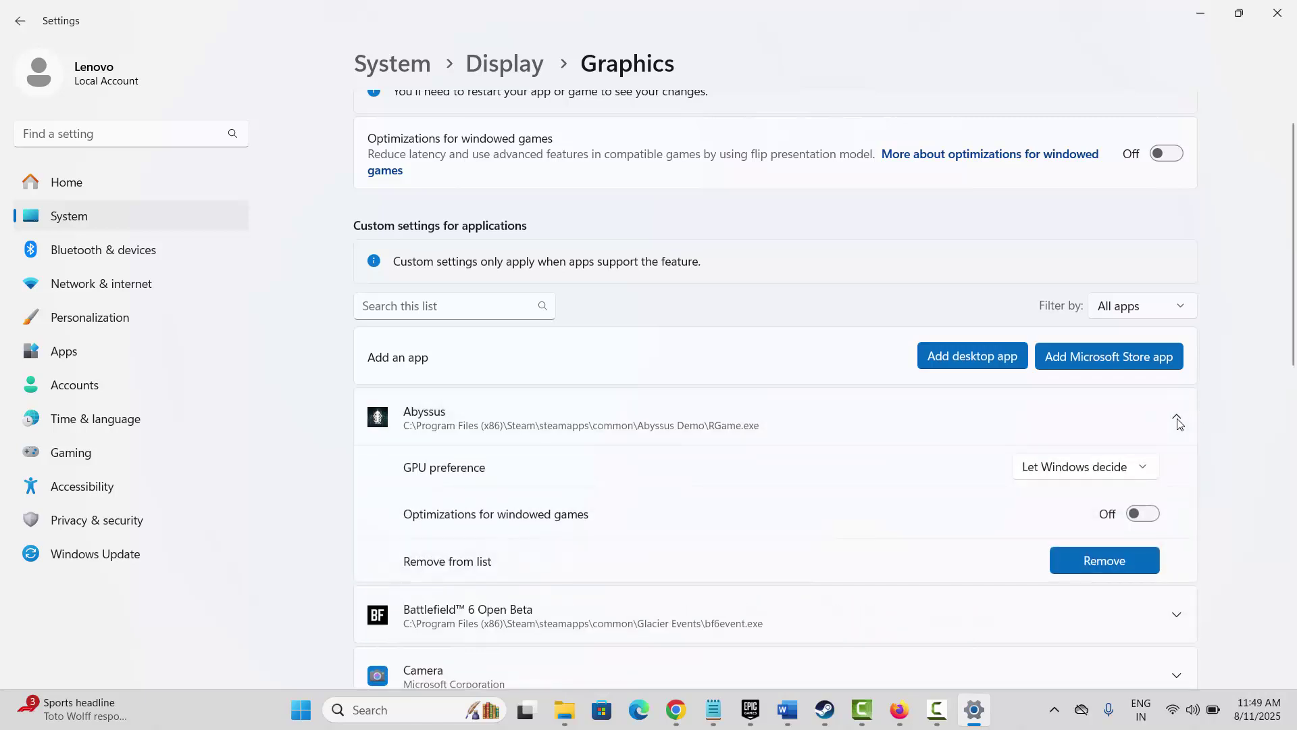
click(1092, 468)
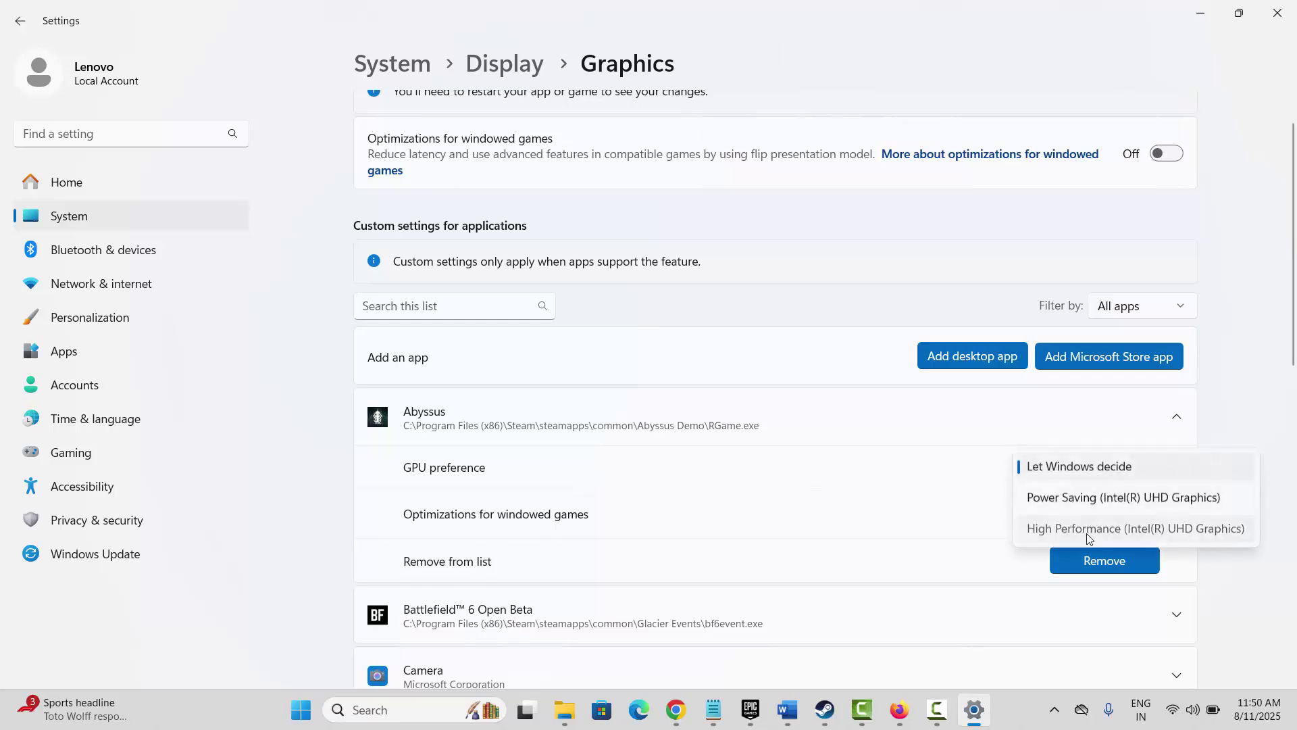
click(1067, 528)
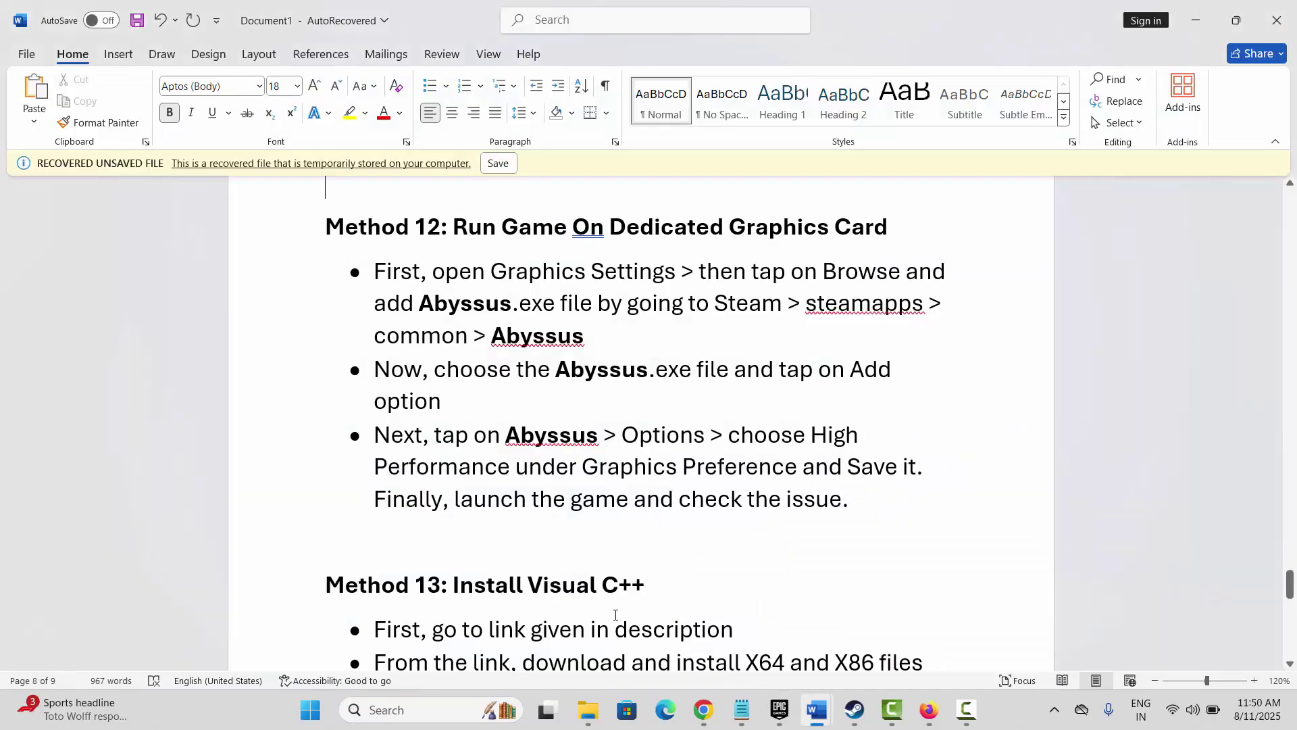
- Highlight the Microsoft Visual C++ Redistributable link under Method 13 in the document
scroll(621, 554, down, 3)
scroll(621, 553, down, 1)
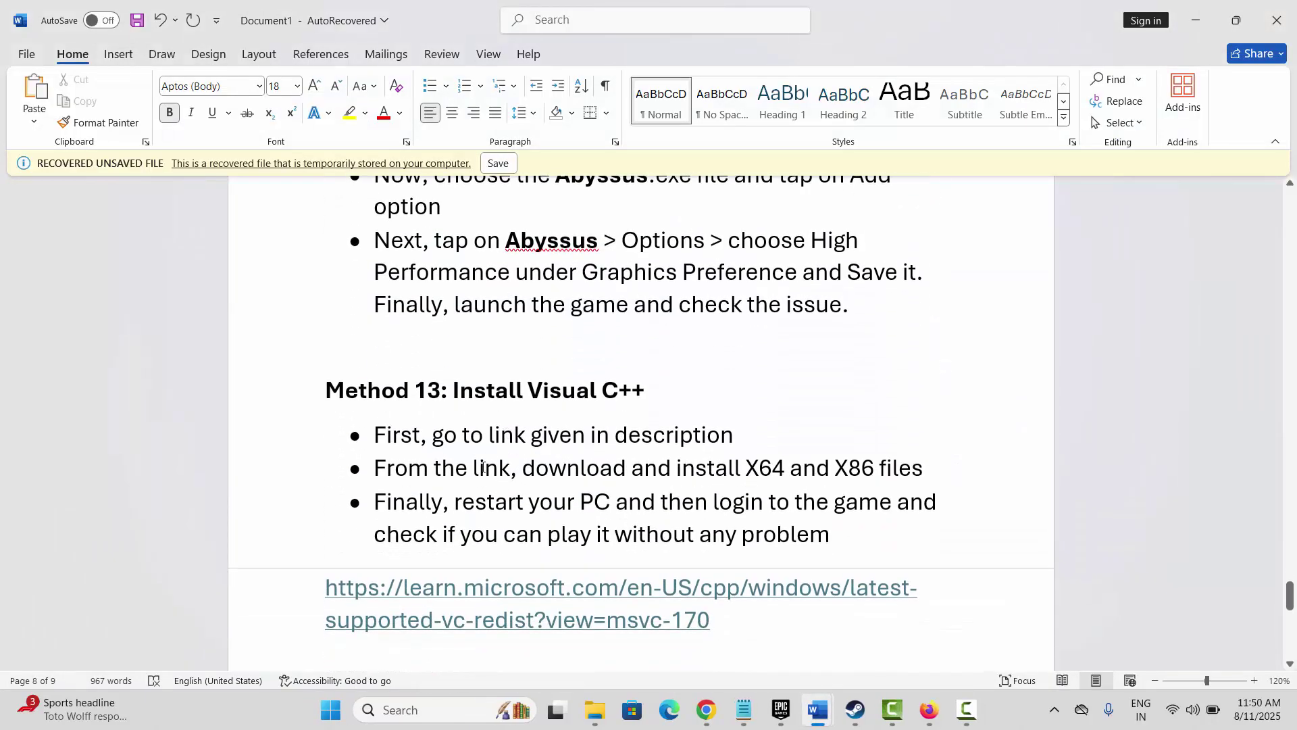
scroll(476, 483, down, 1)
drag(326, 538, 816, 569)
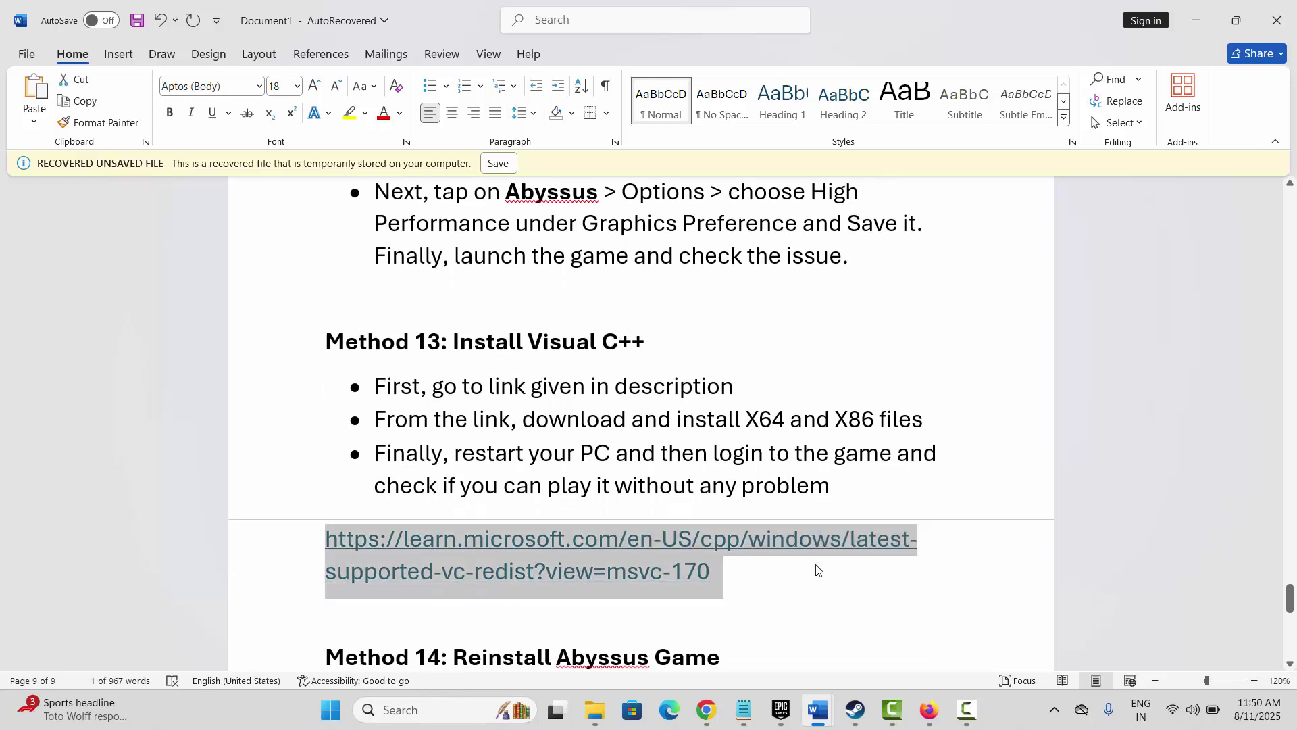
- Switch to Chrome and find the X86 and X64 download links on the Microsoft Visual C++ Redistributable page
click(925, 701)
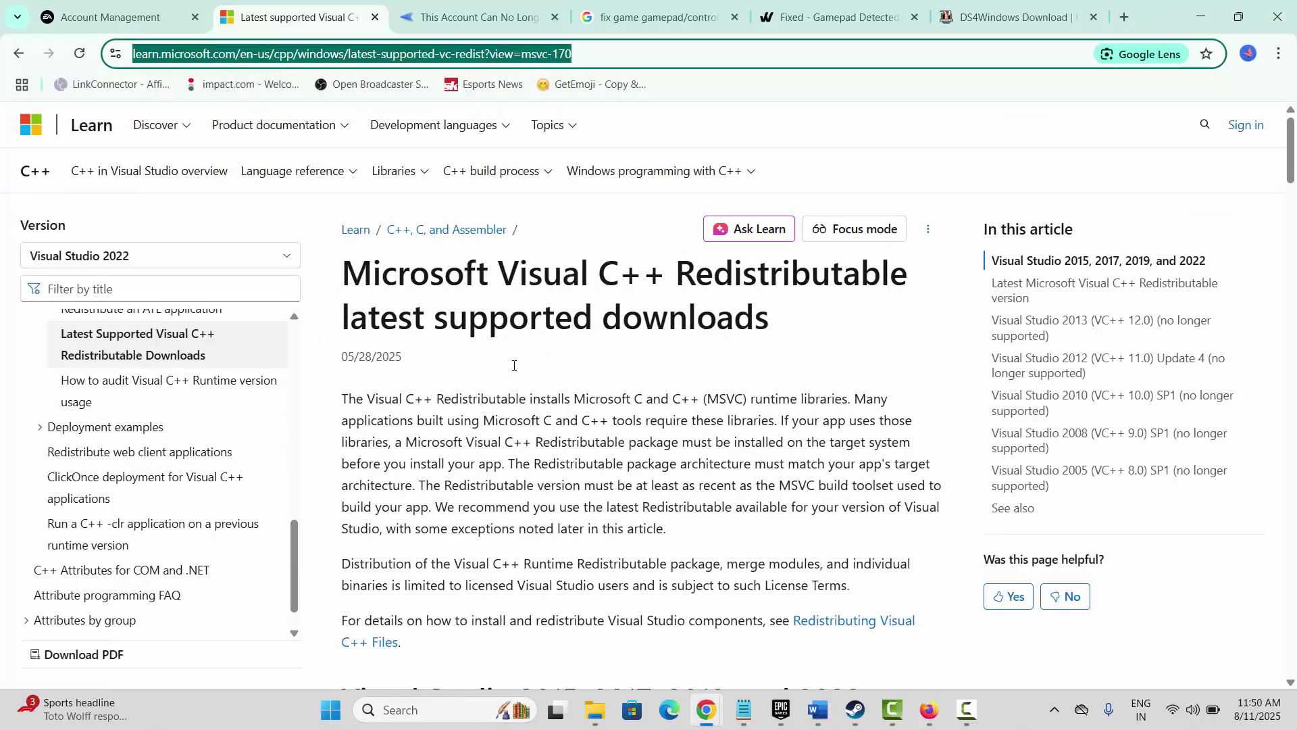
scroll(513, 366, down, 10)
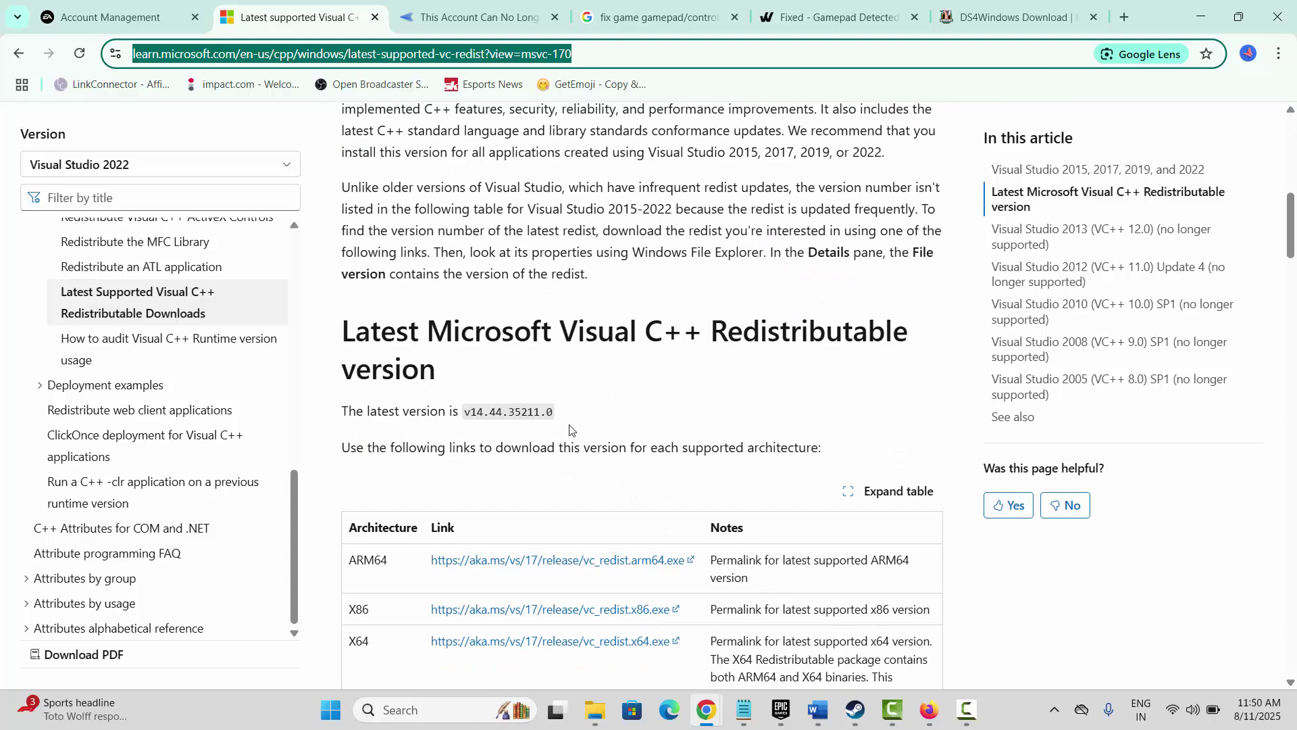
- View the X86 and X64 redistributable download links, and switch back to Word at the heading Method 14: Reinstall Abyssus Game
scroll(569, 429, down, 4)
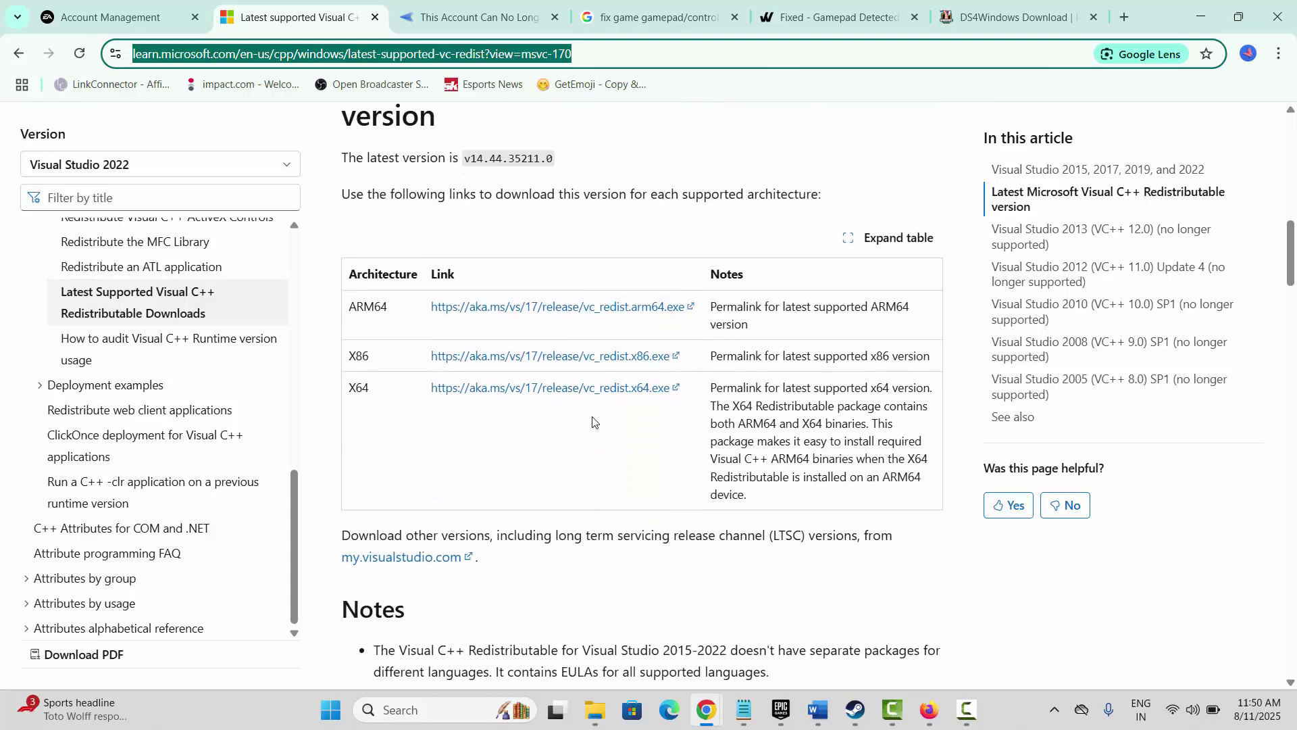
click(730, 196)
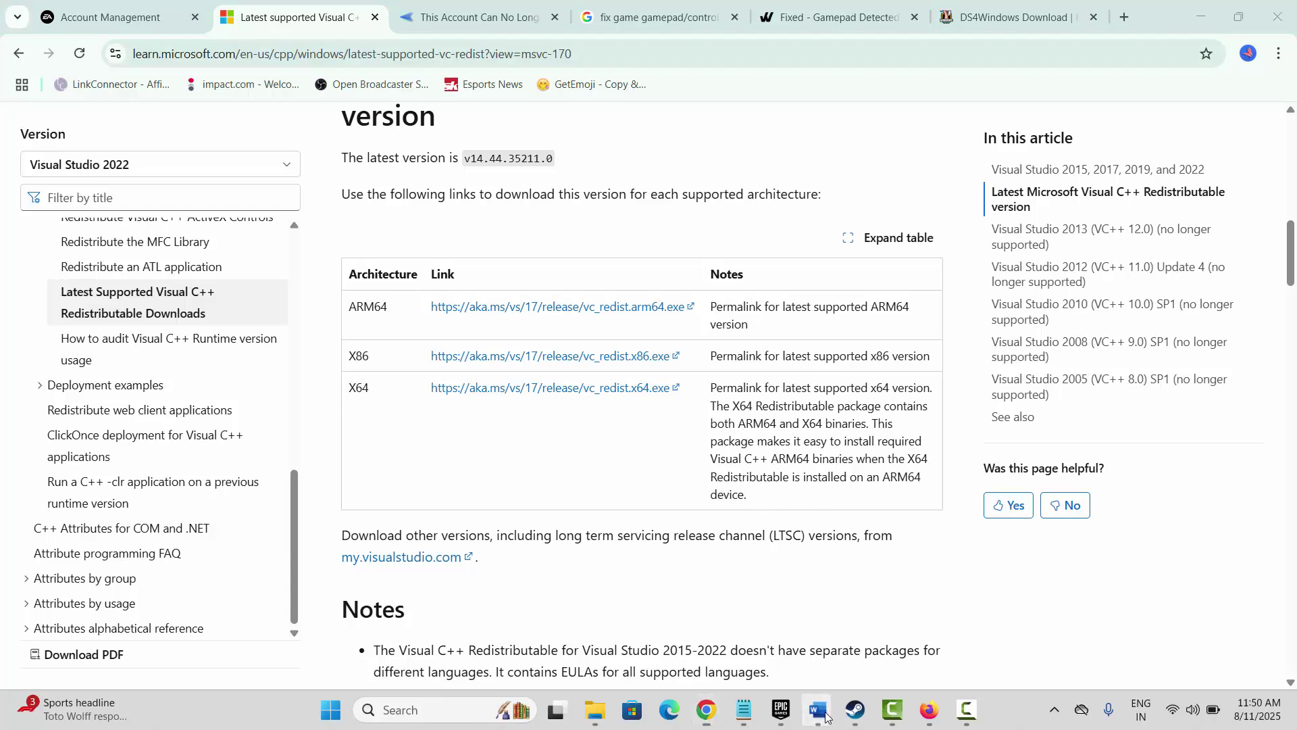
mouse_move(818, 711)
click(916, 603)
click(512, 424)
scroll(521, 437, down, 2)
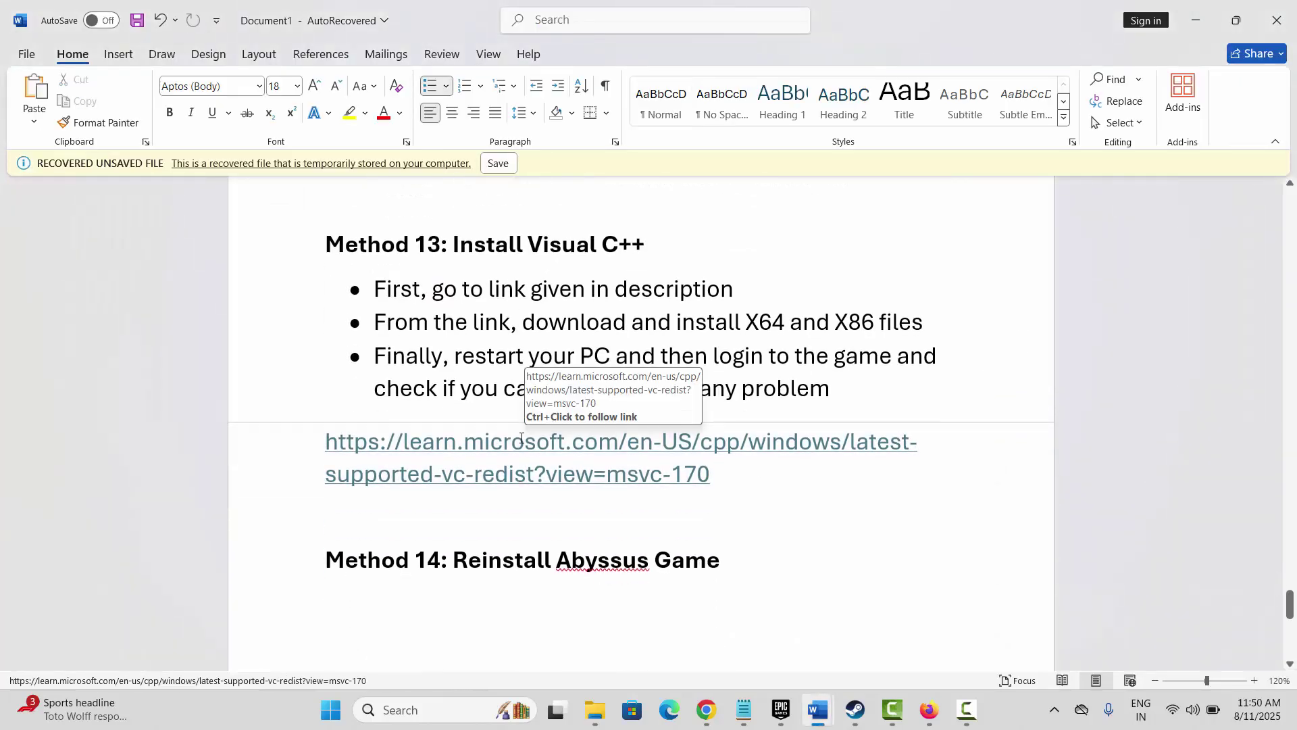
scroll(521, 442, down, 2)
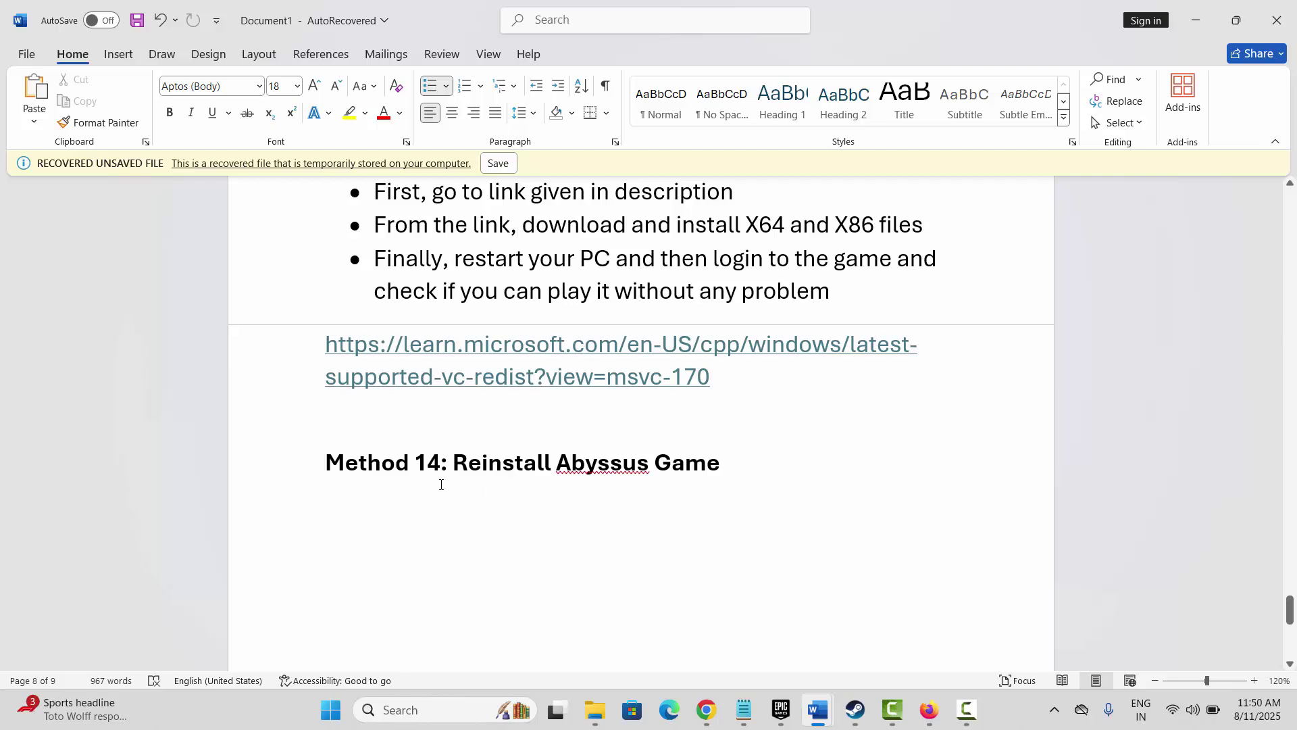
- Switch to Steam, bring up the uninstall confirmation for Abyssus Demo from the library, and cancel it
click(855, 708)
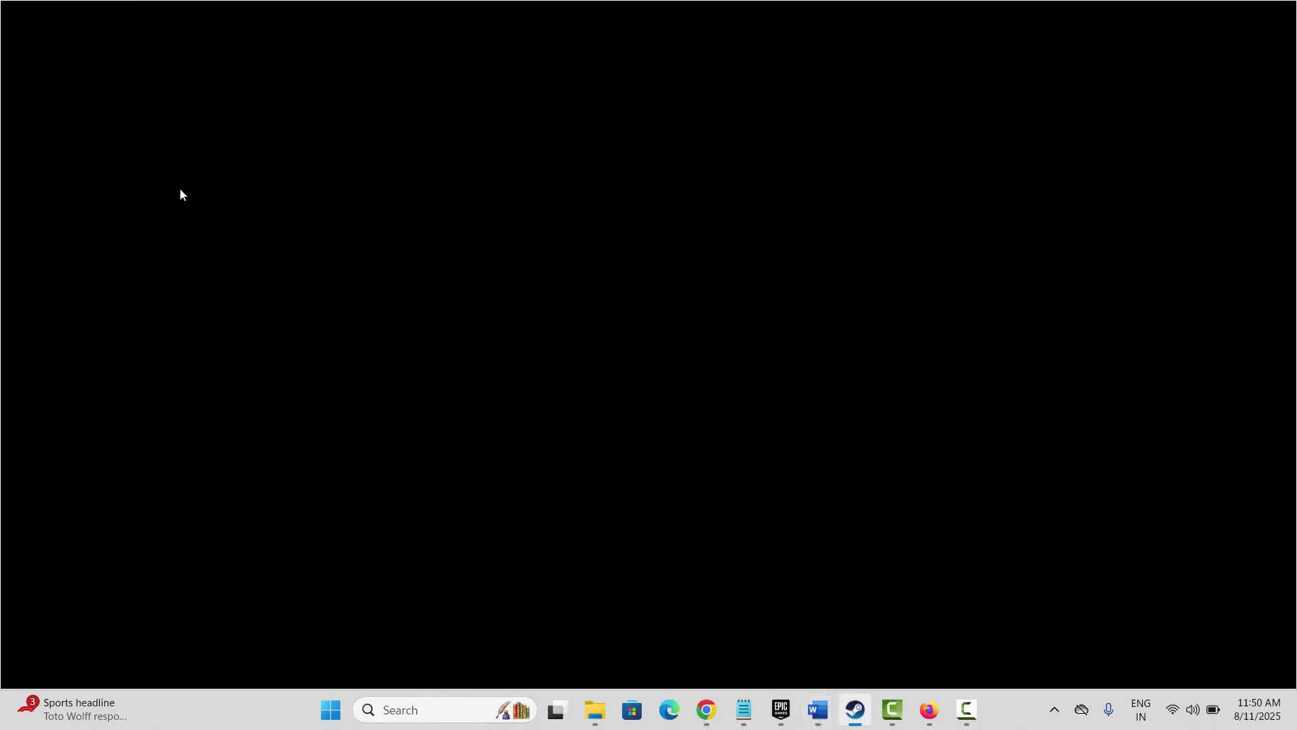
mouse_move(168, 54)
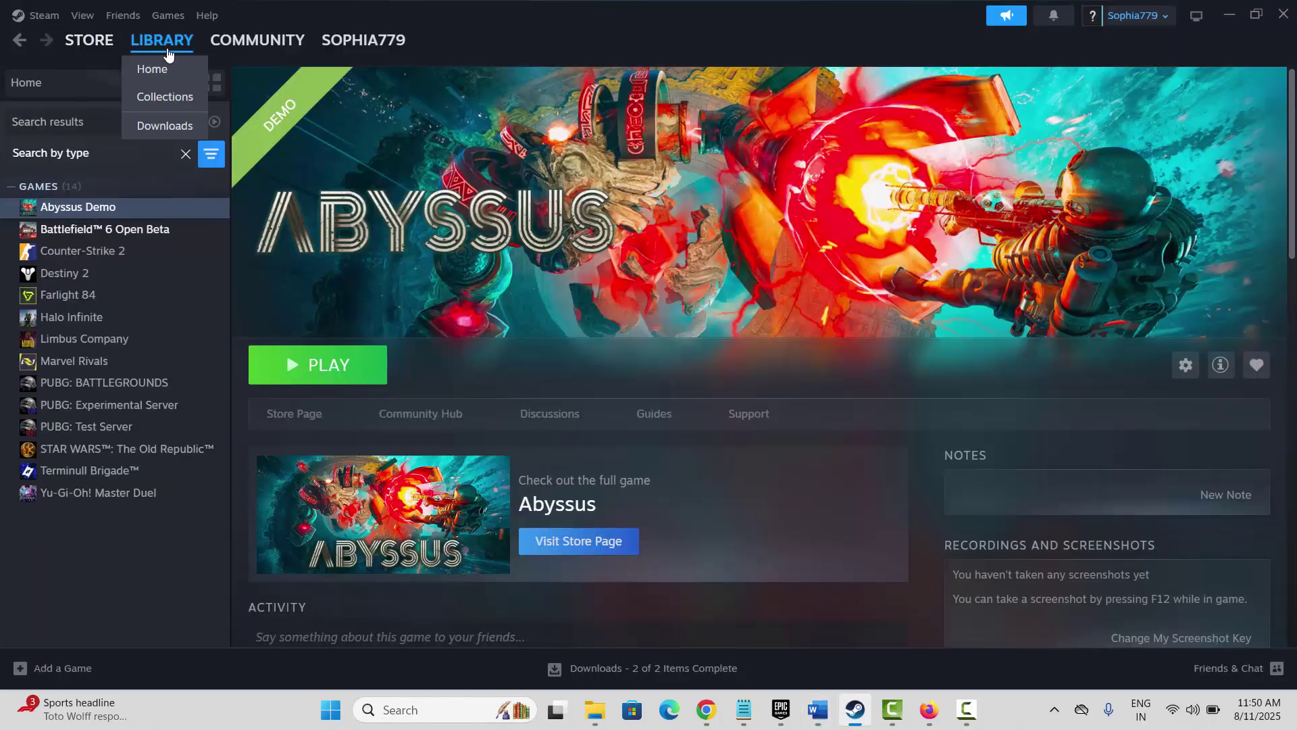
right_click(77, 208)
mouse_move(139, 316)
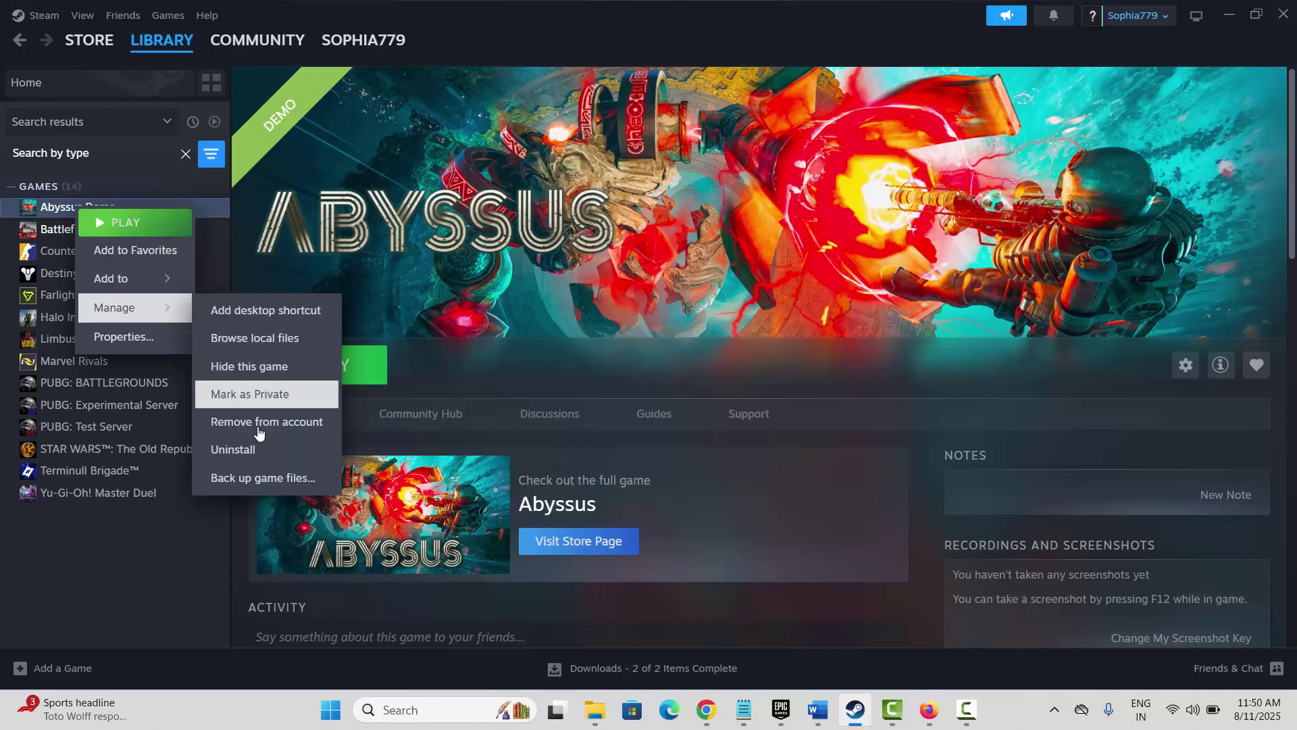
click(238, 451)
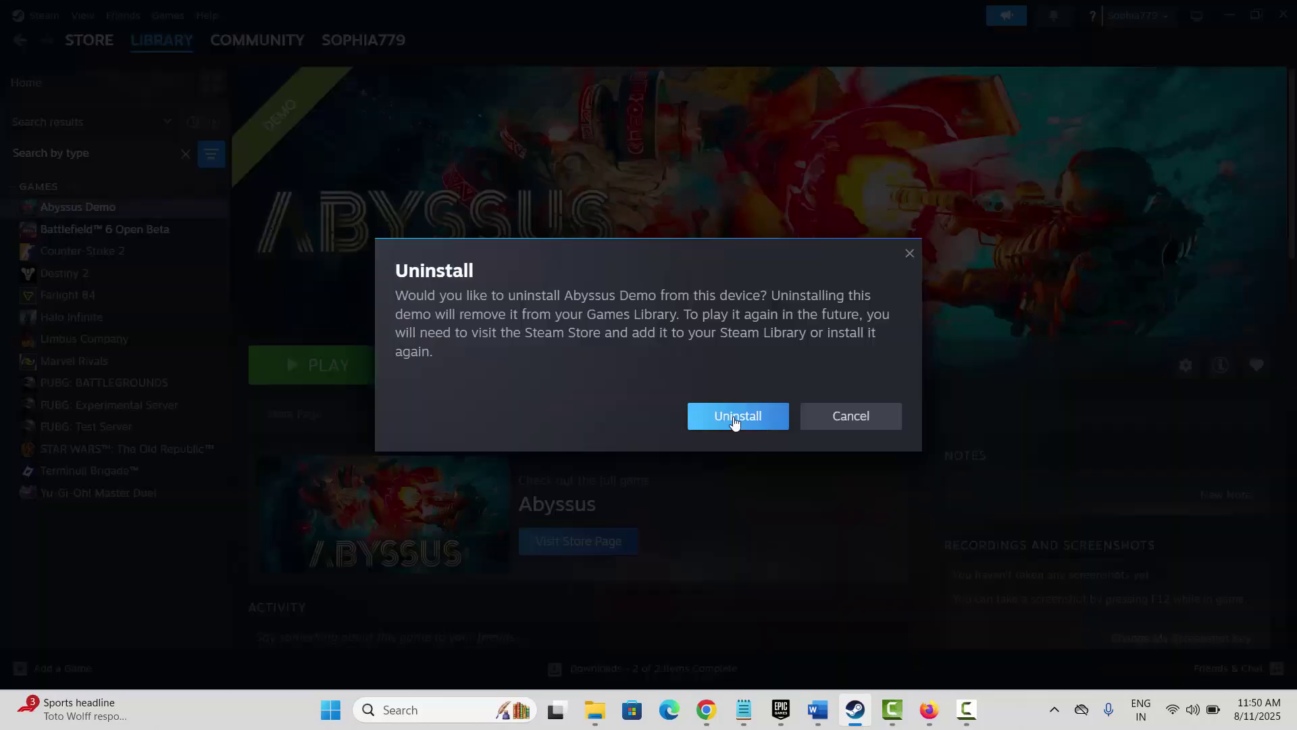
click(870, 419)
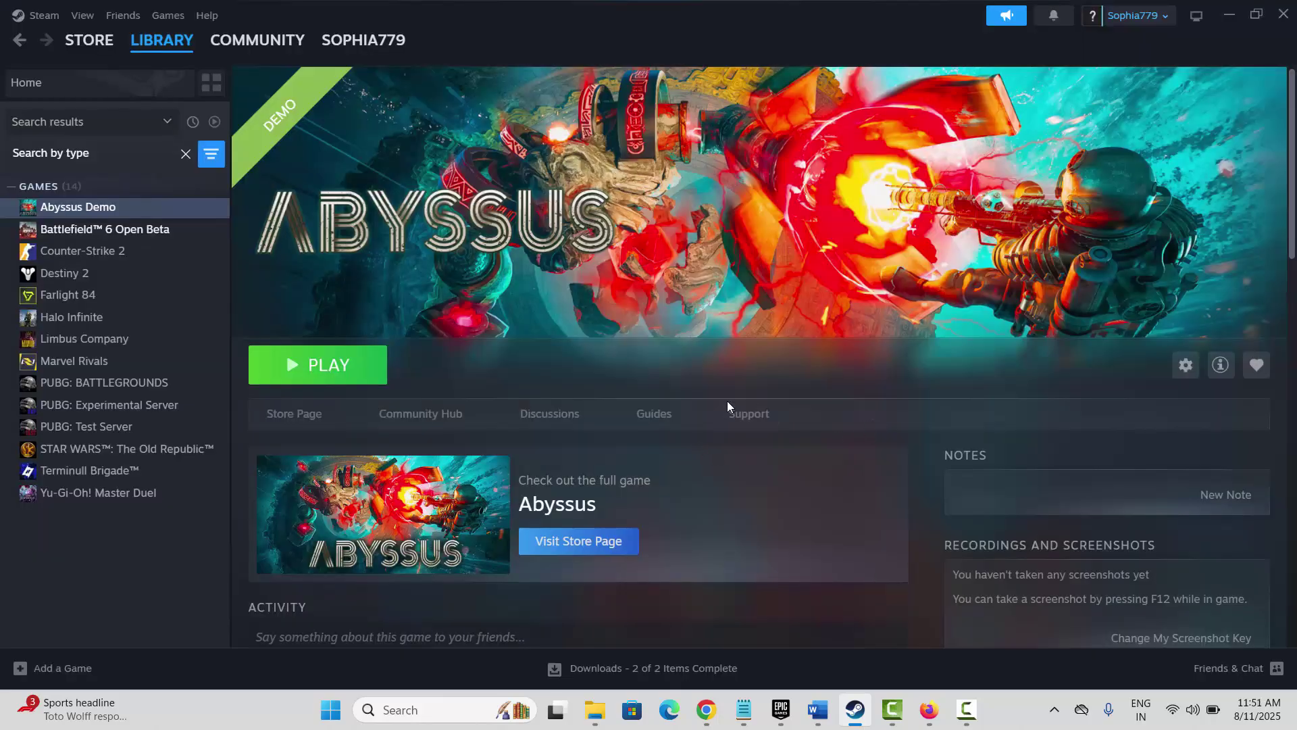
- Show the uninstall option for Abyssus Demo among the installed apps in Windows Settings, and close Settings without uninstalling
click(402, 716)
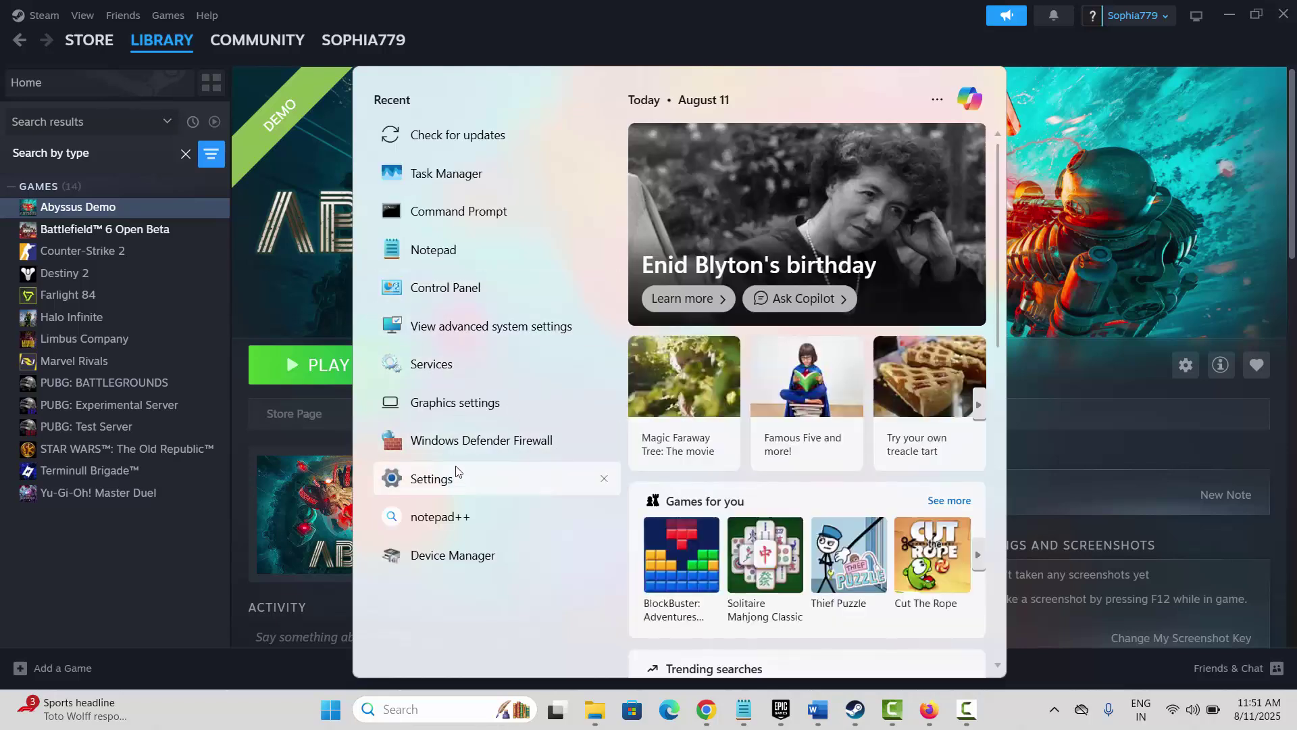
click(484, 495)
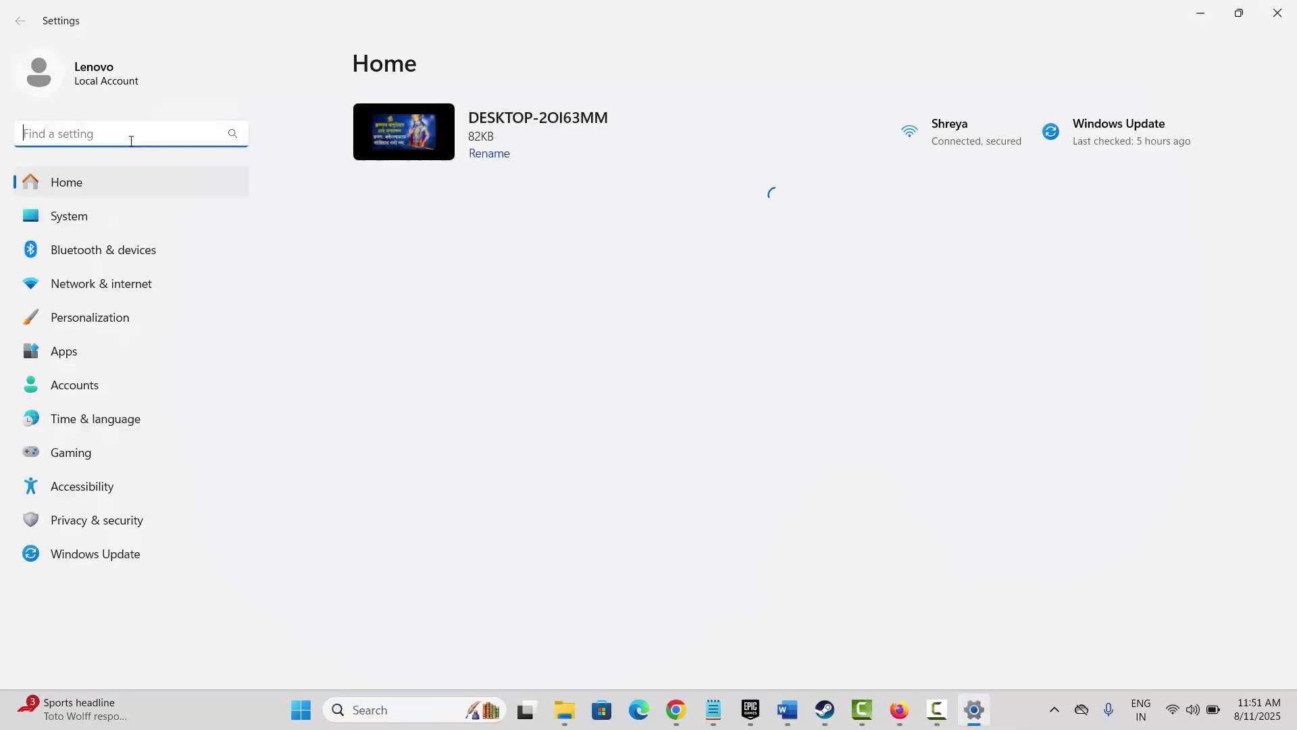
click(66, 352)
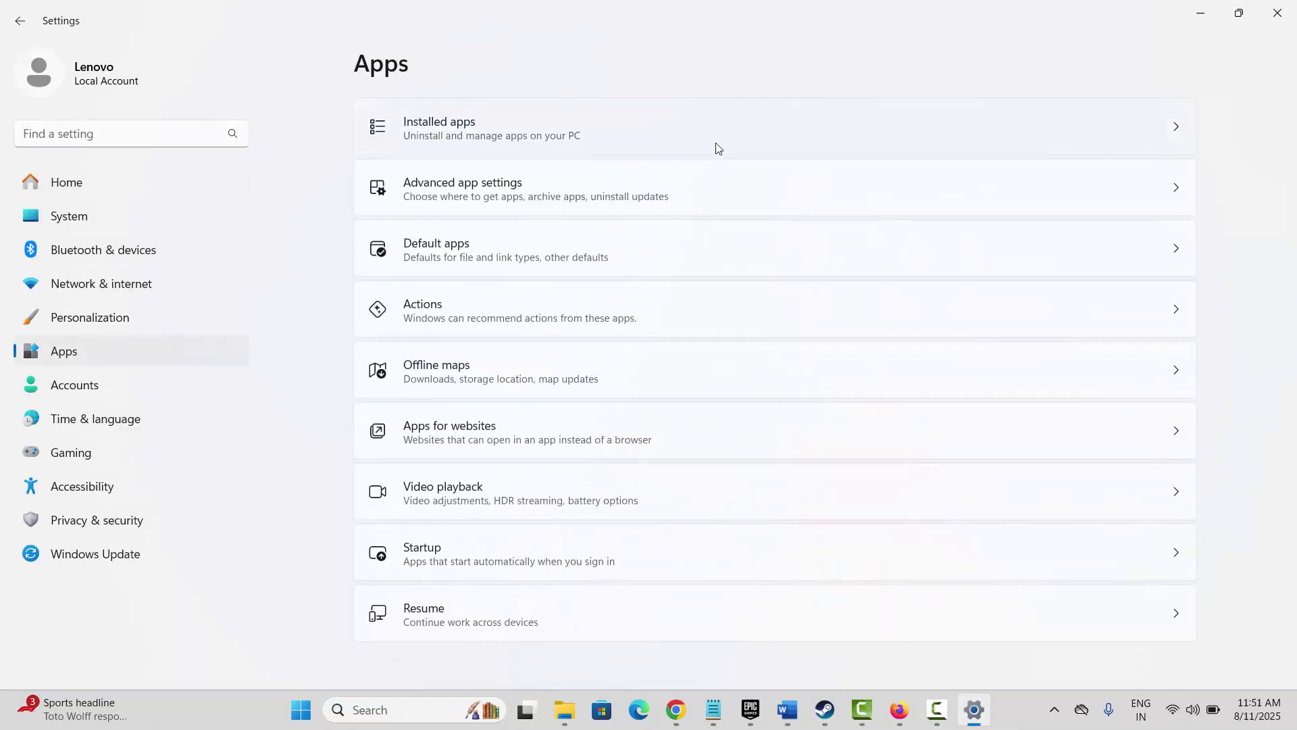
click(718, 145)
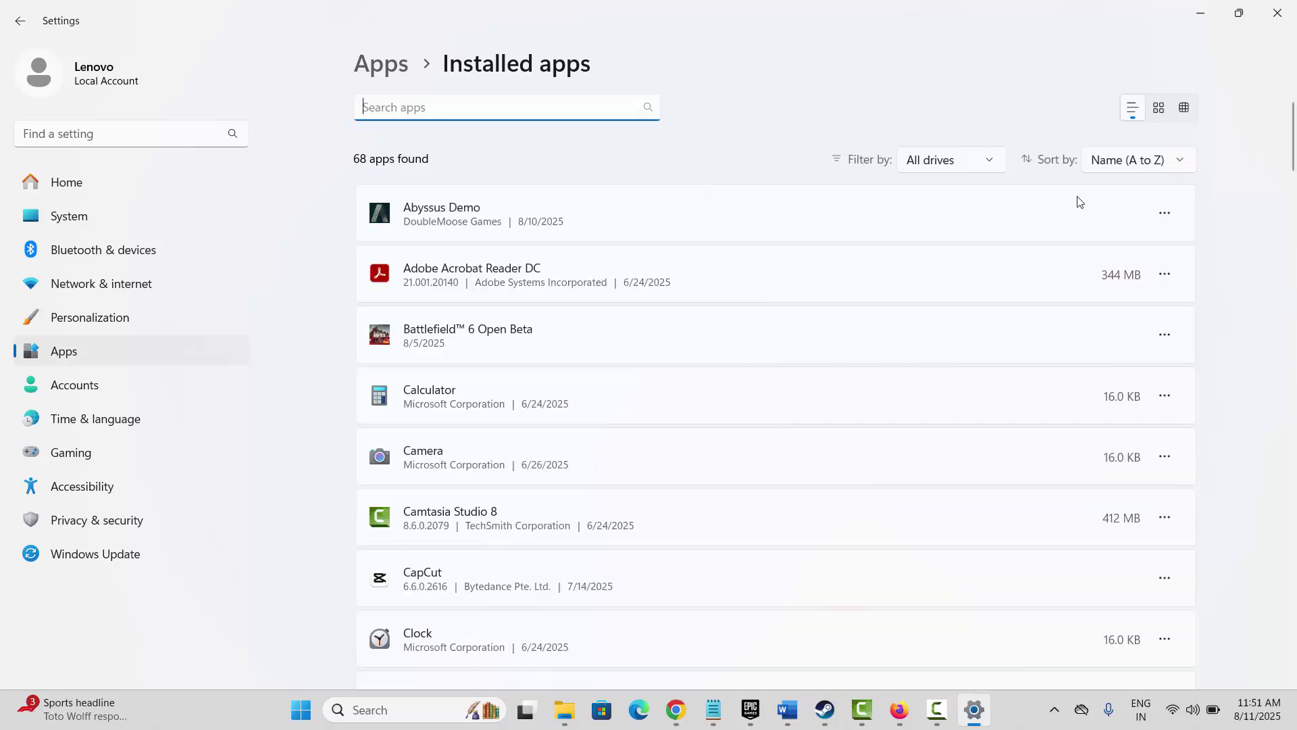
click(1173, 215)
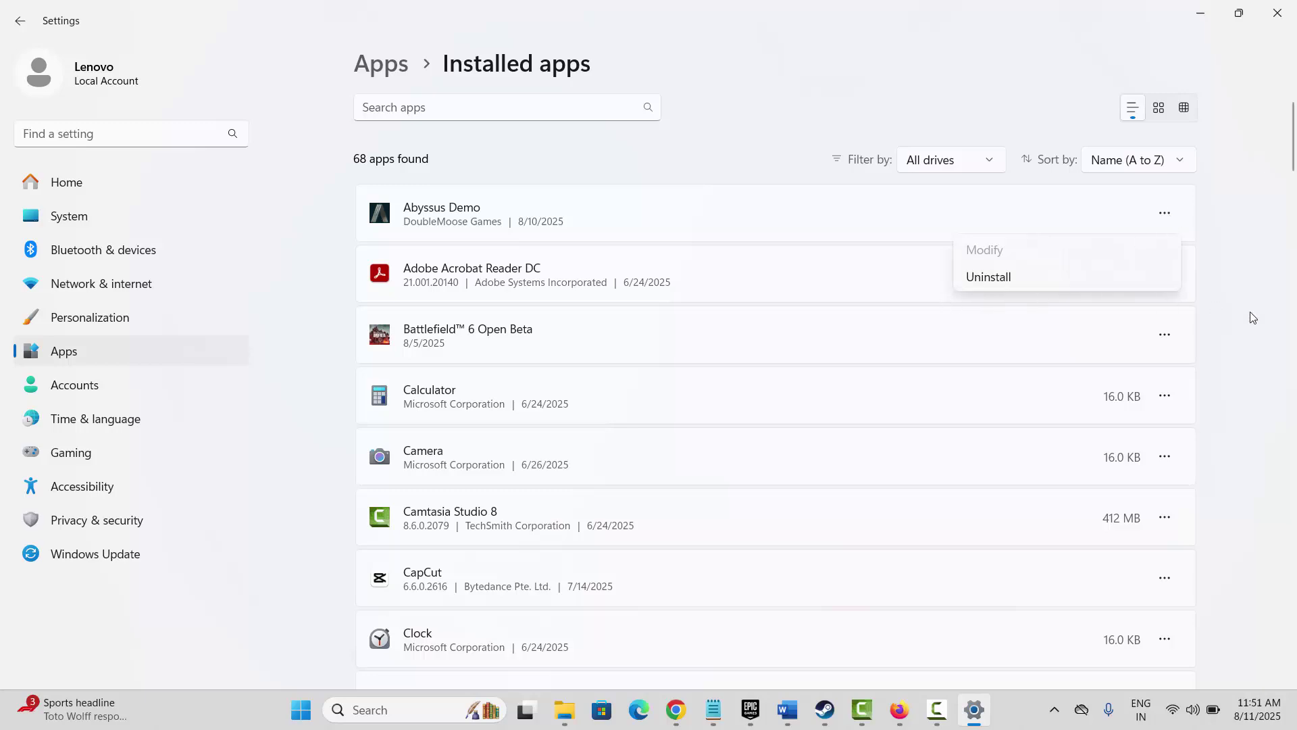
click(1280, 353)
click(1278, 20)
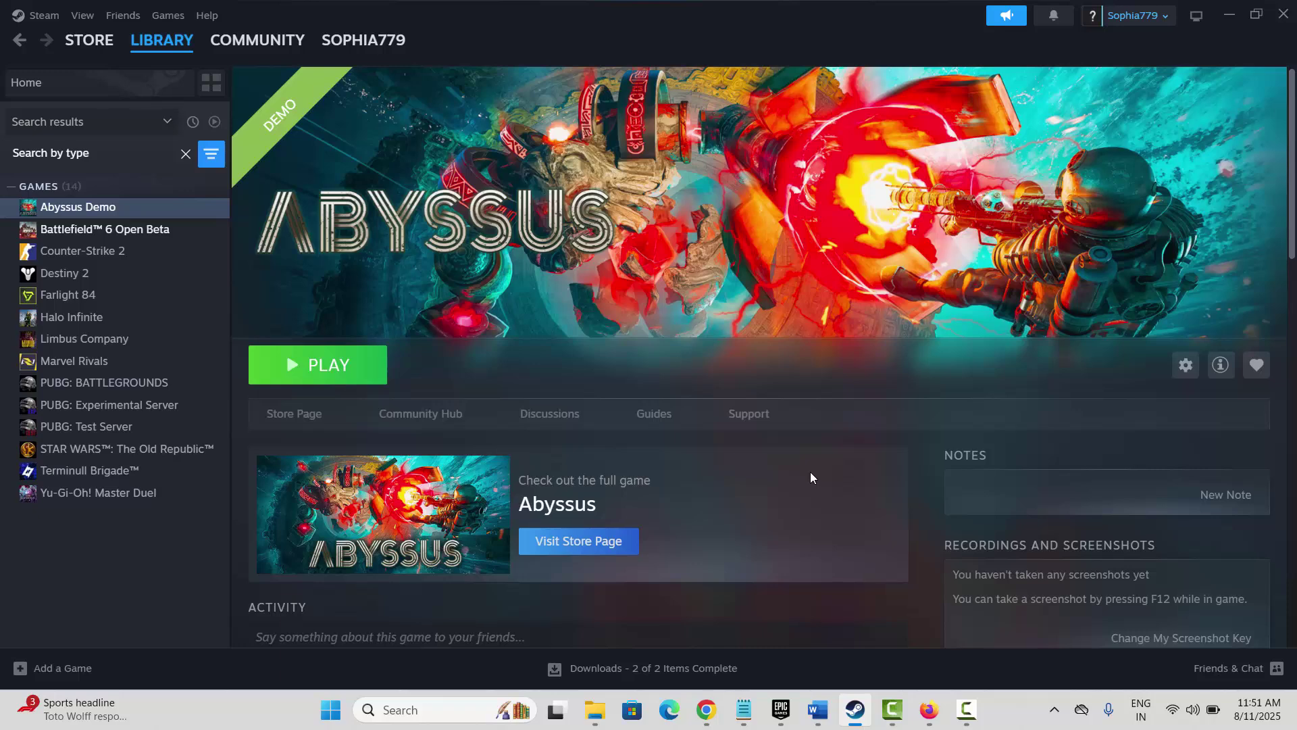
scroll(836, 552, down, 4)
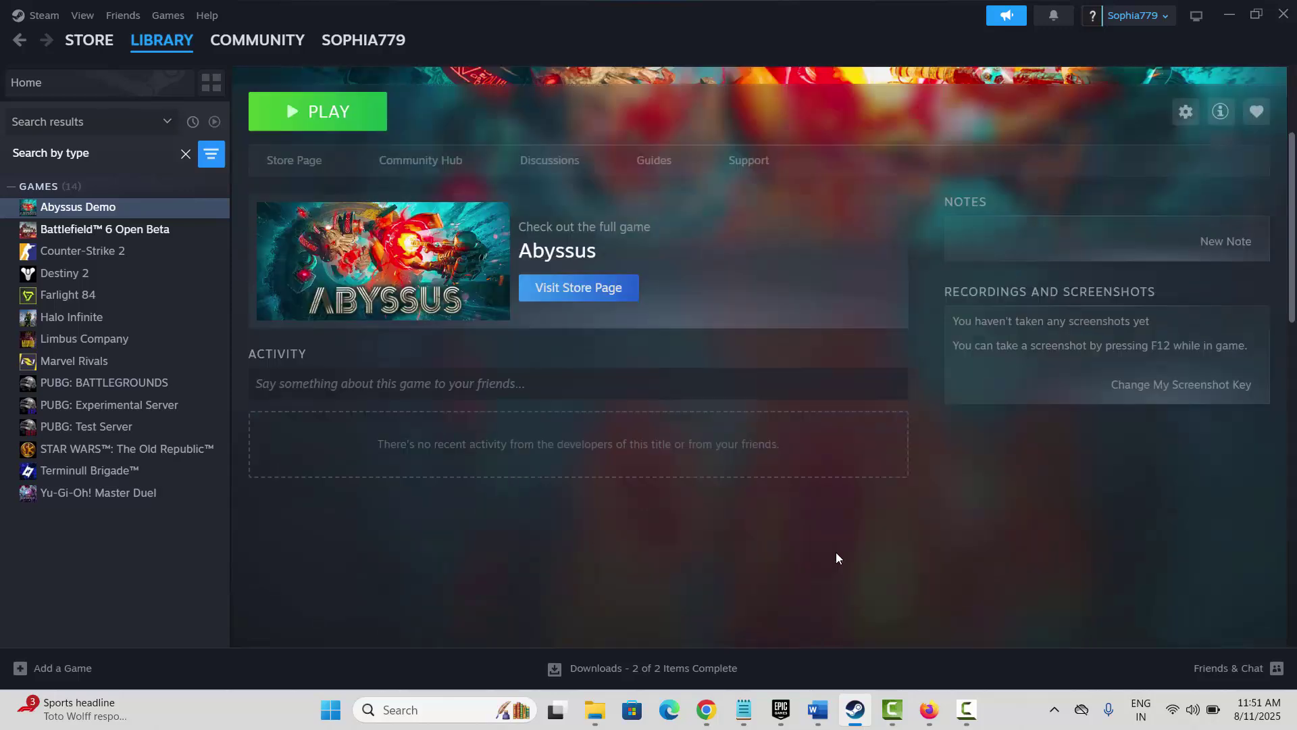
scroll(836, 552, up, 4)
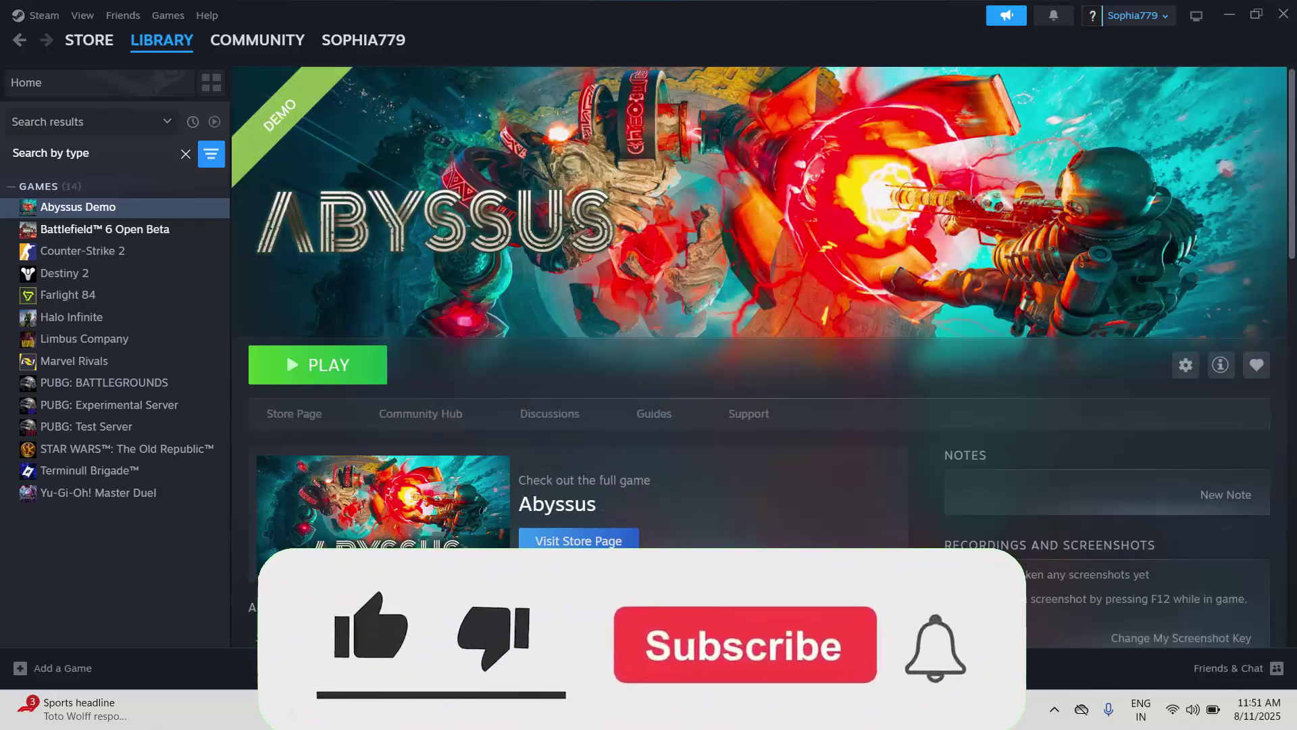